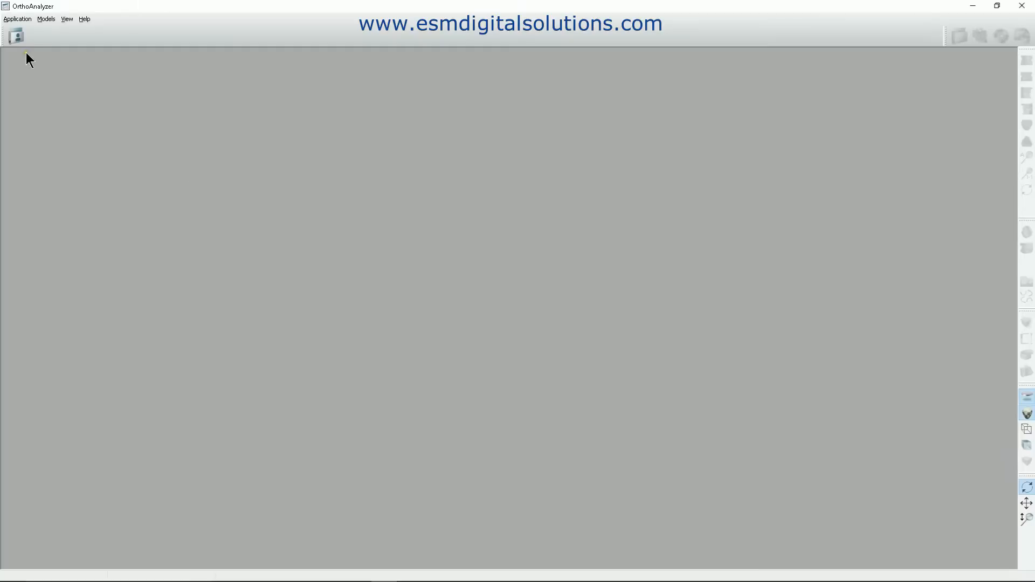
Create a new patient record with the patient ID, first name ESM and last name Digital Solutions.
click(17, 38)
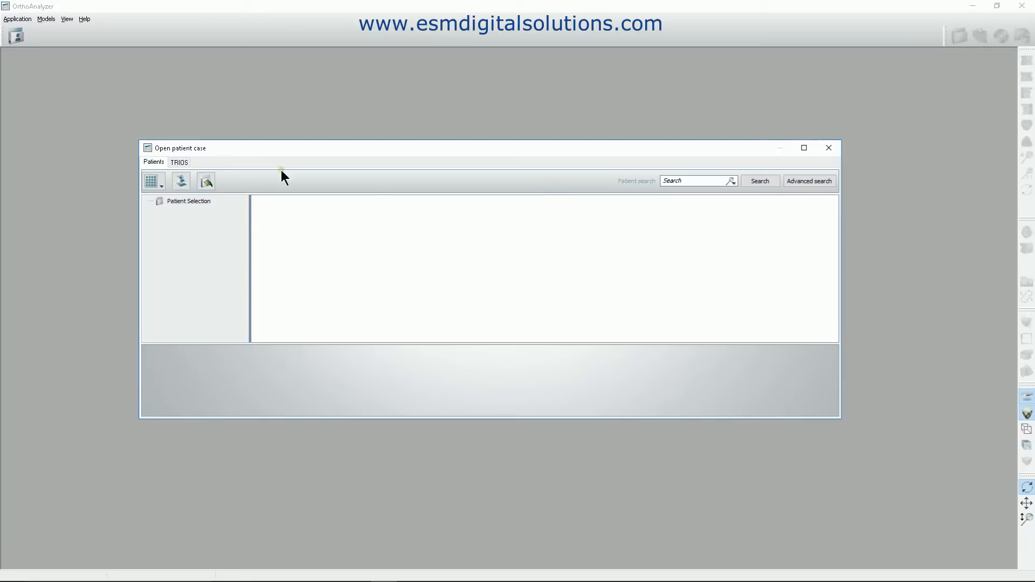
click(180, 182)
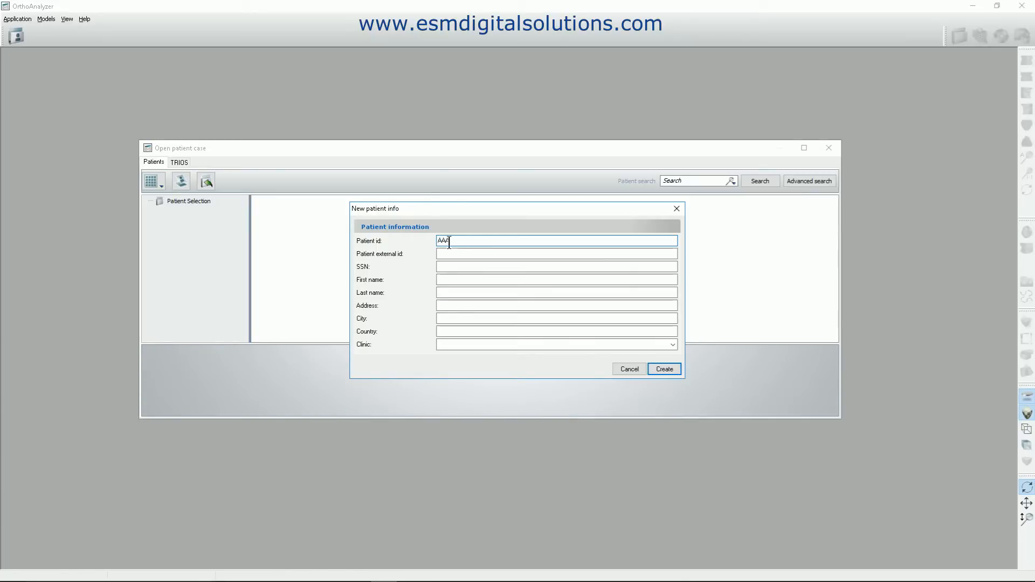
click(441, 279)
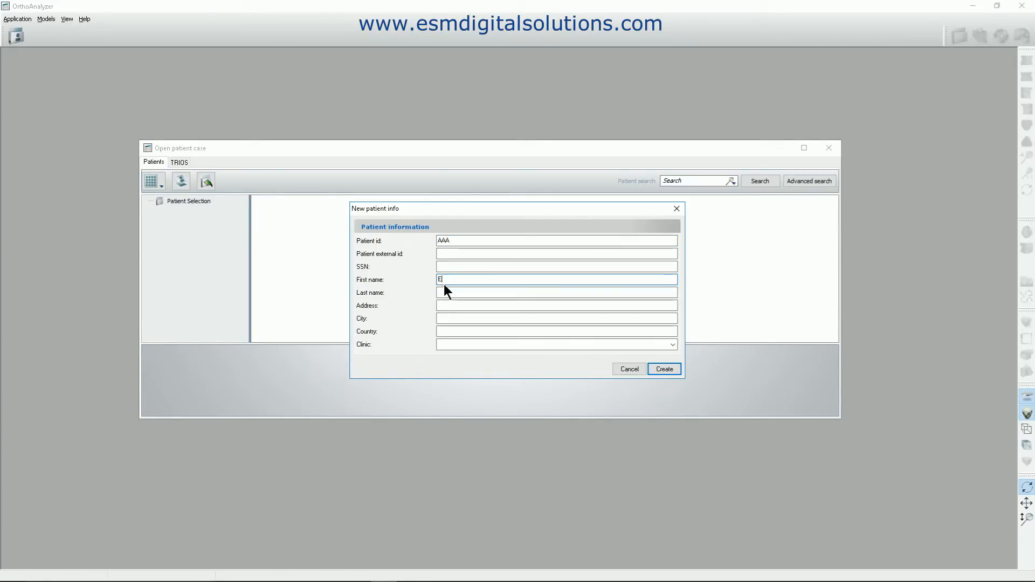
key(Tab)
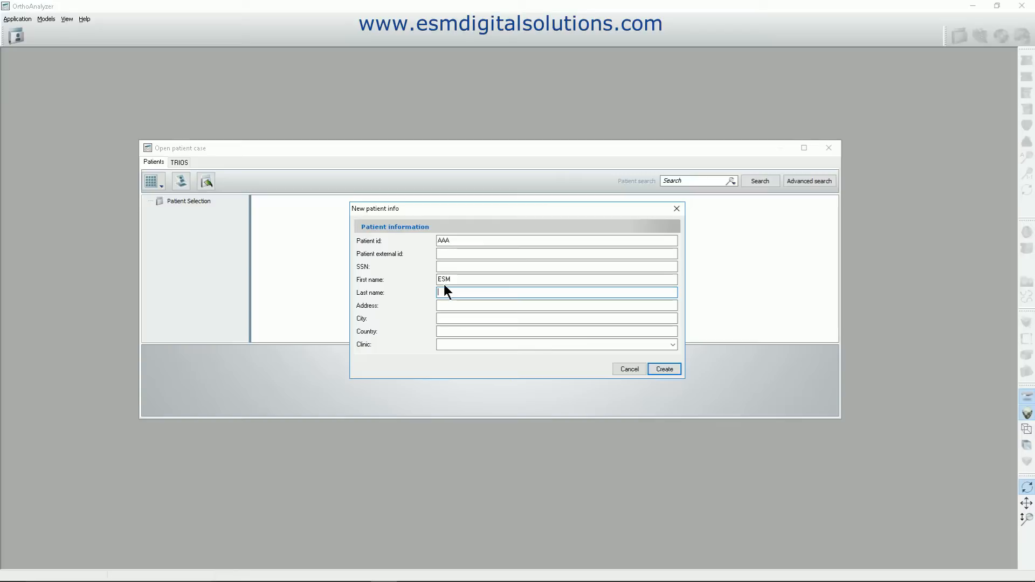
text(Digital Solutions)
click(666, 369)
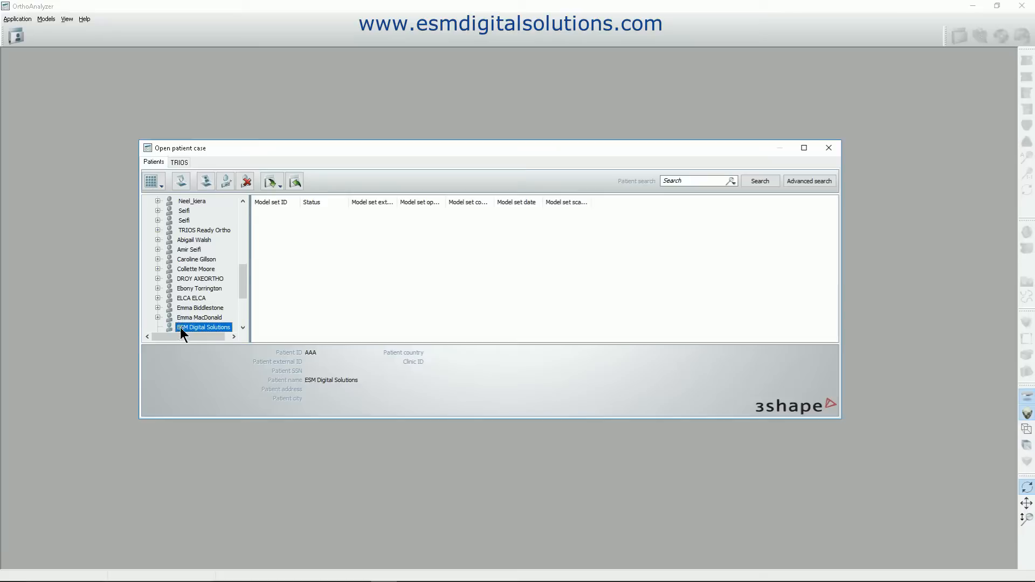
Create a model set named Working Model with both jaw models attached and the operator's initials entered.
click(180, 181)
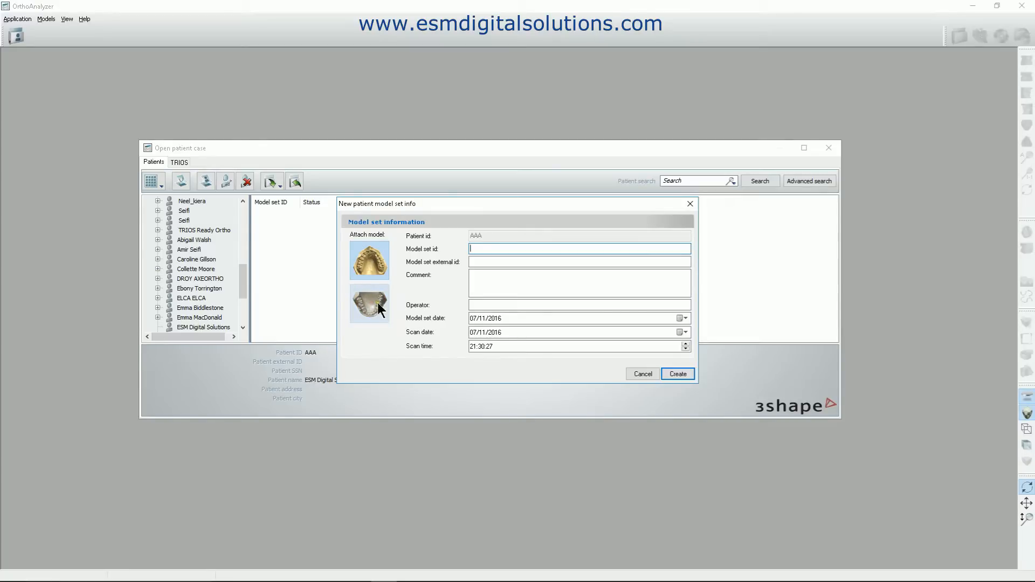
click(374, 294)
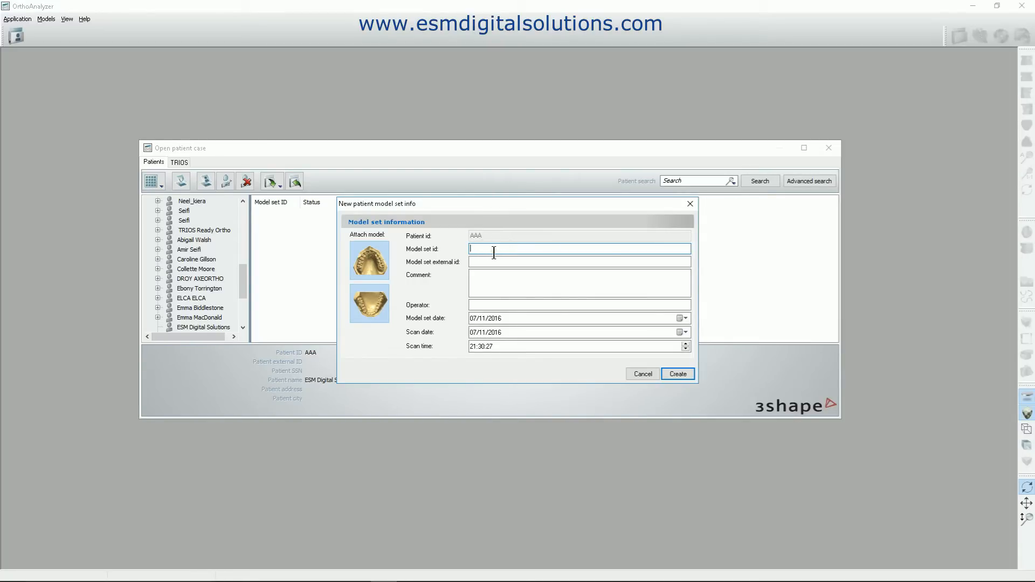
text(Working Model)
click(529, 261)
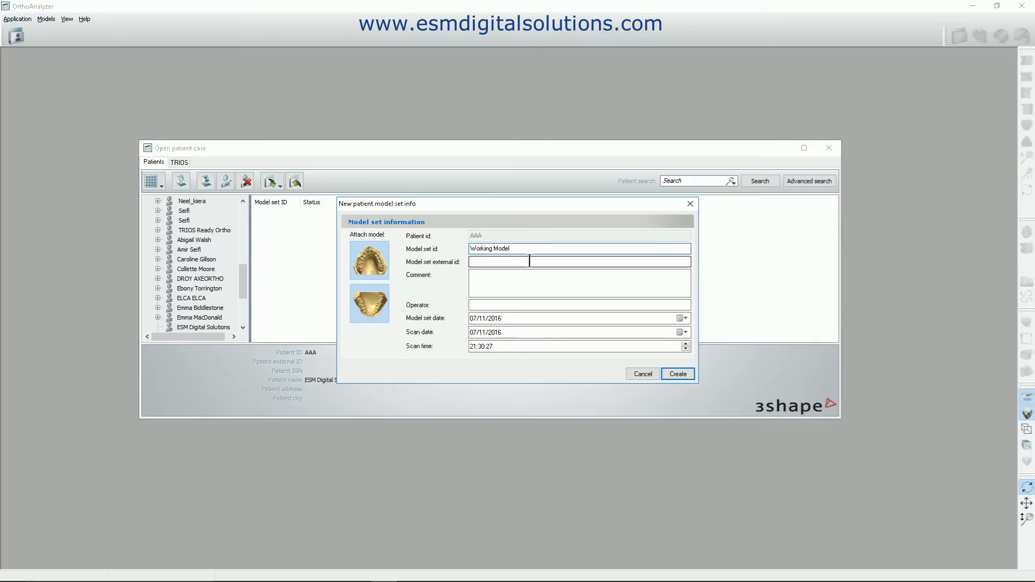
click(488, 305)
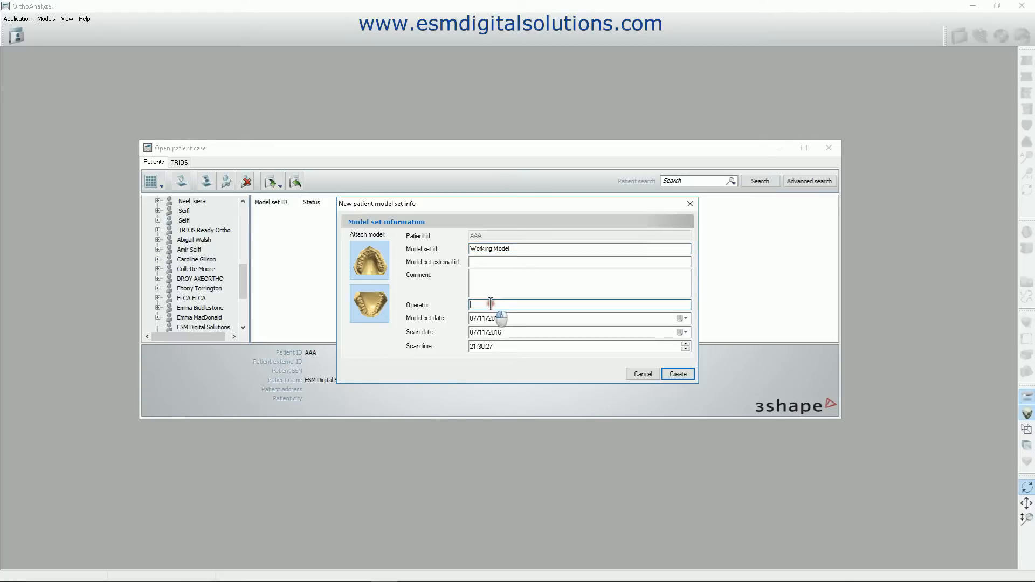
text(MB)
click(676, 373)
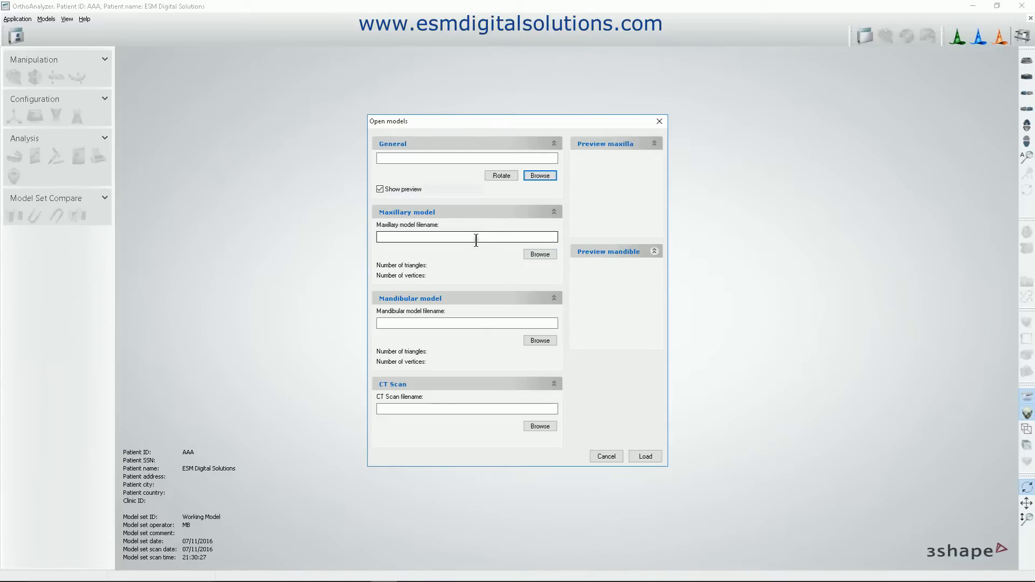
Choose Maxillary_orig.dcm from the Sample Data folder on the desktop as the maxillary model.
click(546, 253)
click(353, 204)
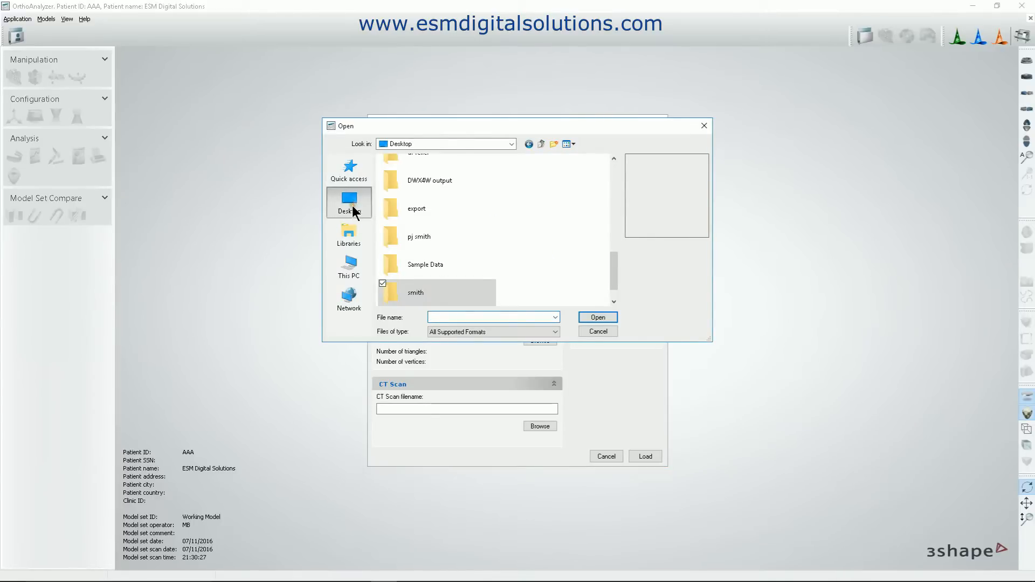
click(456, 264)
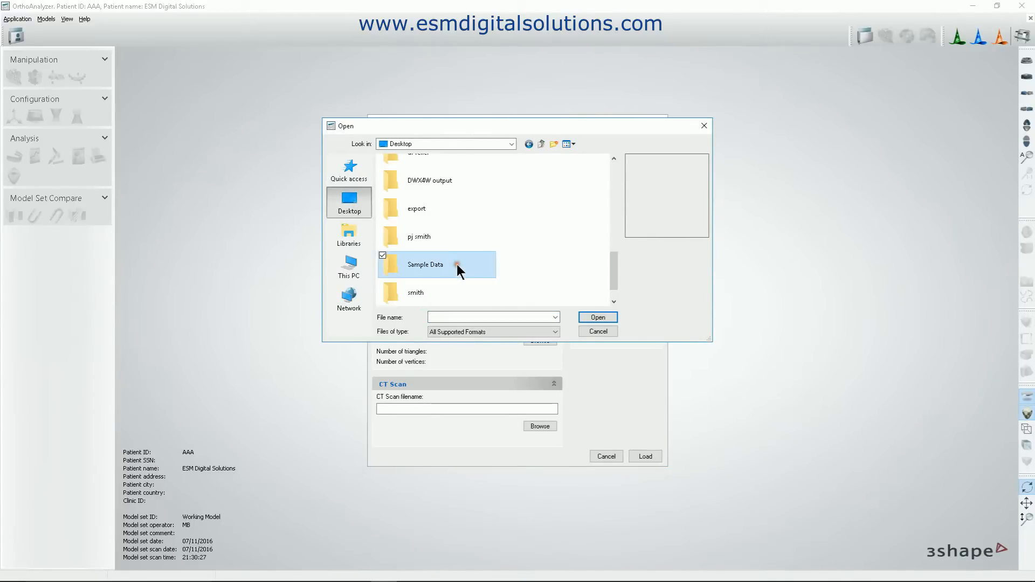
click(421, 264)
click(387, 270)
double_click(389, 263)
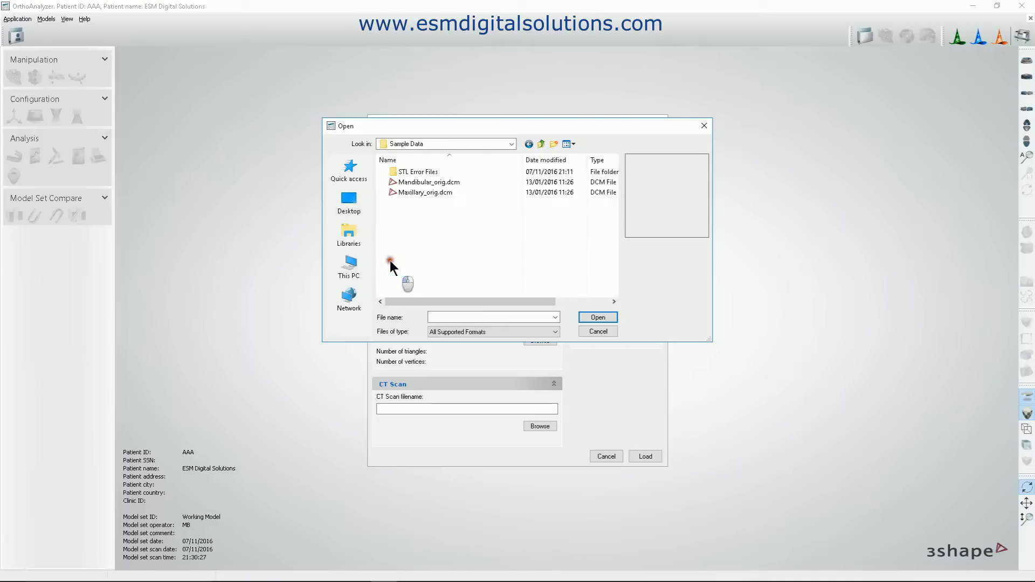
click(414, 191)
click(588, 317)
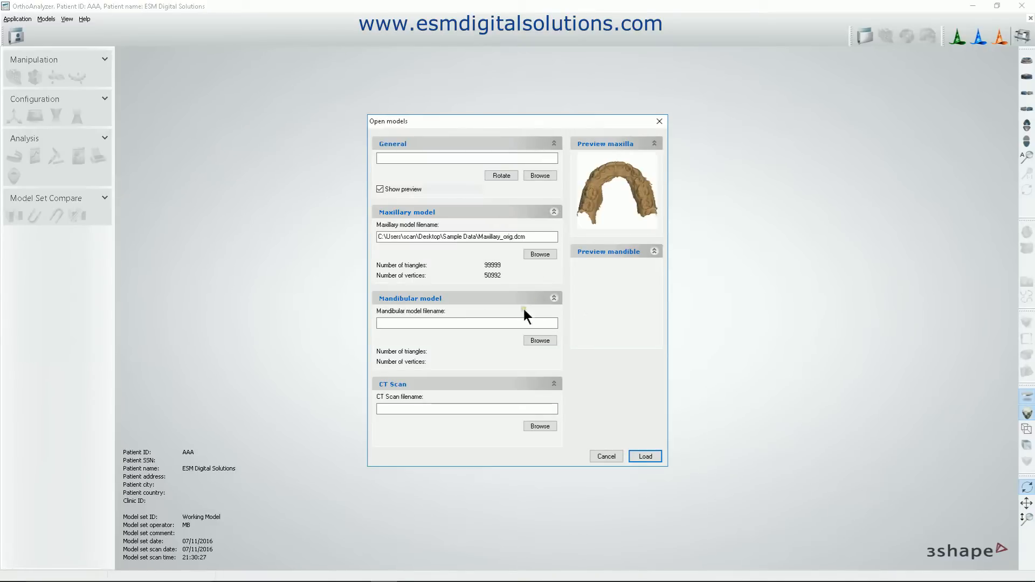
Choose Mandibular_orig.dcm from the Sample Data folder as the mandibular model and load both models.
click(540, 340)
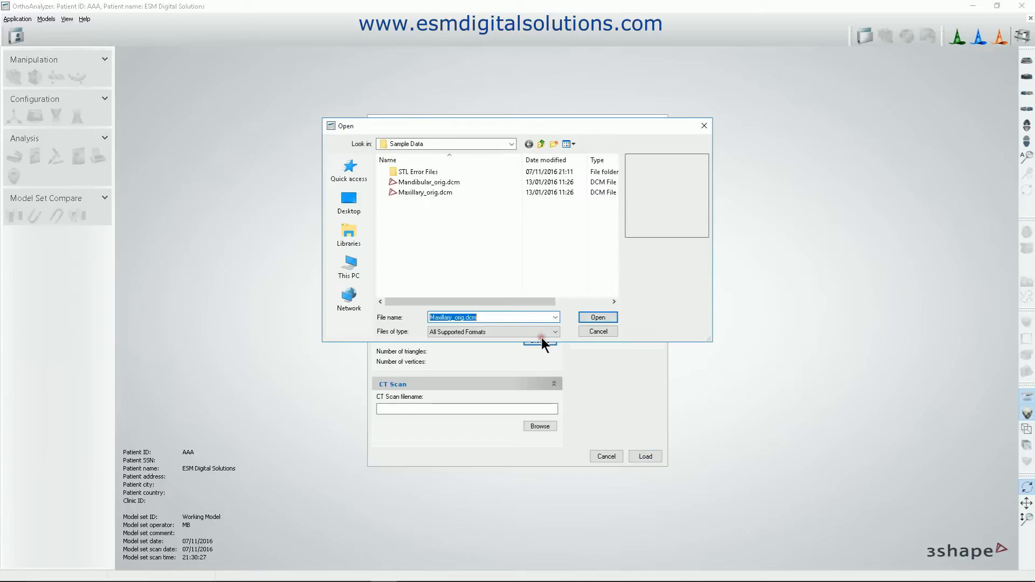
click(421, 183)
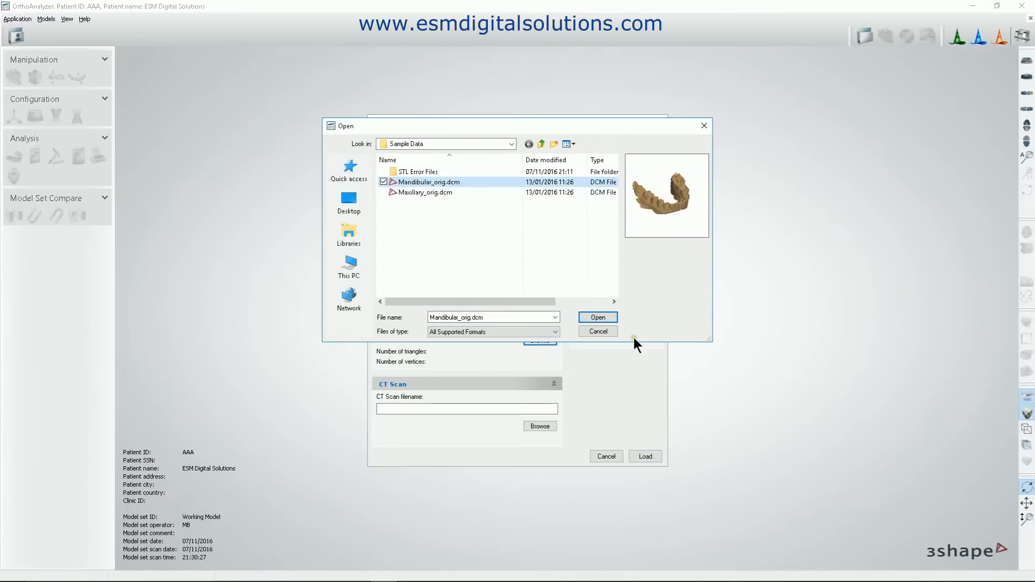
click(611, 320)
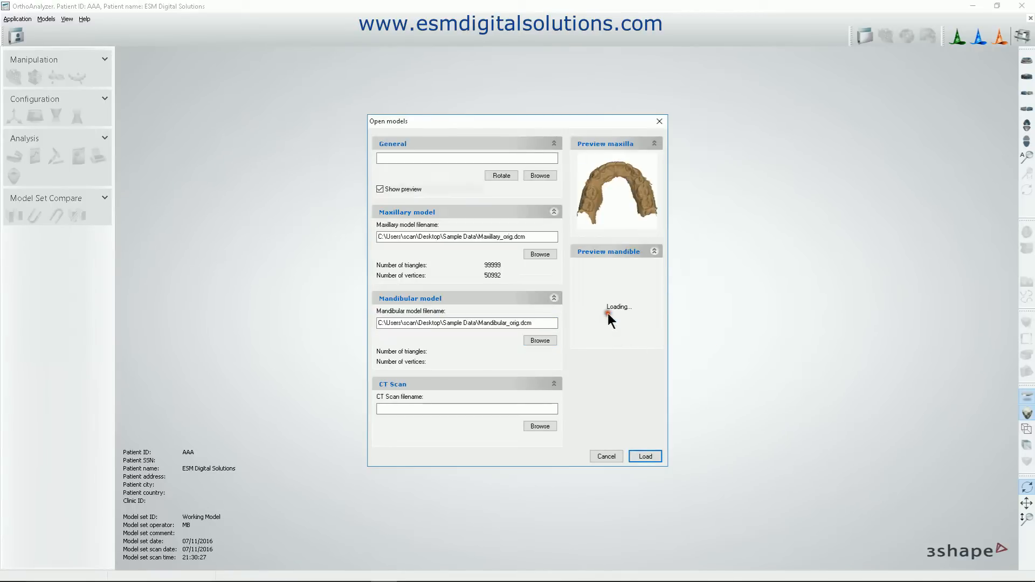
click(645, 456)
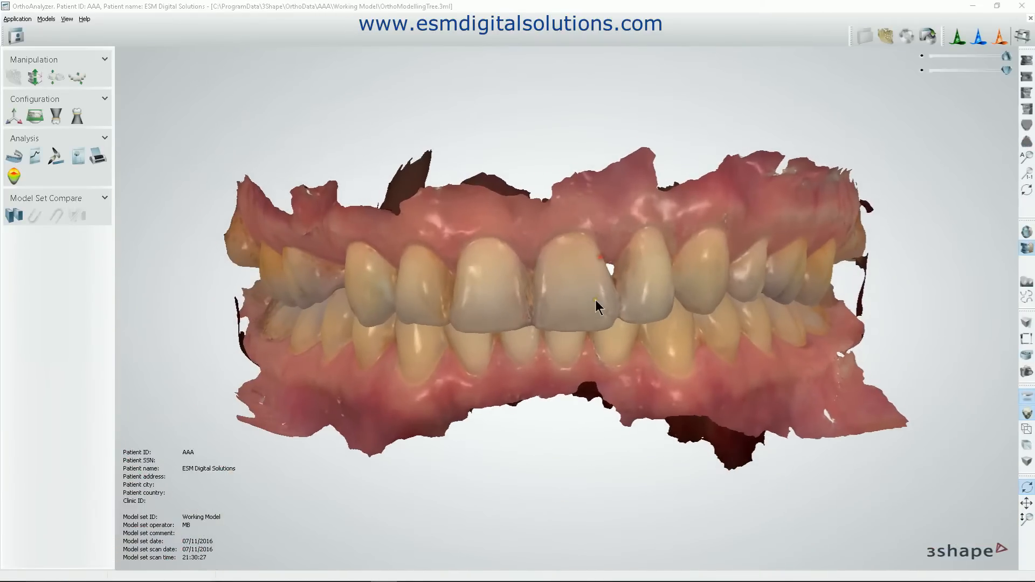
Inspect the loaded jaw models from several angles and close the case.
right_drag(589, 327, 572, 291)
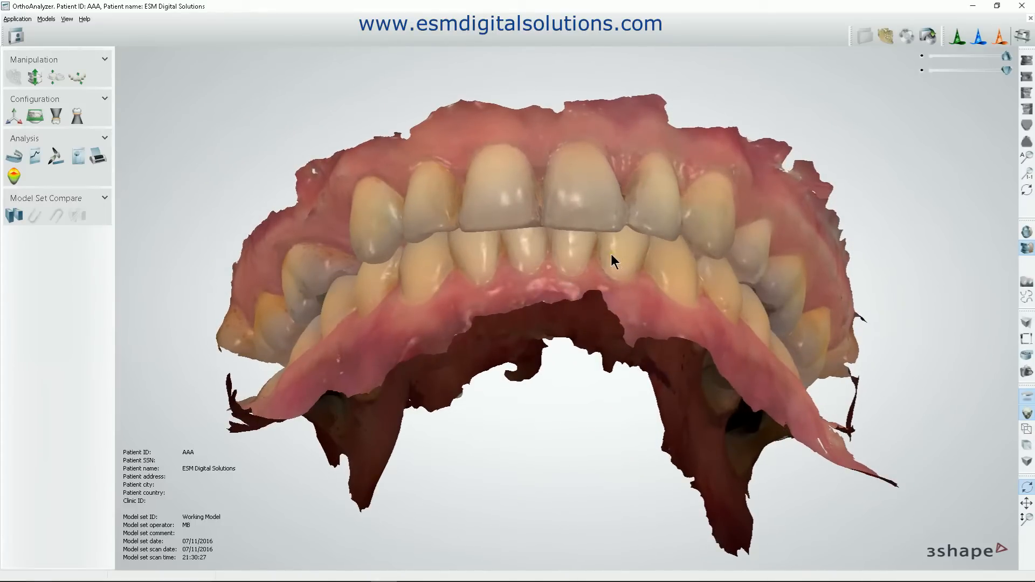
right_drag(610, 254, 611, 290)
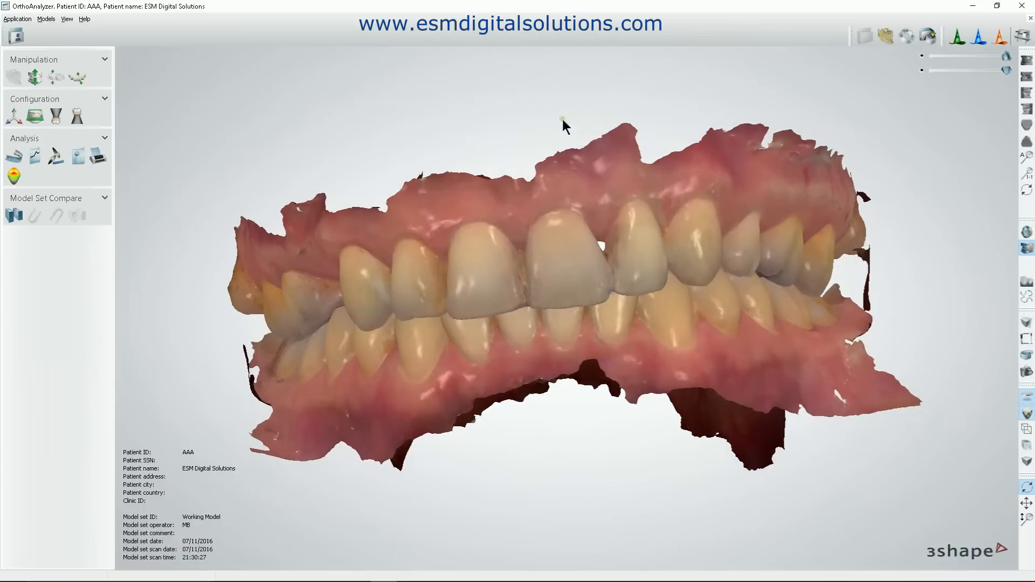
click(1030, 19)
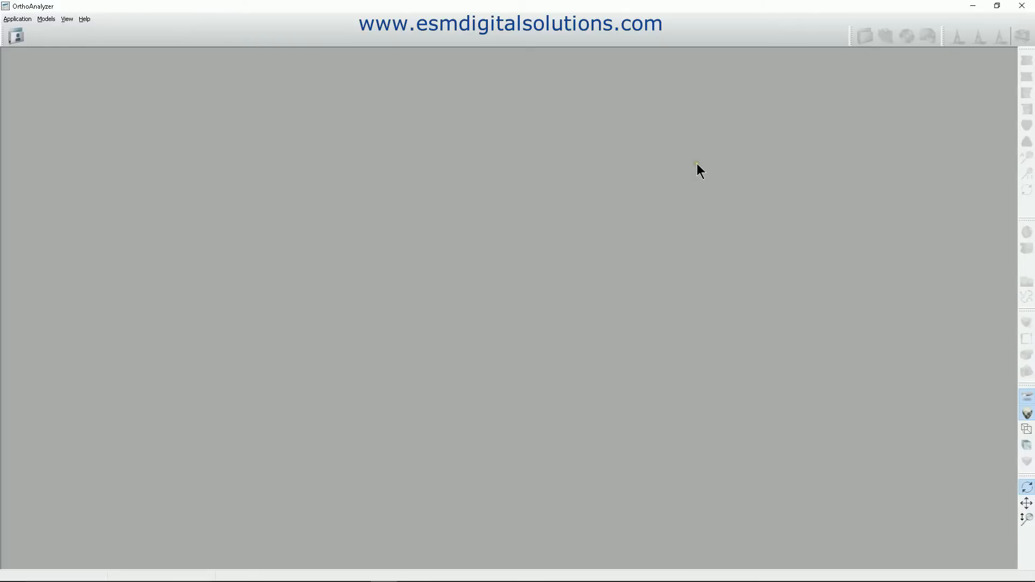
Search the patient cases for esm.
click(16, 37)
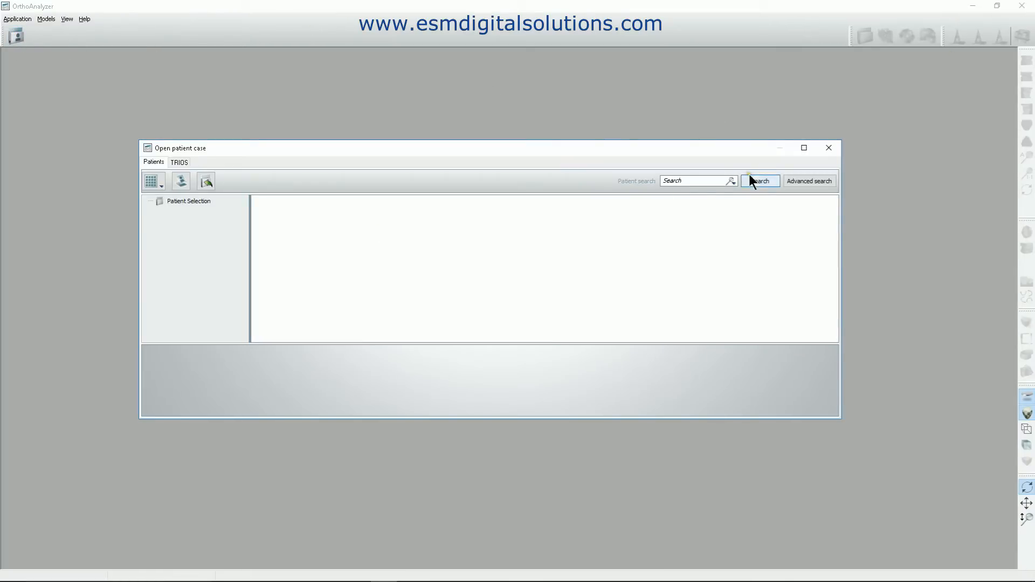
click(692, 181)
key(Return)
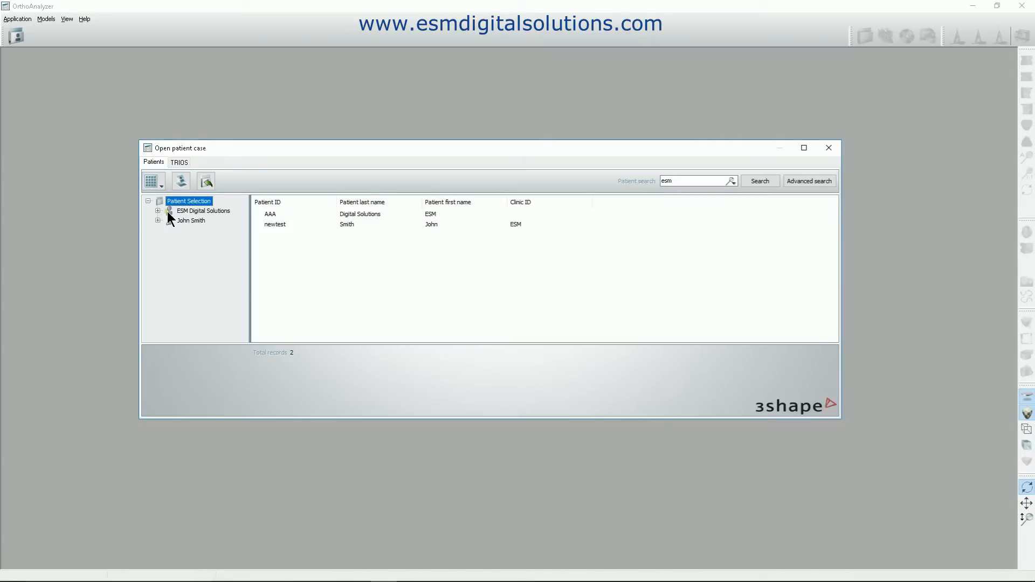
Start preparing the Working Model set of the ESM Digital Solutions patient.
click(202, 210)
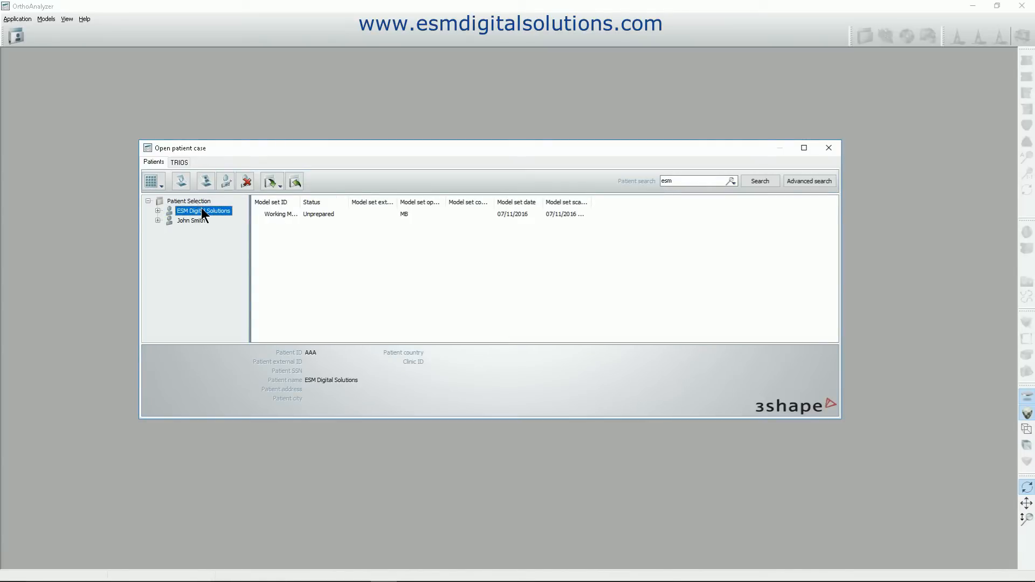
click(157, 211)
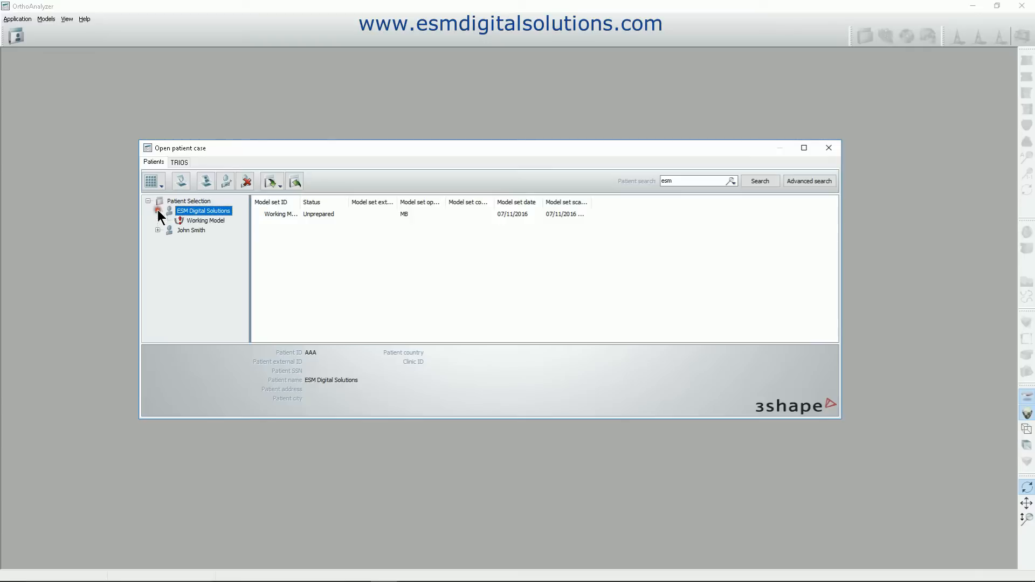
click(192, 220)
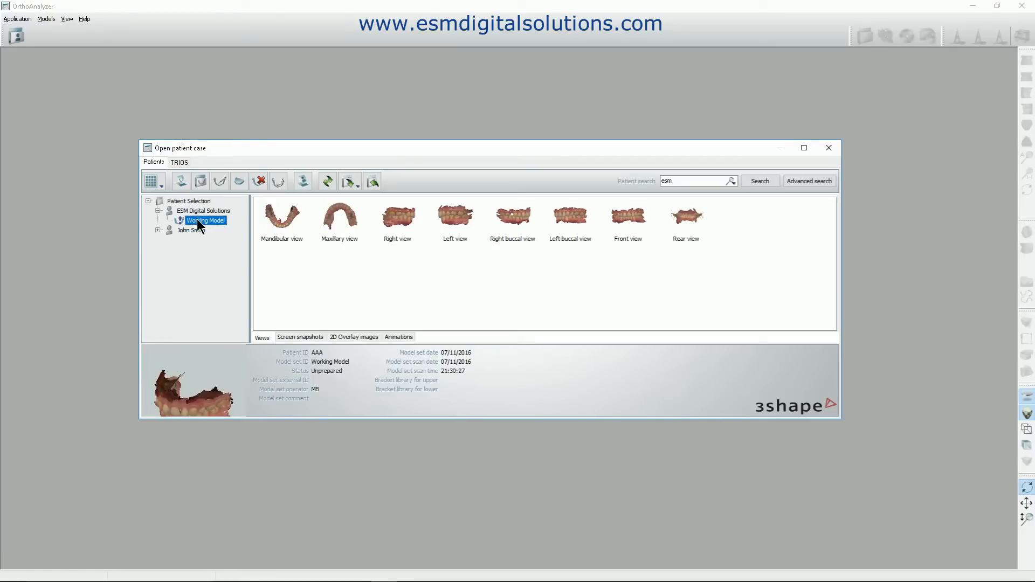
right_click(199, 225)
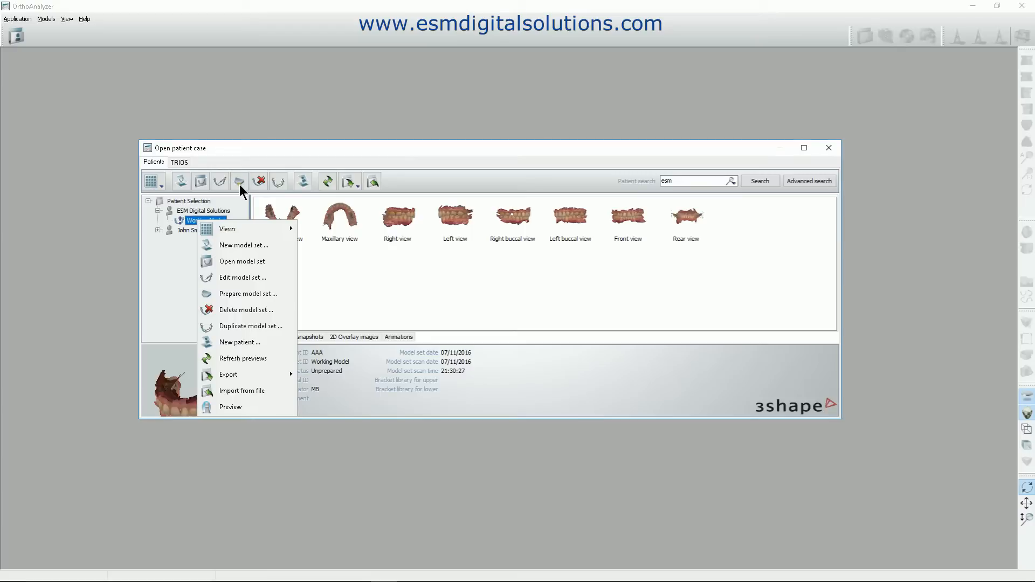
click(237, 297)
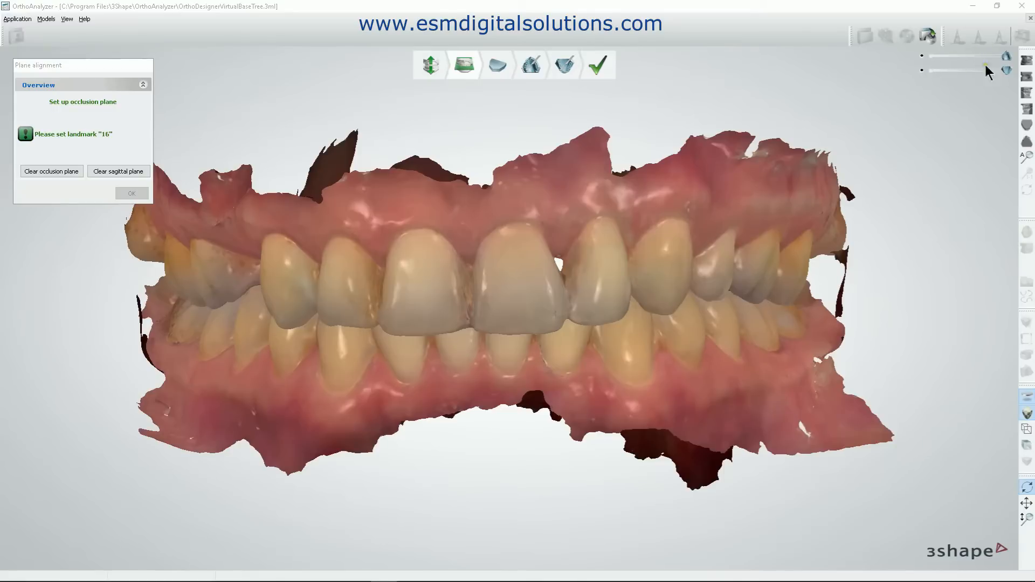
Hide the mandible and turn the maxilla to show its whole occlusal surface.
mouse_move(1007, 70)
mouse_down()
mouse_move(949, 72)
mouse_move(1006, 70)
mouse_up()
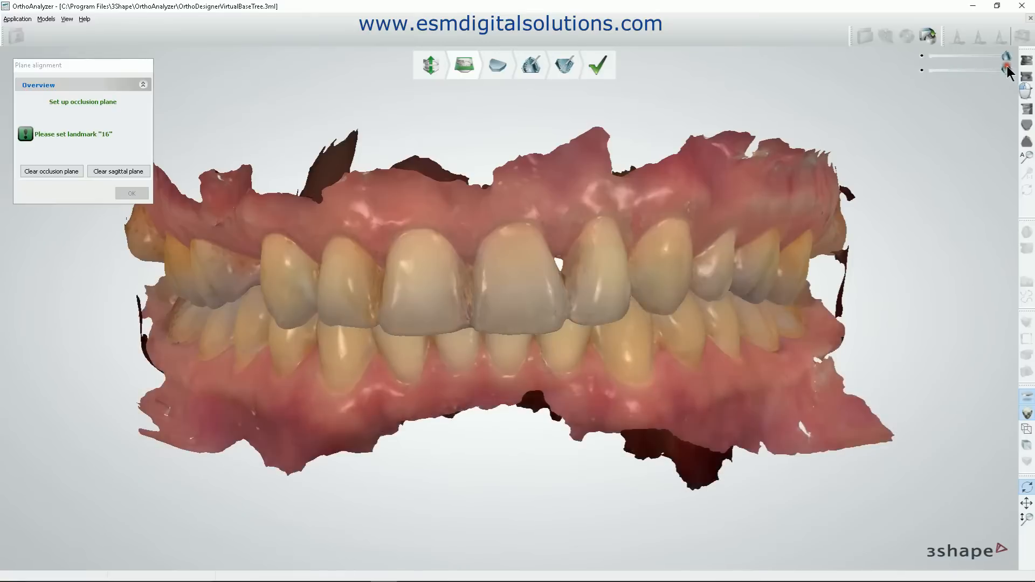
click(921, 70)
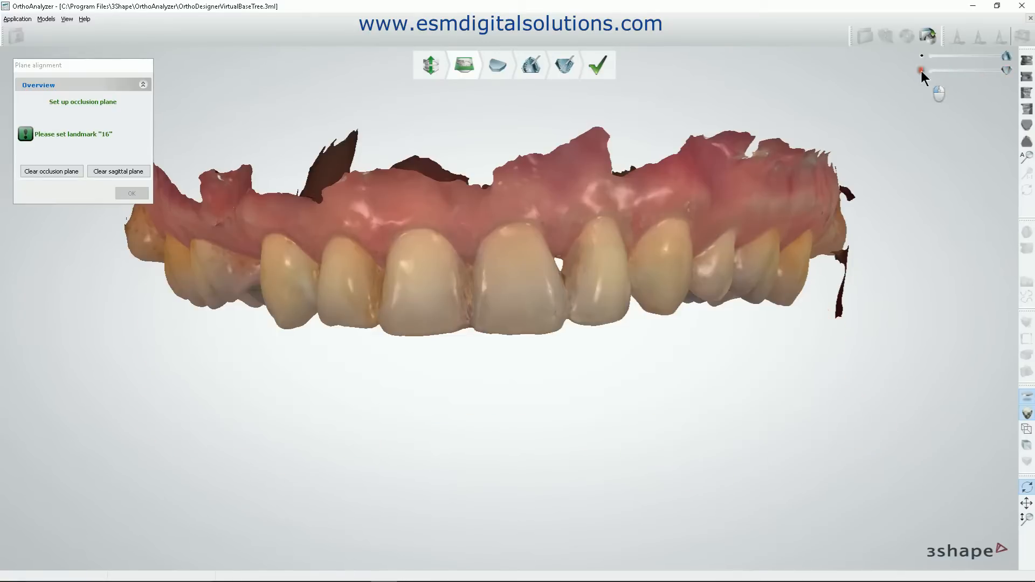
right_drag(654, 431, 642, 451)
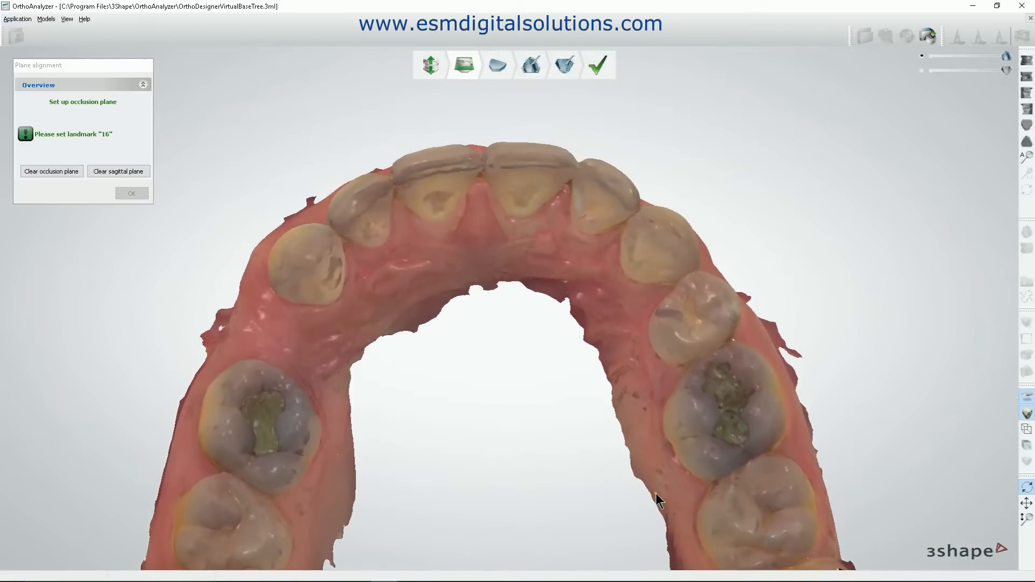
right_drag(526, 348, 527, 310)
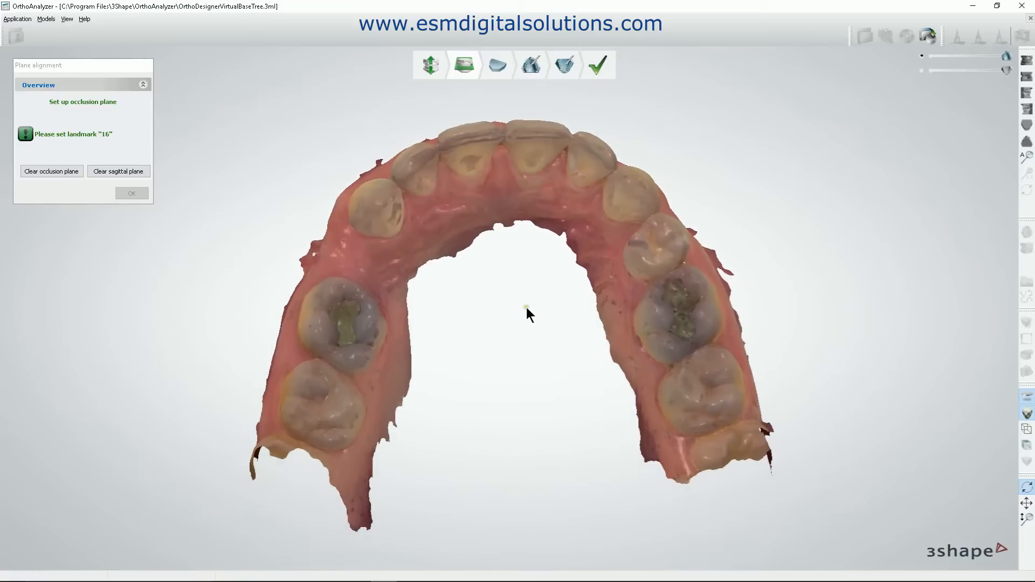
Bring the mandible back, reduce its opacity until it is almost fully transparent, and view the maxilla obliquely from one side.
click(1004, 68)
drag(1003, 68, 963, 73)
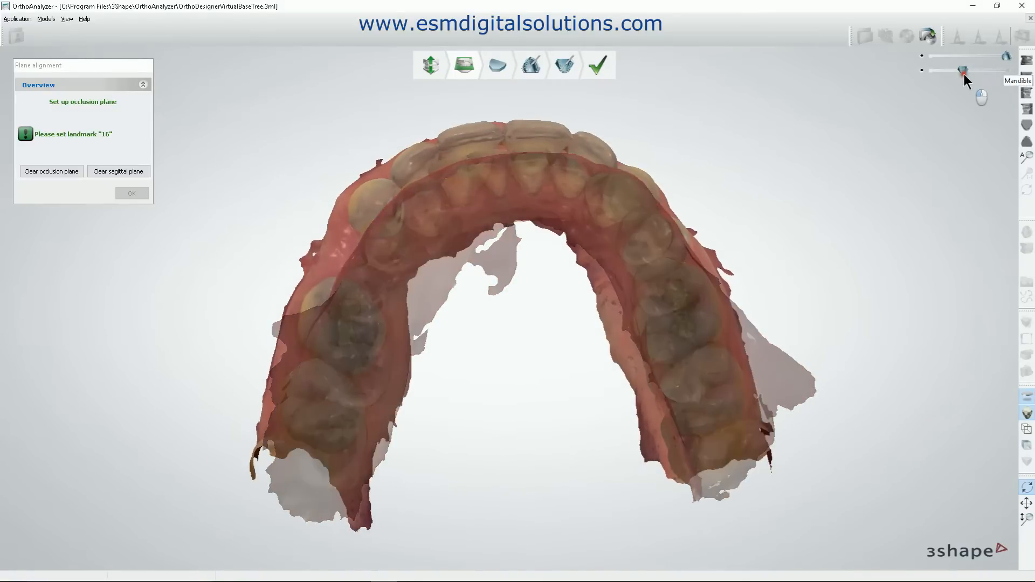
right_drag(729, 290, 745, 353)
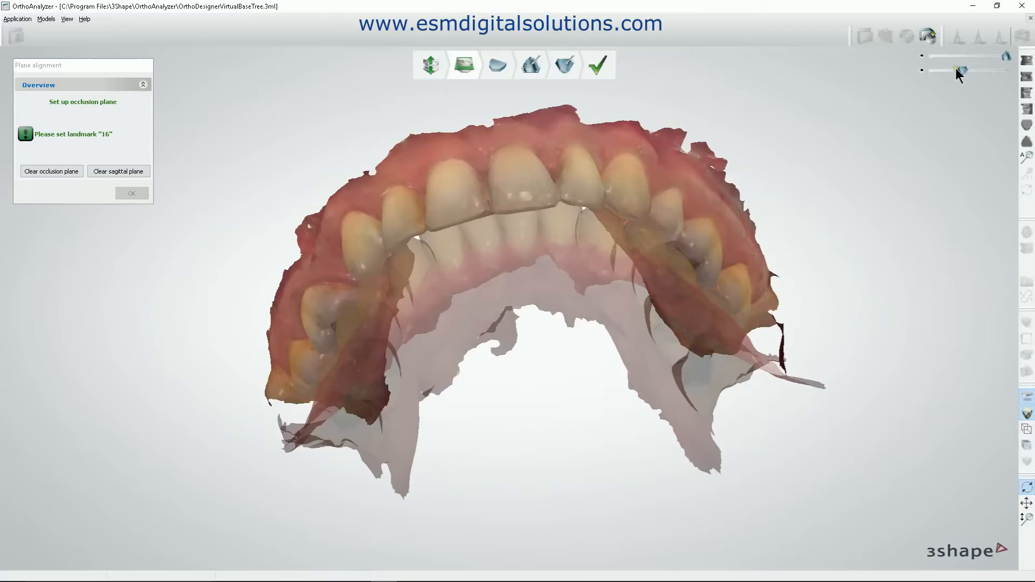
drag(961, 69, 932, 70)
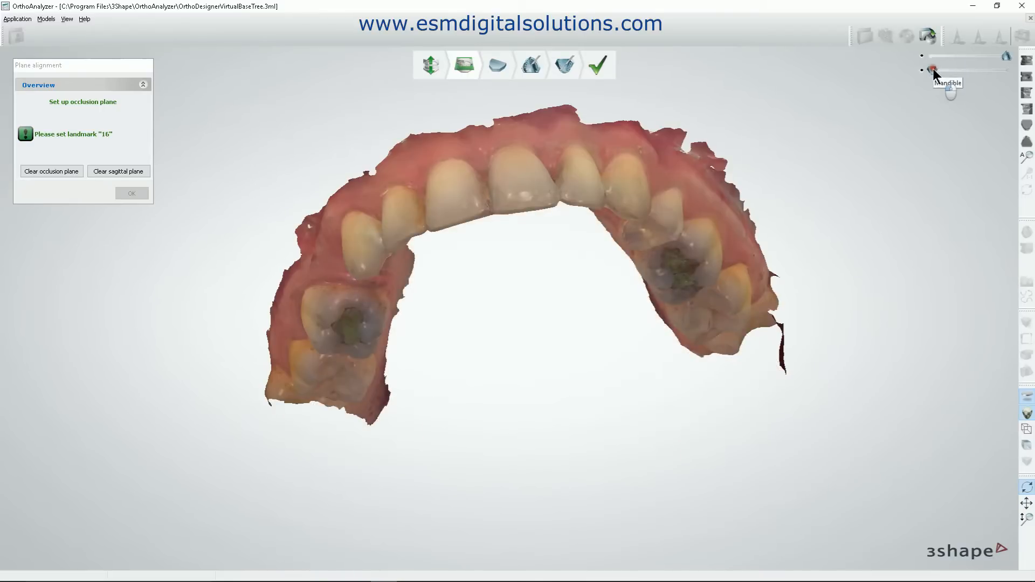
right_drag(686, 263, 514, 392)
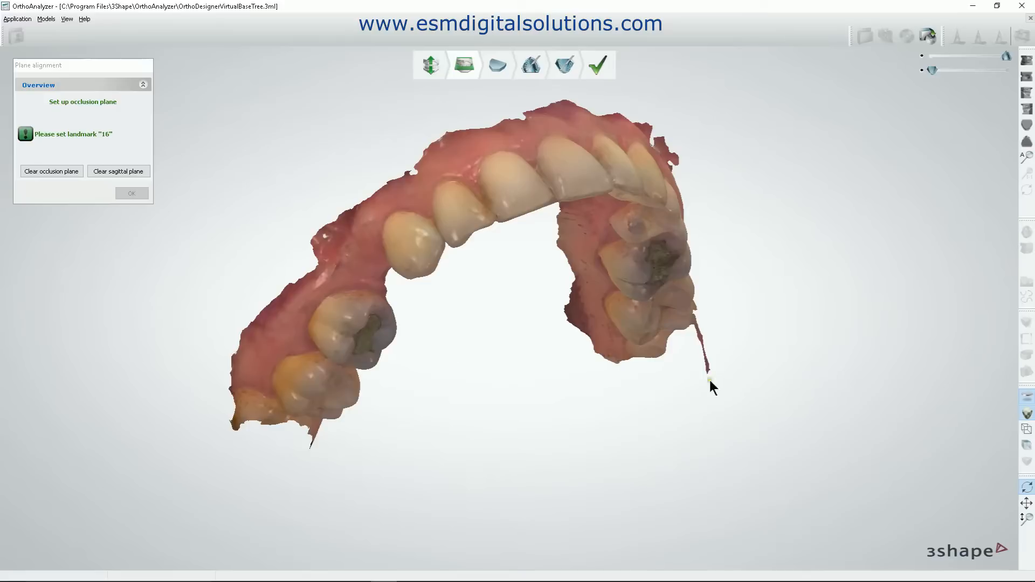
Hide the mandible and set the occlusion plane with landmarks at 16, 11-21 and 26 on the maxilla.
drag(936, 70, 1006, 72)
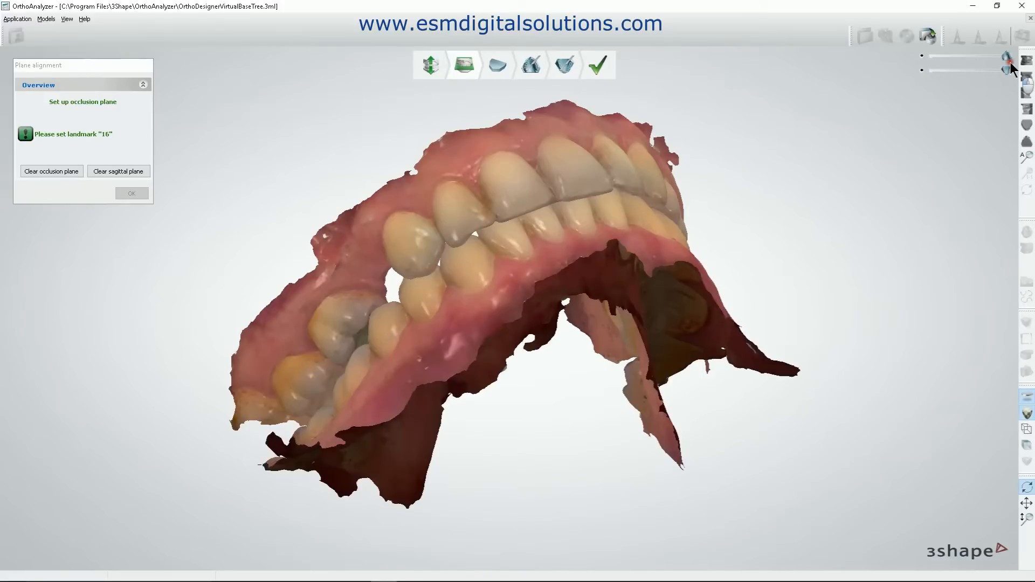
click(921, 71)
right_drag(760, 328, 636, 287)
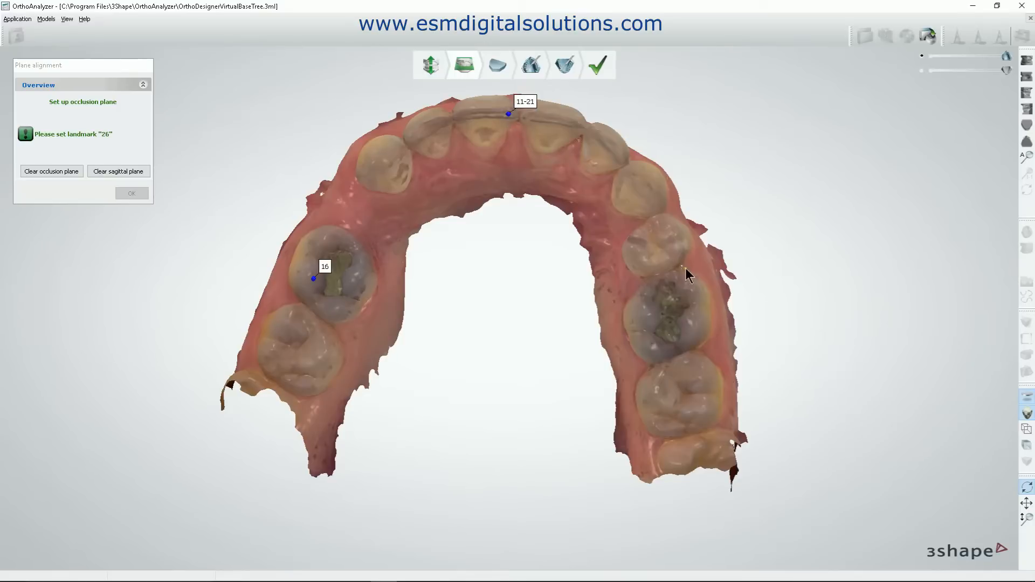
click(647, 314)
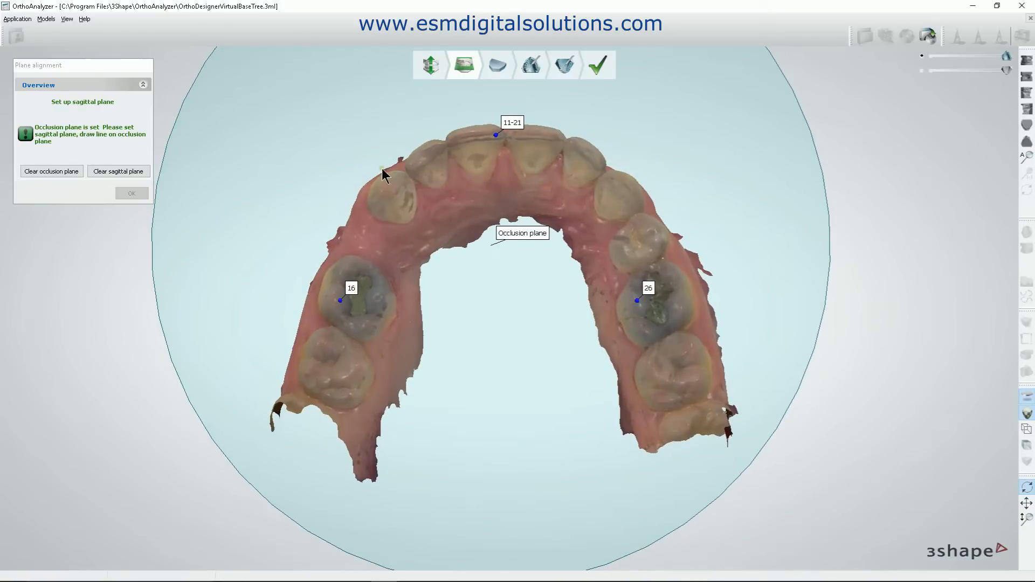
Draw a trial sagittal plane along the midline of the upper arch, check it from the front, and clear it.
mouse_move(488, 383)
right_down()
mouse_move(579, 376)
mouse_move(503, 393)
mouse_move(477, 297)
mouse_move(468, 380)
mouse_move(477, 412)
mouse_move(482, 385)
right_up()
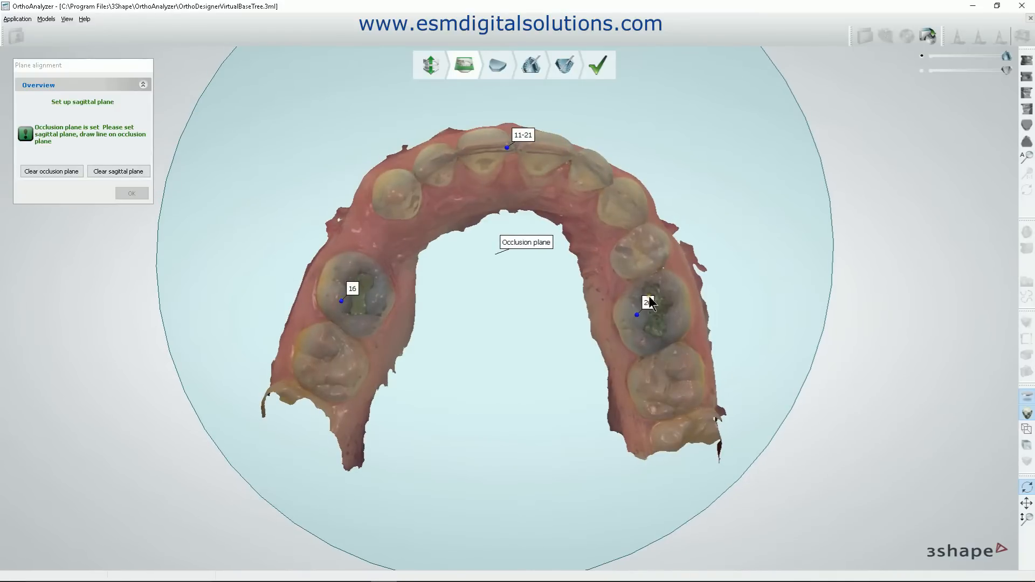
right_drag(548, 403, 557, 285)
right_drag(384, 204, 385, 328)
scroll(635, 306, down, 5)
middle_drag(635, 306, 605, 226)
right_drag(554, 237, 545, 257)
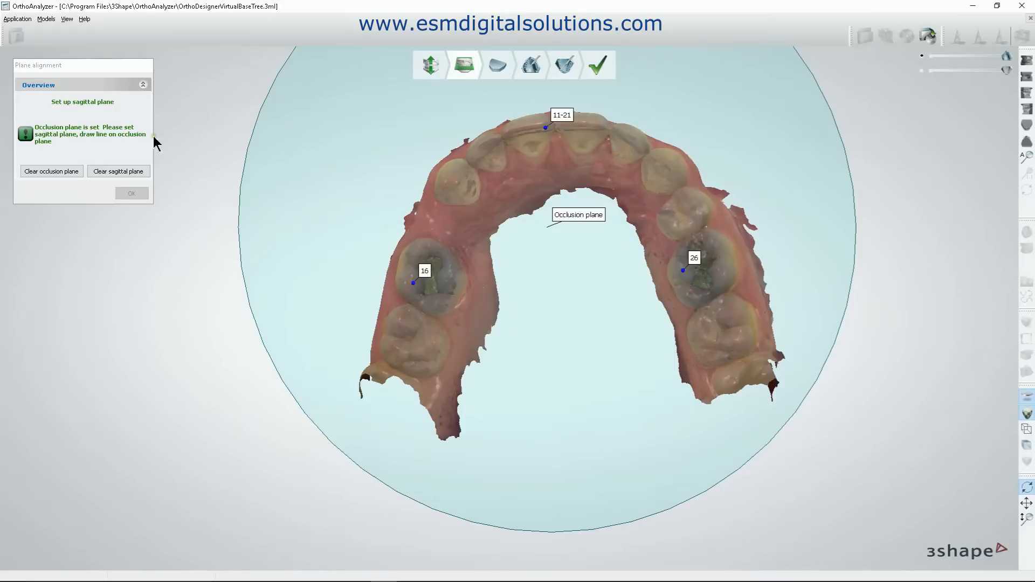
mouse_move(561, 237)
right_down()
mouse_move(559, 226)
mouse_move(555, 246)
mouse_move(565, 232)
right_up()
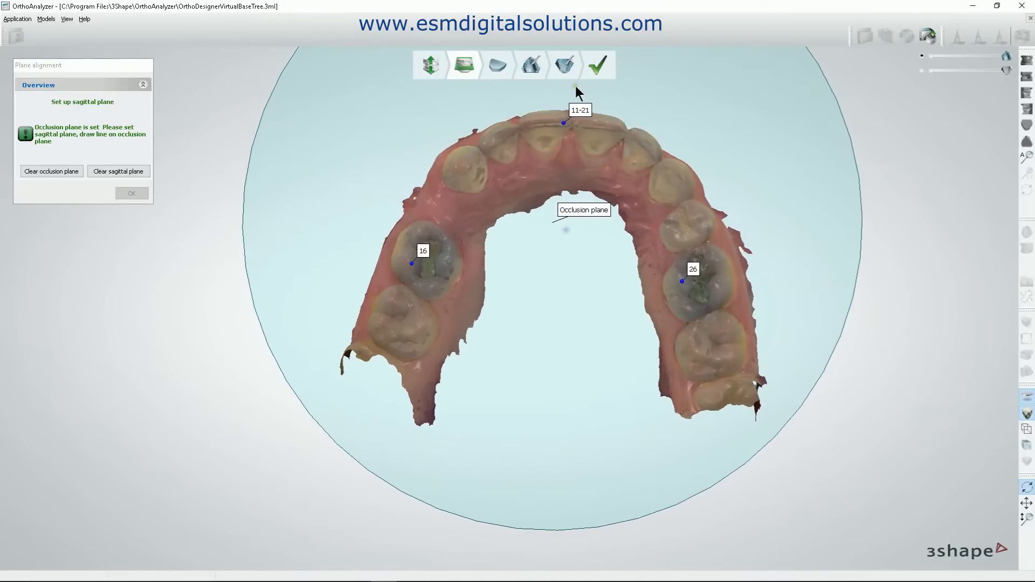
ctrl+right_drag(570, 95, 500, 170)
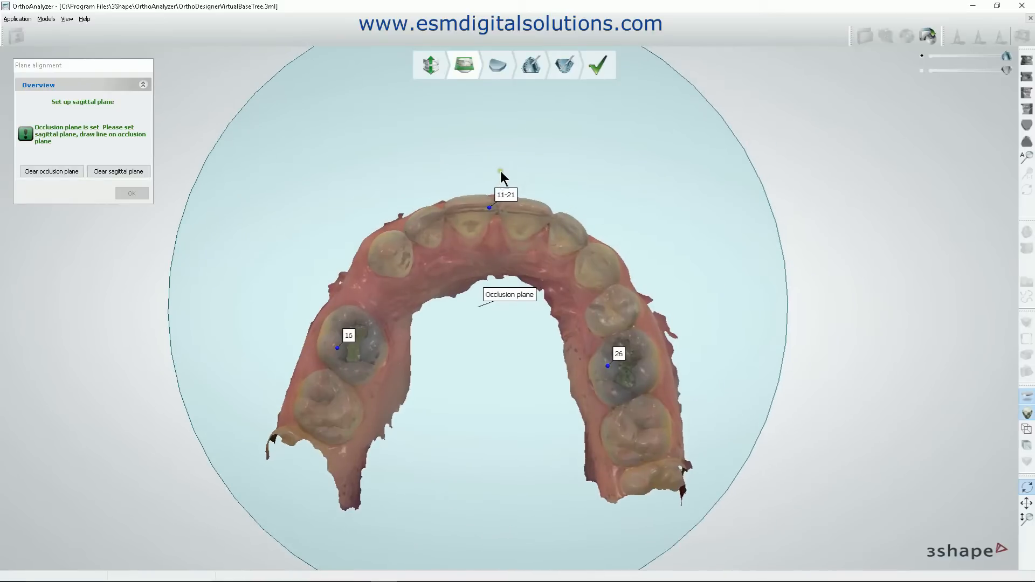
mouse_move(496, 169)
mouse_down()
mouse_move(489, 480)
mouse_move(390, 494)
mouse_move(528, 526)
mouse_move(570, 514)
mouse_move(489, 513)
mouse_up()
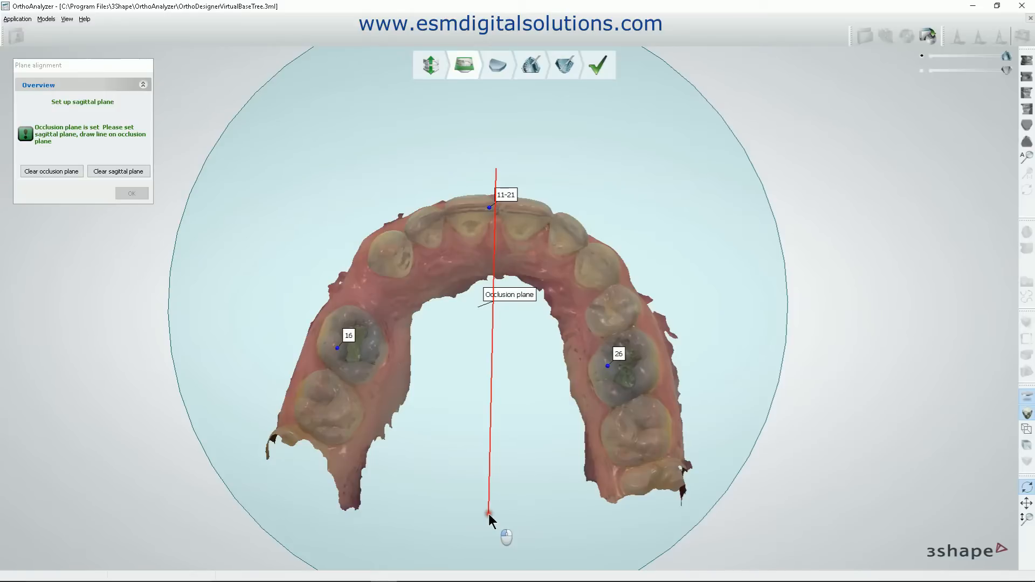
drag(488, 513, 489, 513)
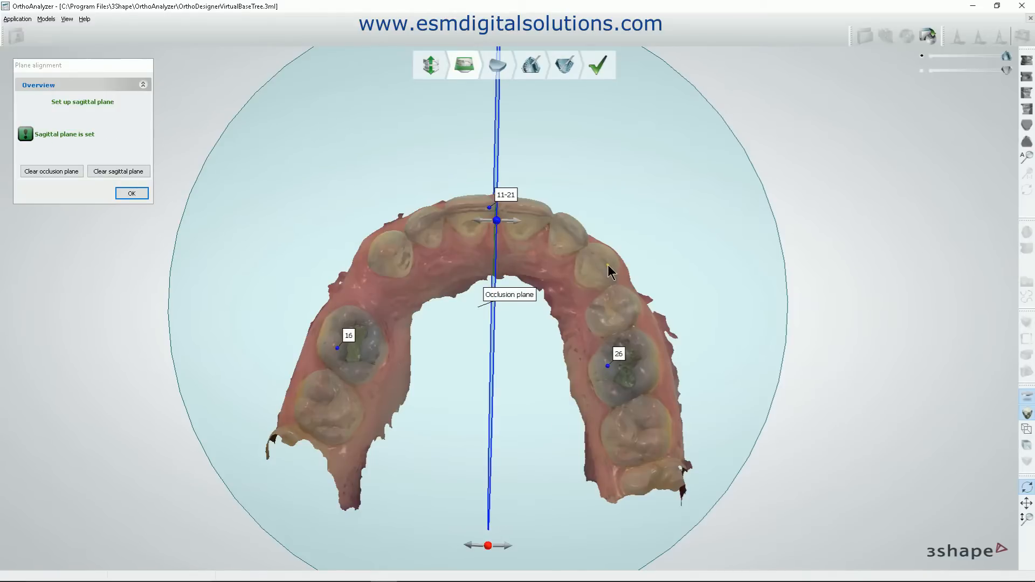
right_drag(670, 204, 669, 305)
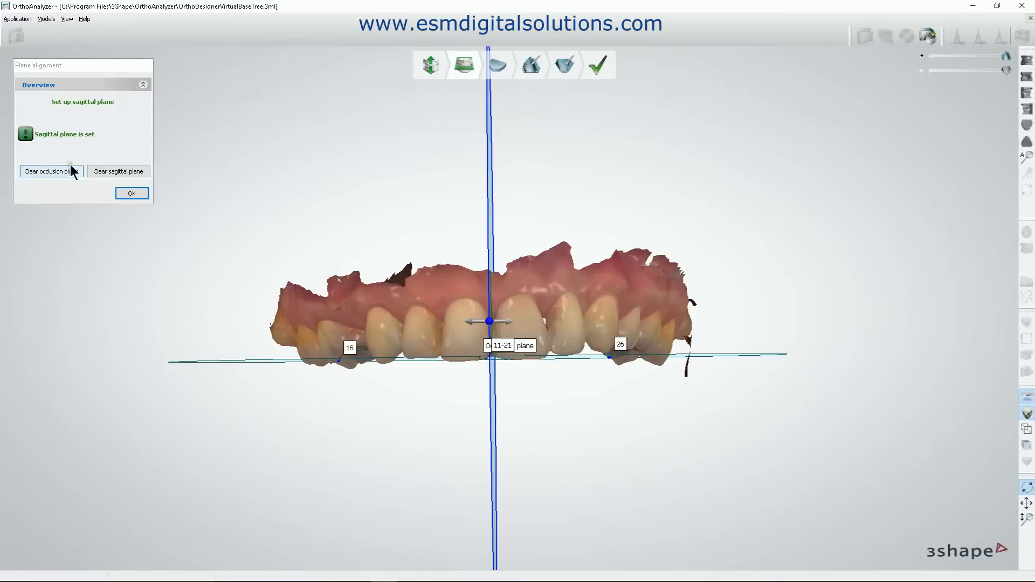
click(109, 172)
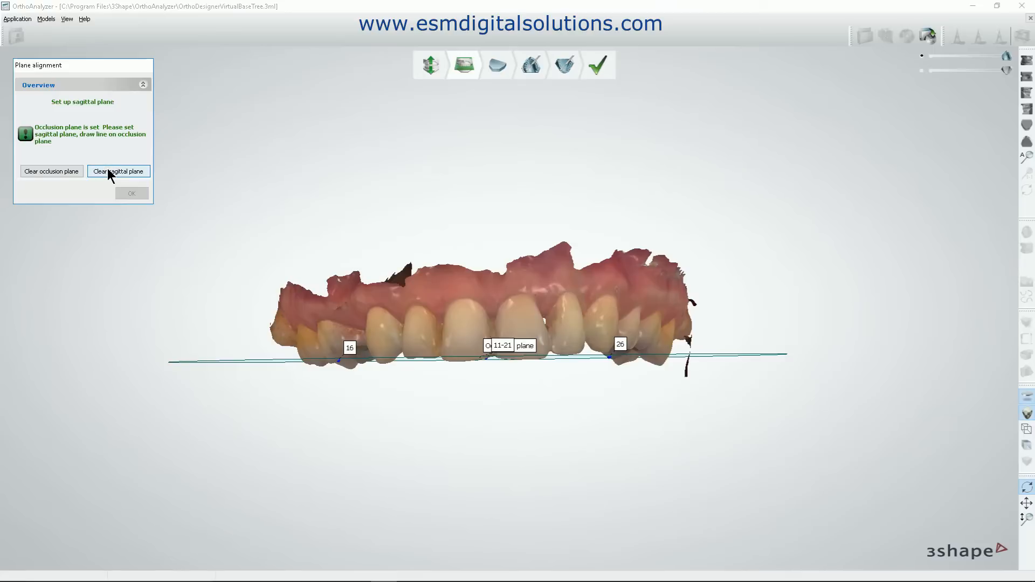
Draw the sagittal plane along the midline between the upper central incisors and accept the plane alignment.
right_drag(496, 401, 521, 324)
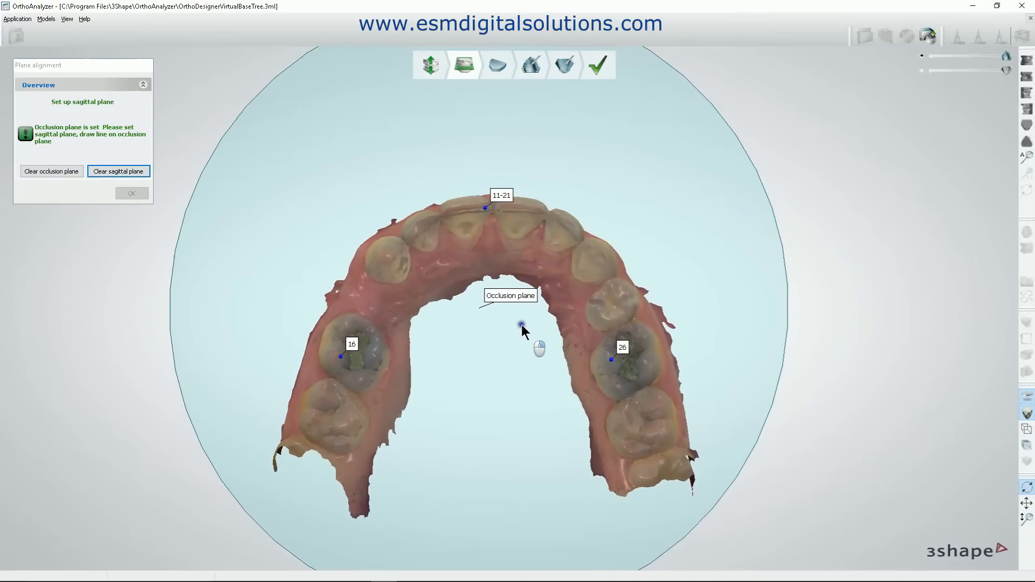
drag(493, 157, 493, 466)
right_drag(631, 423, 737, 423)
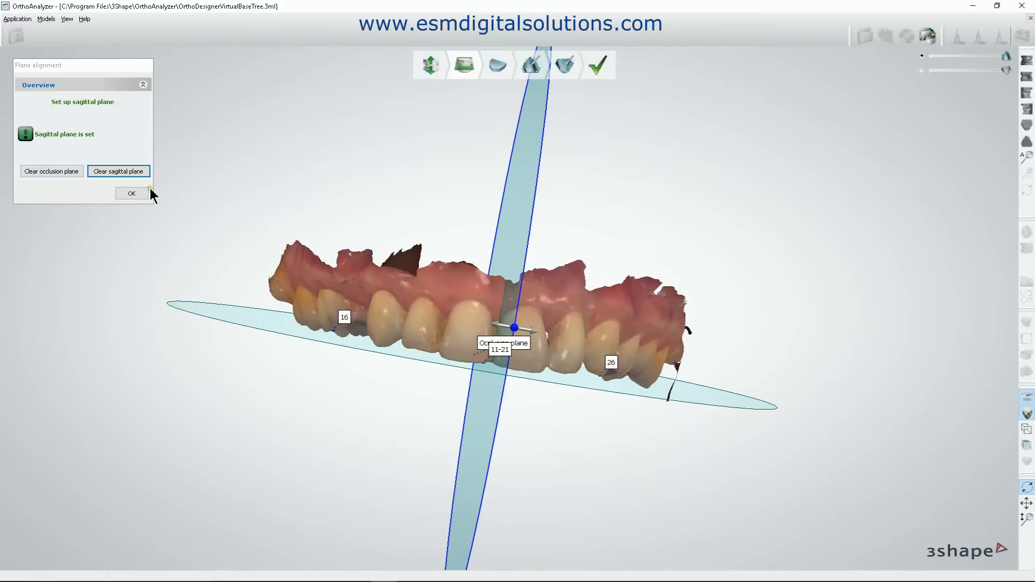
click(130, 195)
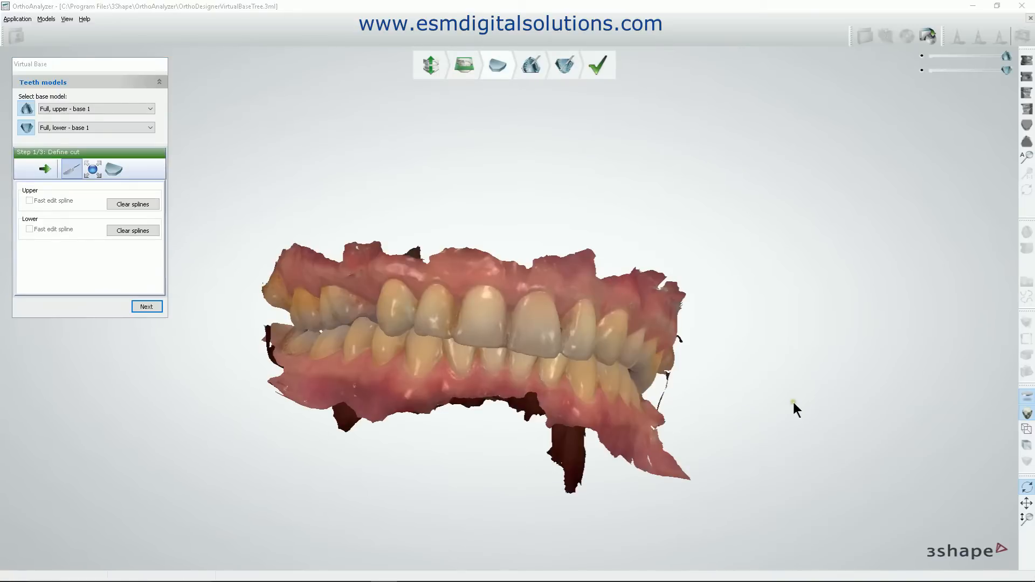
Inspect both arches from several angles and try switching the upper and lower base models off and on.
right_drag(762, 419, 753, 393)
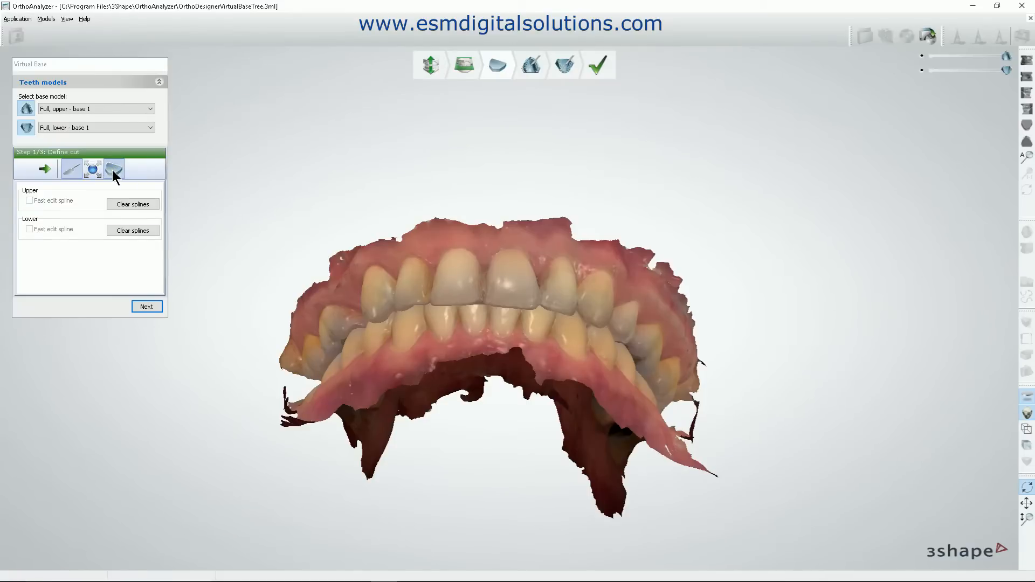
right_drag(418, 244, 458, 255)
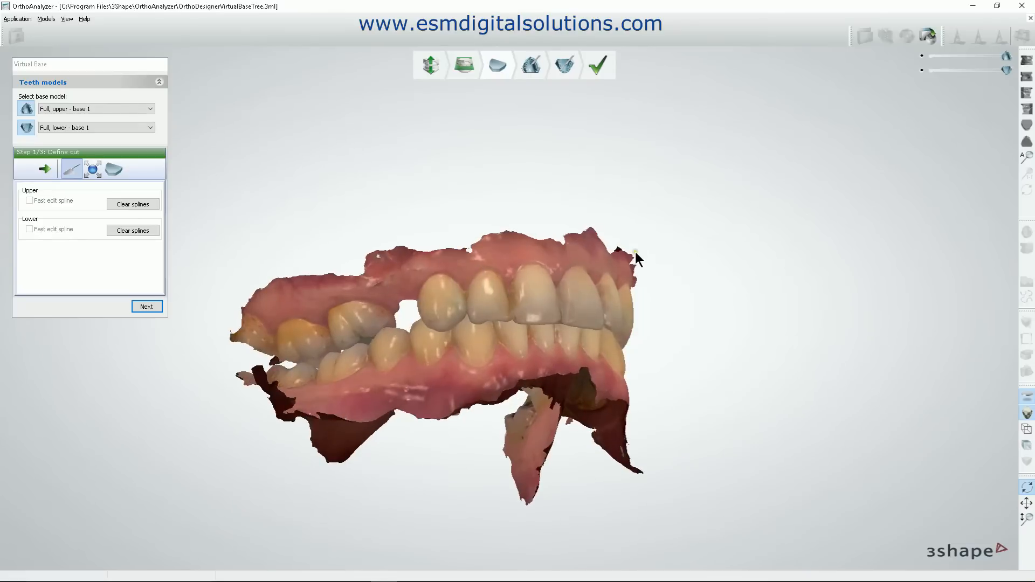
right_drag(761, 334, 713, 340)
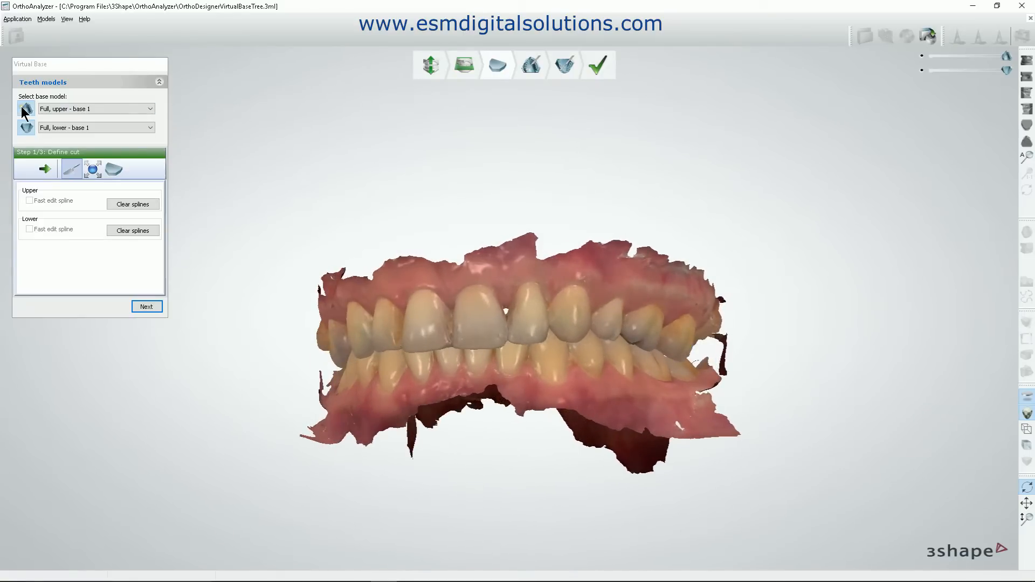
click(26, 126)
click(26, 126)
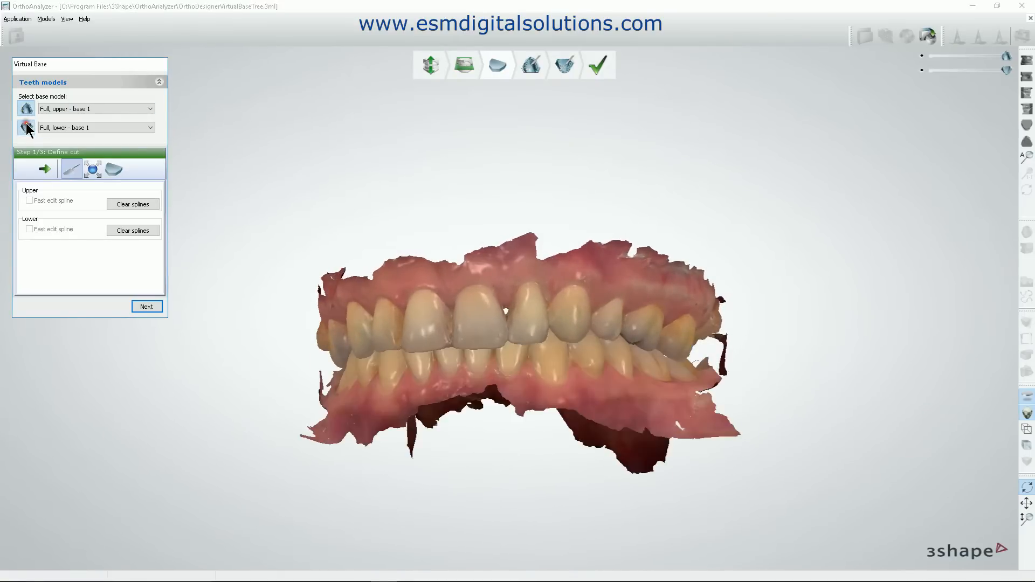
click(25, 107)
click(25, 106)
click(27, 128)
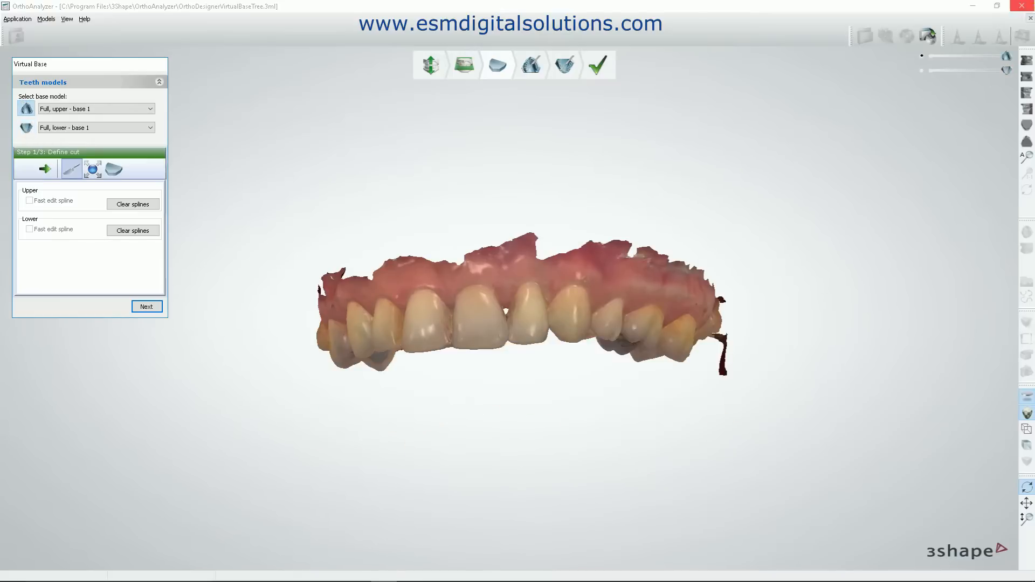
click(919, 70)
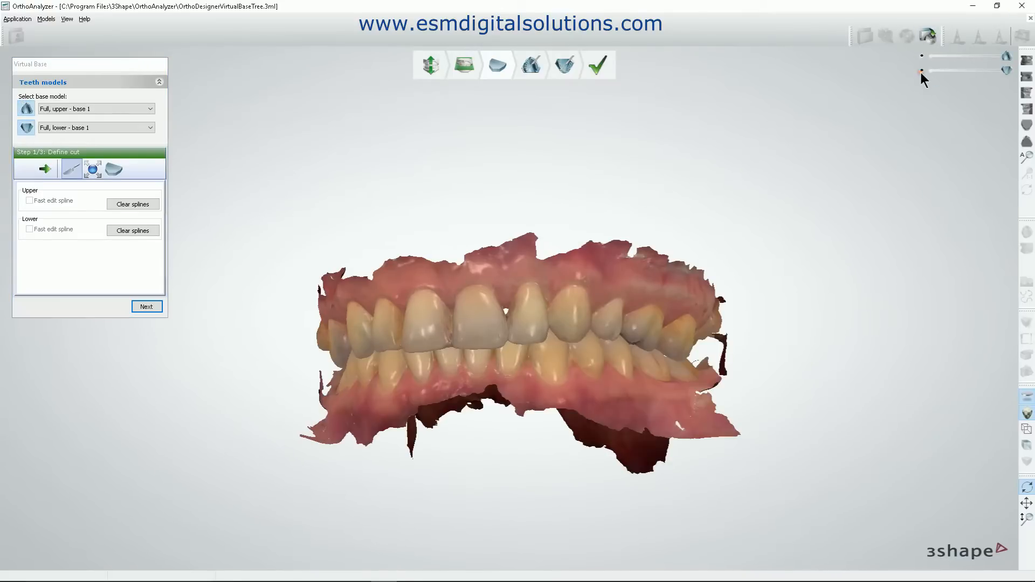
Exclude the lower model and place cut spline points along the upper buccal gingiva from the rear molar on the 16 side around the front teeth.
click(26, 128)
right_drag(527, 370, 582, 332)
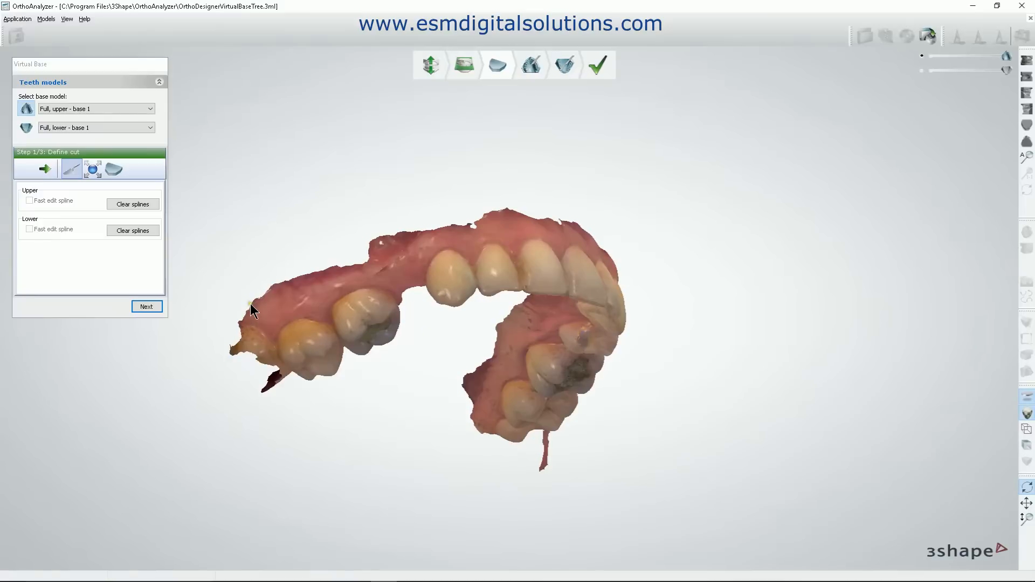
scroll(250, 304, up, 2)
scroll(328, 316, up, 2)
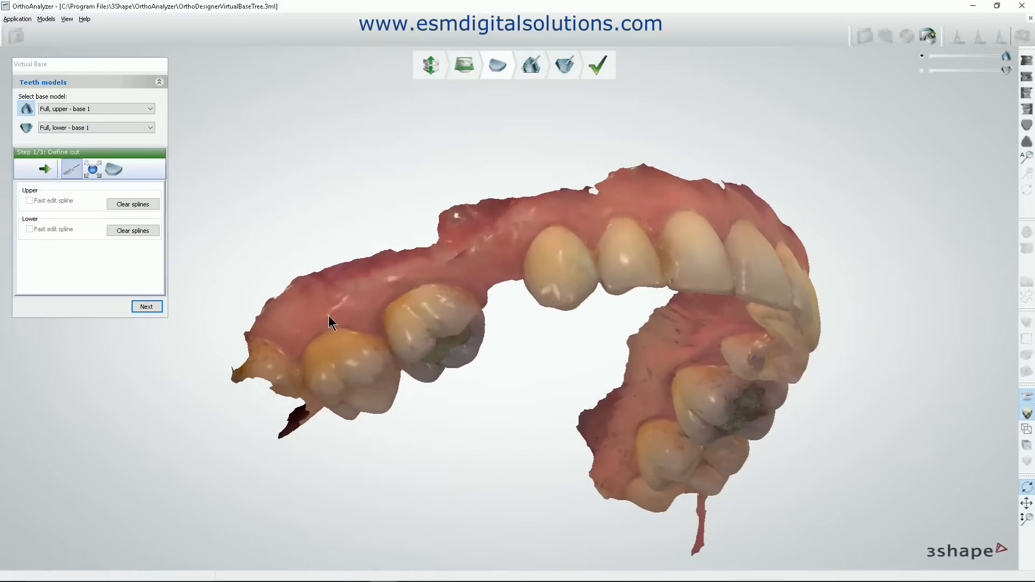
click(286, 306)
click(391, 258)
right_drag(623, 190, 640, 228)
click(640, 228)
click(748, 249)
click(845, 289)
Continue the upper cut spline around the last molar on the 26 side and onto the palatal gingiva.
right_drag(847, 294, 719, 253)
right_drag(873, 430, 934, 291)
click(931, 283)
right_drag(901, 359, 921, 326)
click(921, 325)
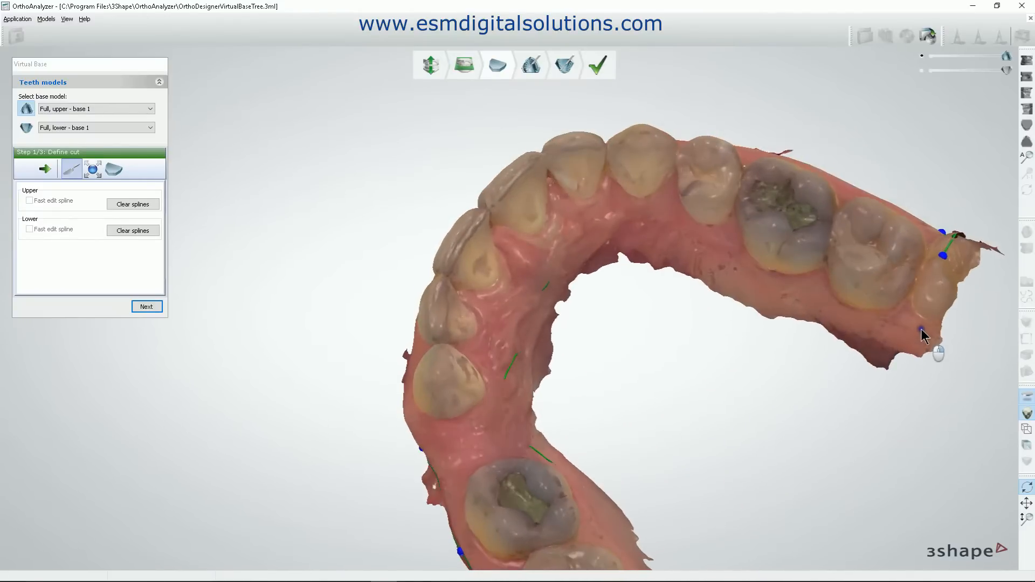
click(882, 342)
click(816, 318)
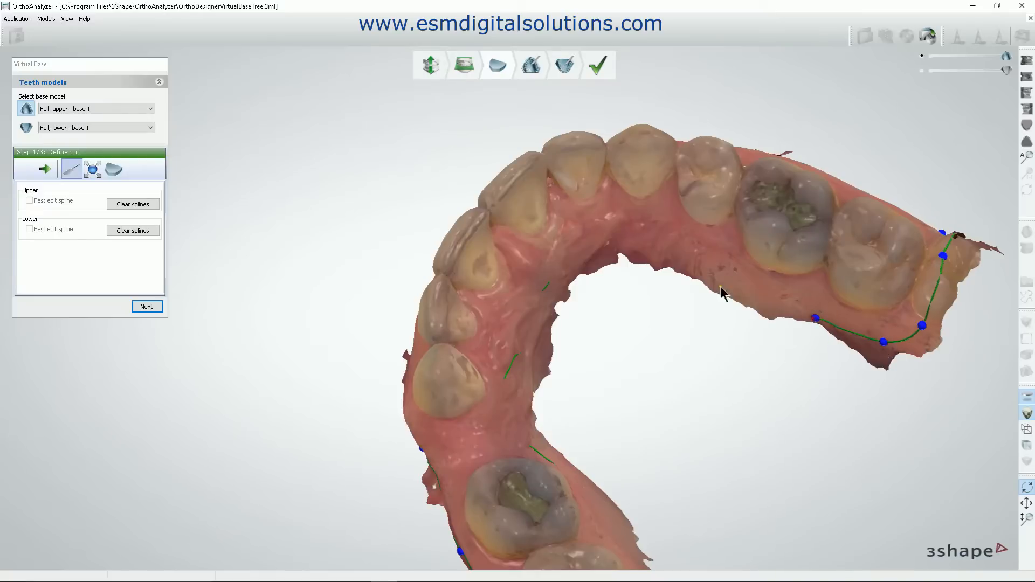
Extend the upper cut spline along the palatal gingiva, past the front teeth, to the 16 side.
click(703, 273)
click(617, 249)
right_drag(569, 285, 537, 258)
click(547, 396)
click(573, 473)
middle_drag(573, 473, 581, 316)
right_drag(581, 316, 577, 346)
Run the upper cut spline behind the last molar on the 16 side and close it at its starting point.
click(584, 358)
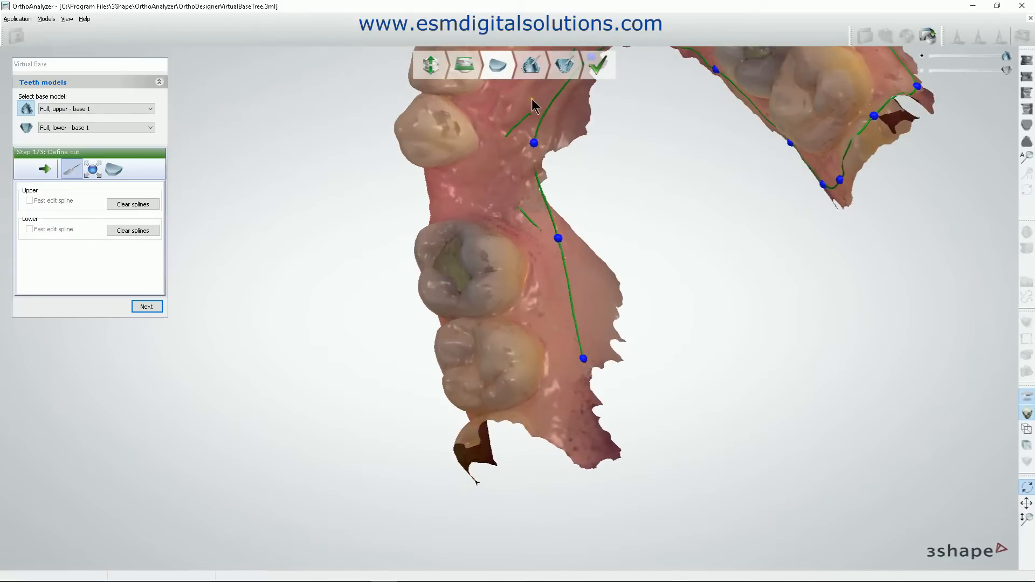
click(567, 410)
mouse_move(521, 416)
right_down()
mouse_move(571, 444)
mouse_move(539, 412)
right_up()
click(464, 416)
right_drag(416, 419, 458, 409)
click(448, 404)
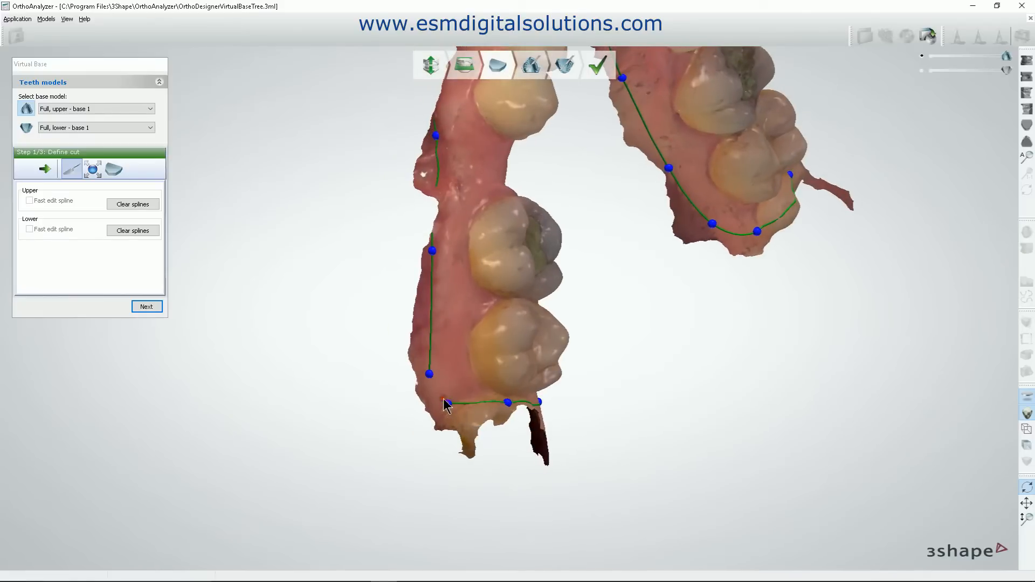
click(429, 373)
Move the front points of the upper cut spline inward from the scan edge onto the labial gingiva.
right_drag(696, 286, 636, 351)
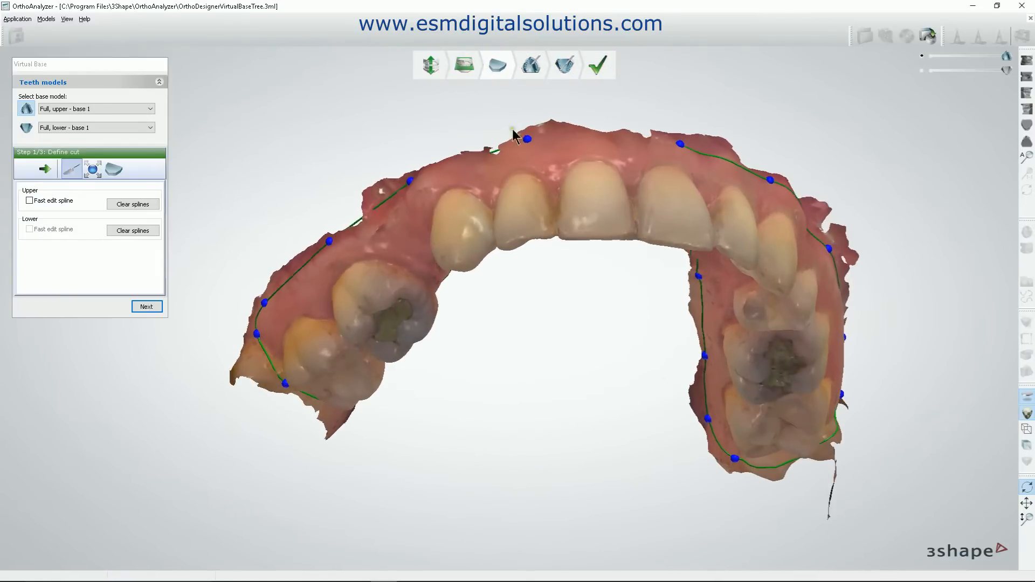
click(527, 140)
drag(506, 152, 542, 139)
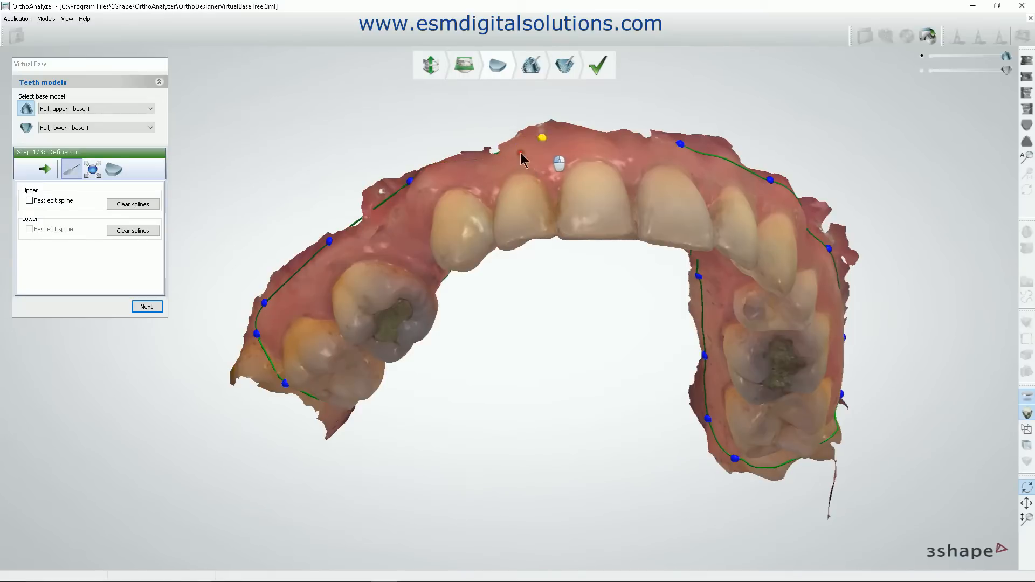
drag(409, 181, 423, 183)
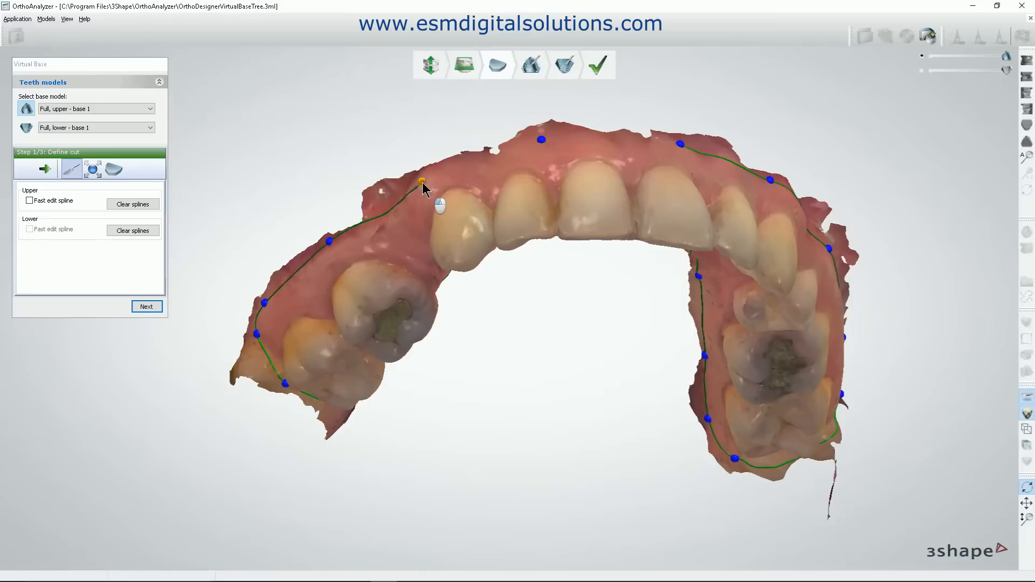
drag(681, 142, 679, 149)
Try an extra point on the upper cut spline above the canine, moving it along the gingiva, and remove the point.
right_drag(718, 188, 630, 244)
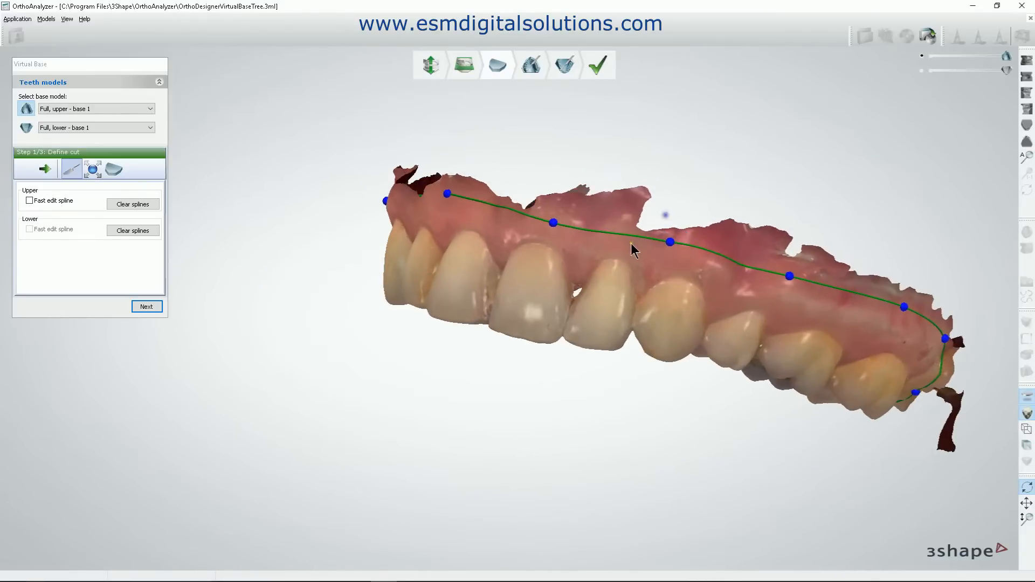
scroll(631, 244, up, 6)
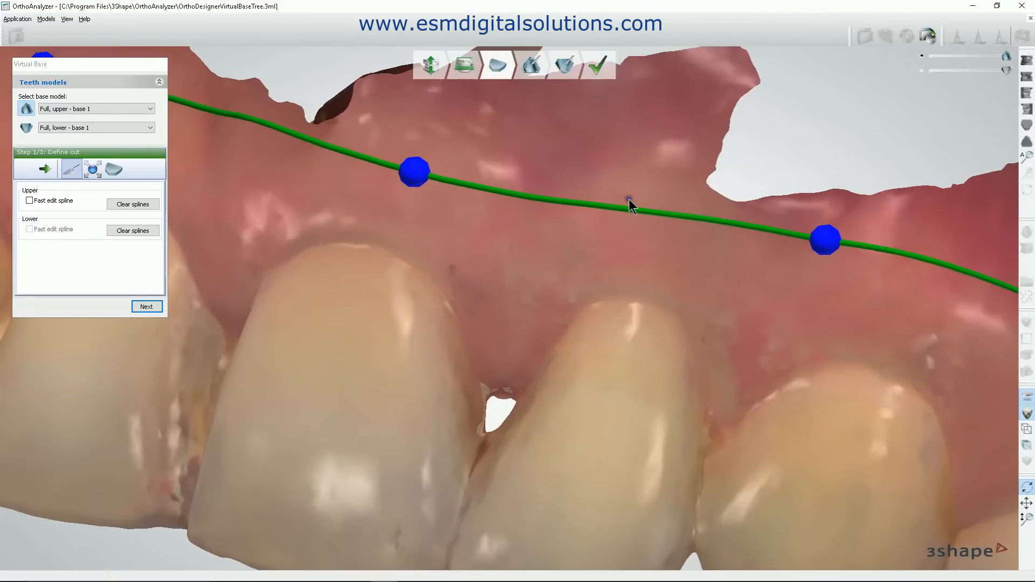
right_drag(627, 209, 617, 209)
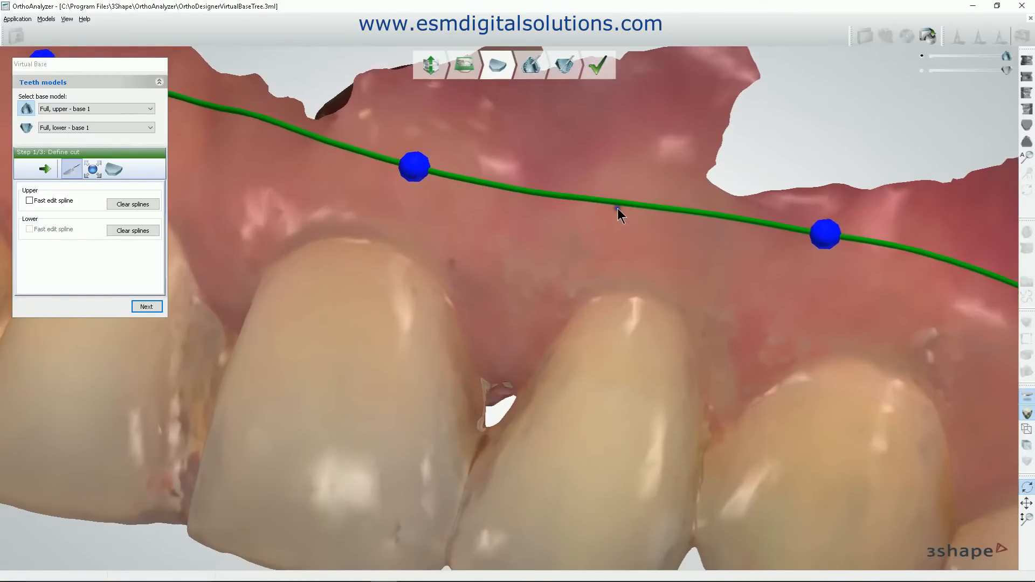
right_drag(554, 194, 554, 194)
scroll(615, 280, down, 10)
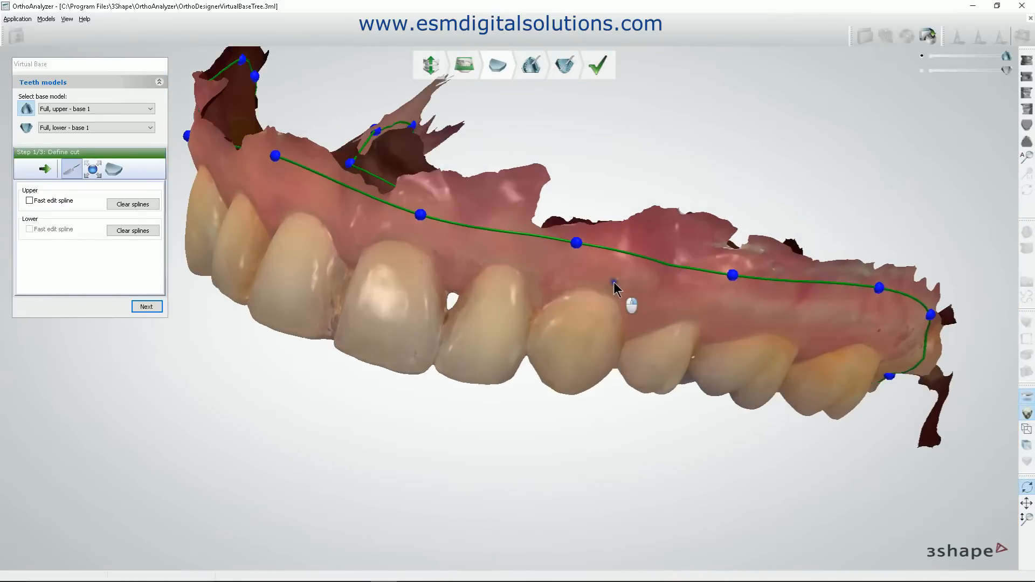
right_drag(613, 282, 613, 283)
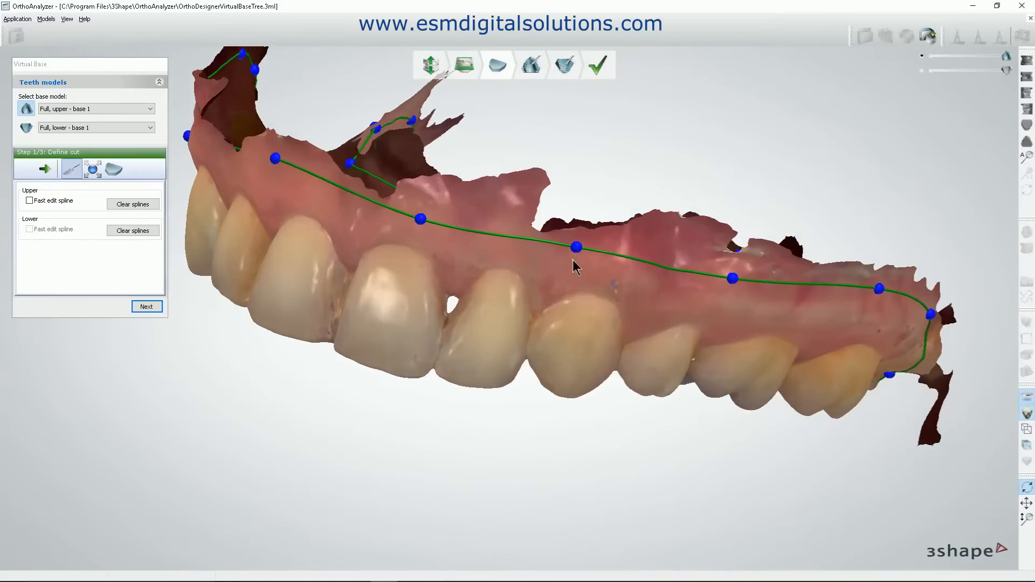
right_click(610, 254)
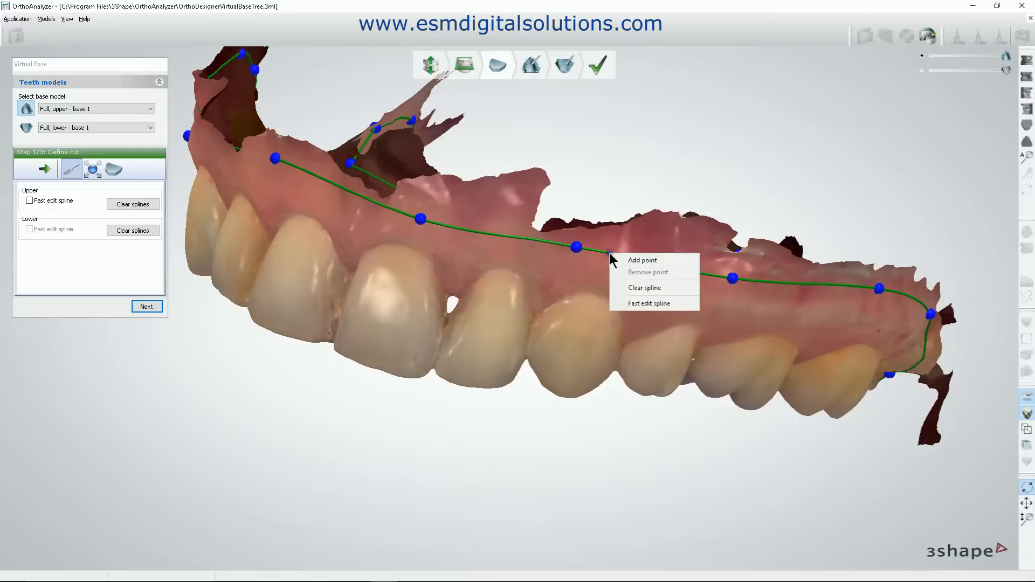
click(643, 260)
drag(607, 252, 650, 274)
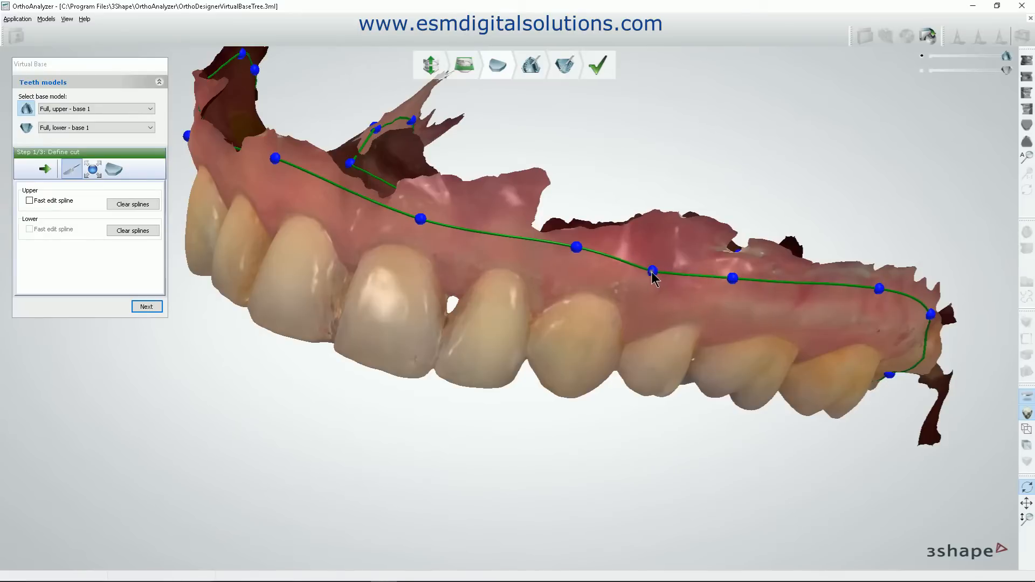
right_click(653, 276)
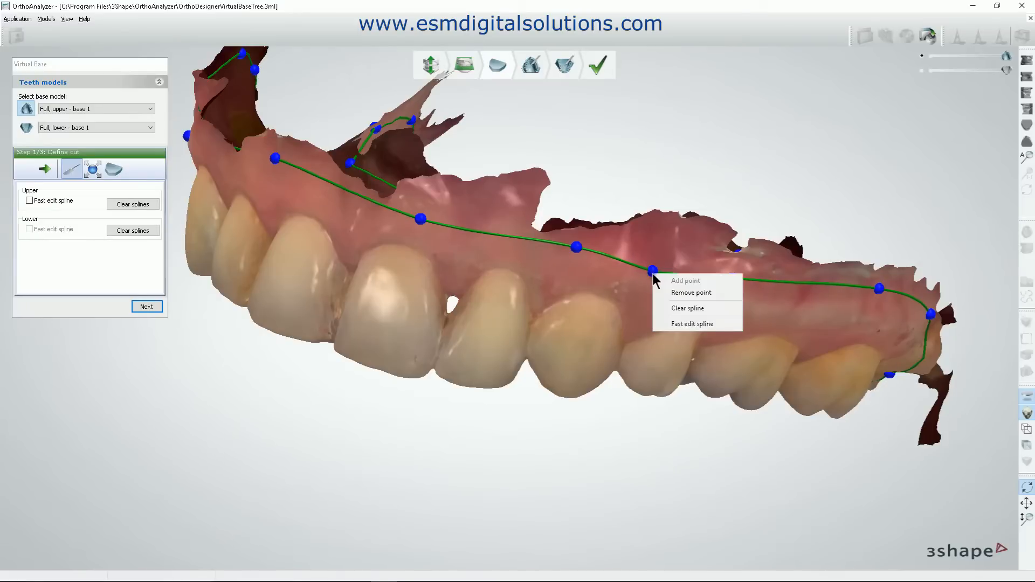
click(687, 291)
Check the upper cut spline around the whole arch and adjust its palatal point behind the patient's right canine along the scan edge.
right_drag(728, 378, 720, 282)
scroll(721, 281, down, 5)
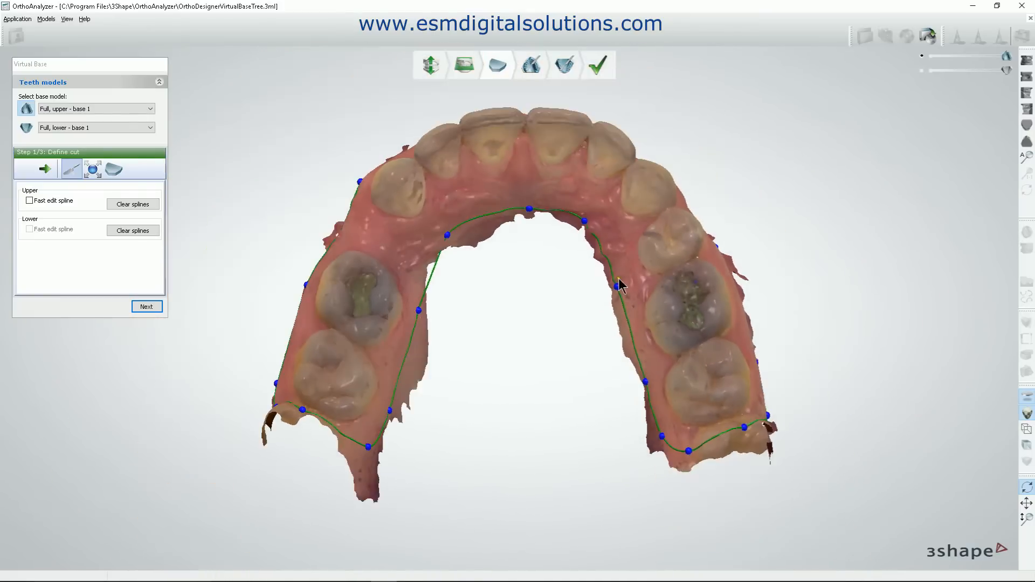
right_drag(565, 255, 624, 325)
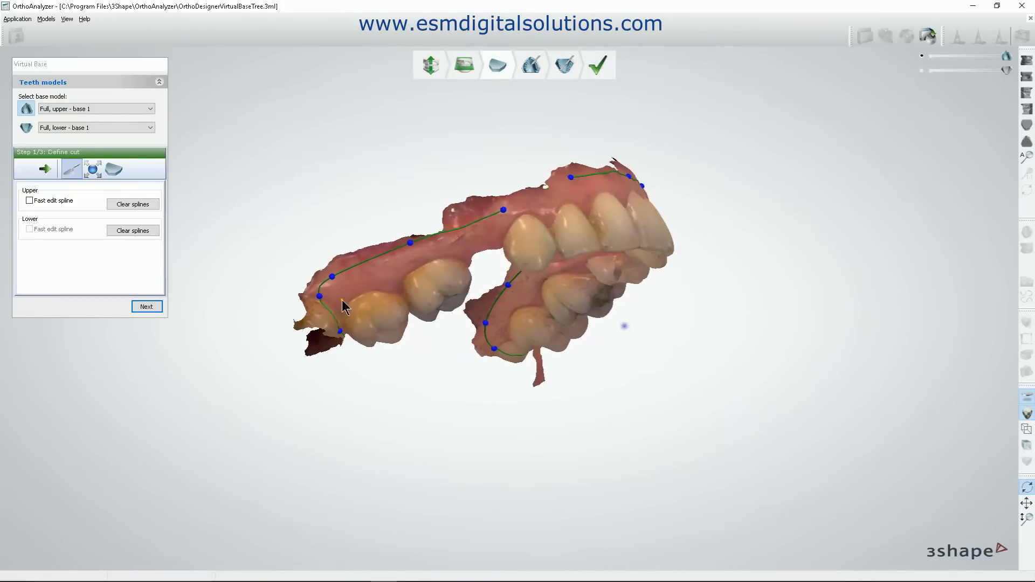
right_drag(364, 327, 327, 297)
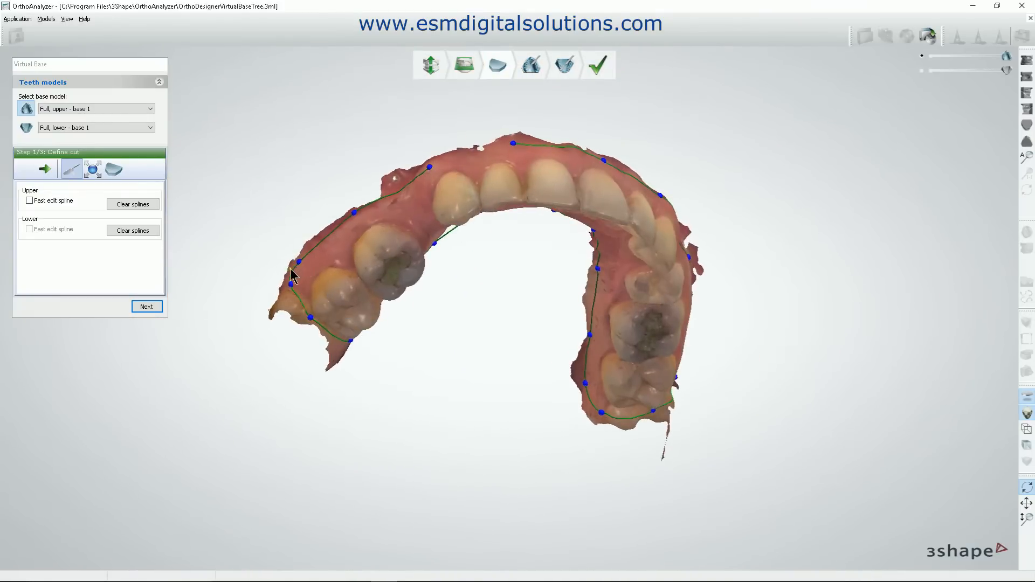
right_drag(364, 355, 360, 331)
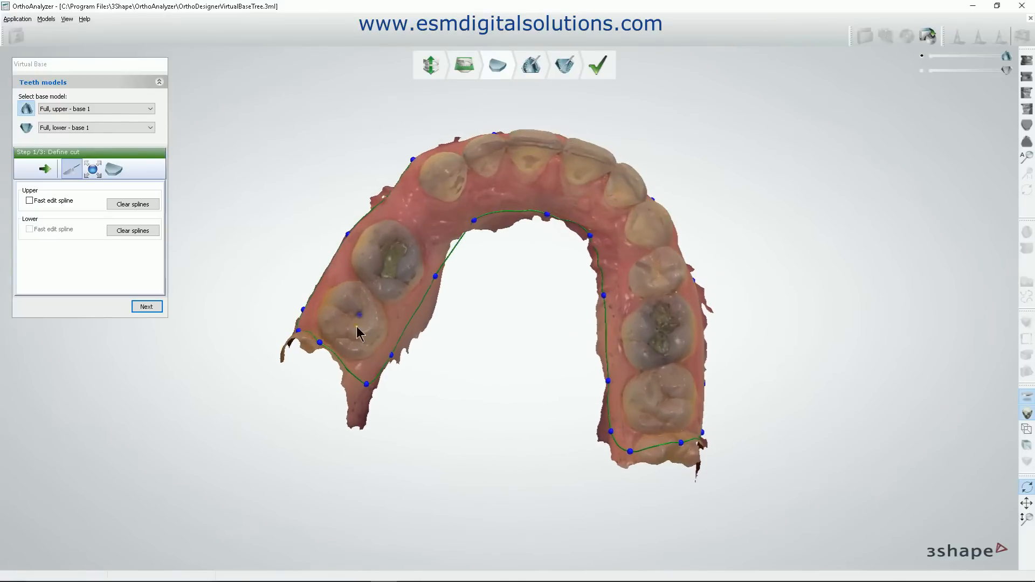
right_drag(299, 323, 337, 323)
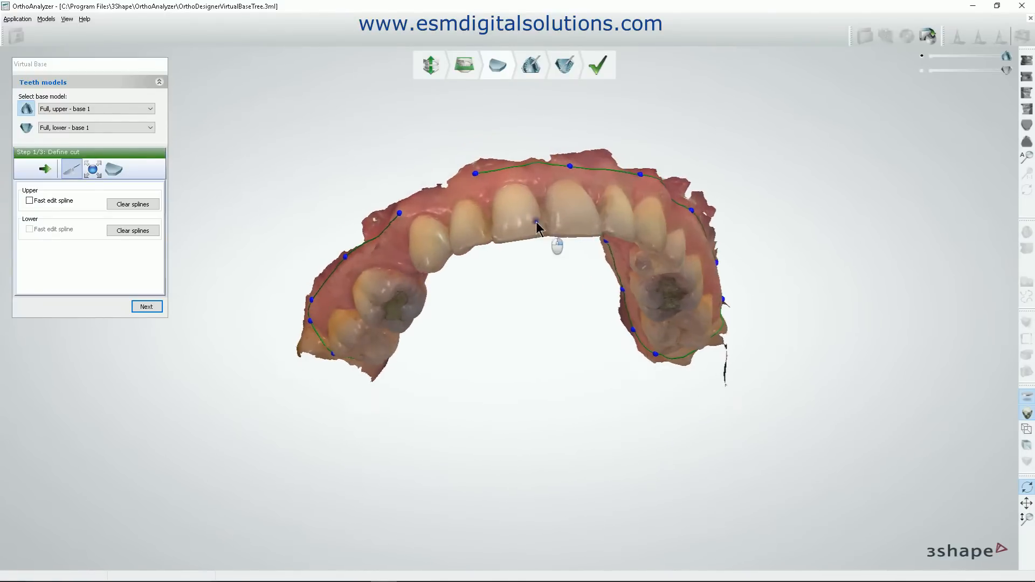
right_drag(556, 241, 460, 240)
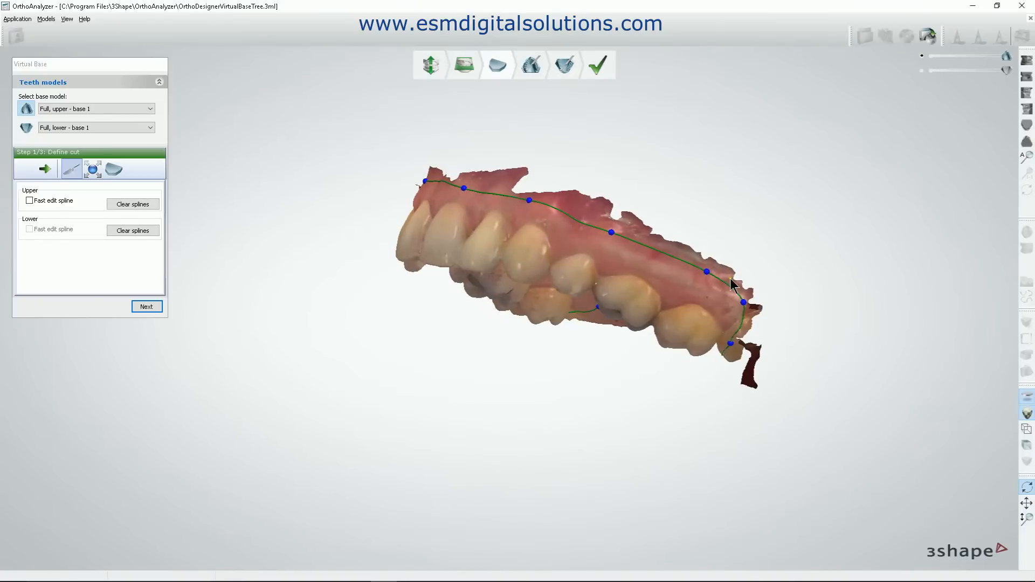
right_drag(539, 227, 520, 215)
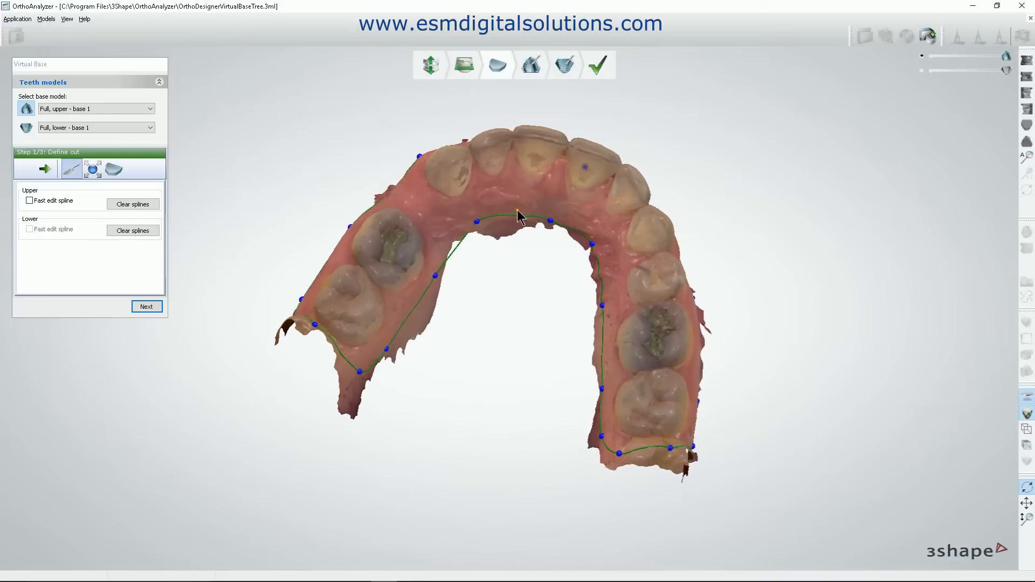
right_drag(464, 229, 560, 345)
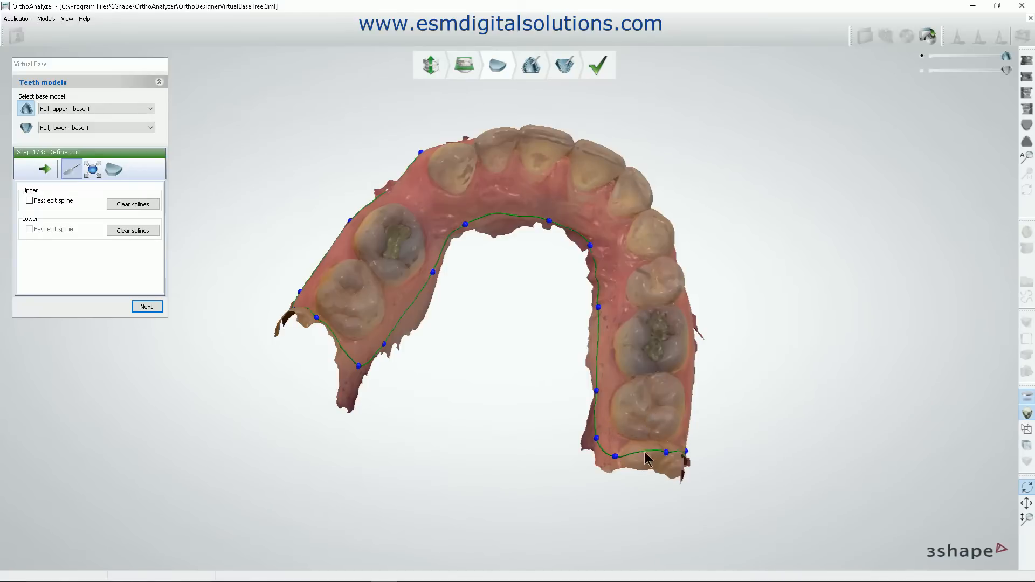
right_drag(598, 413, 415, 474)
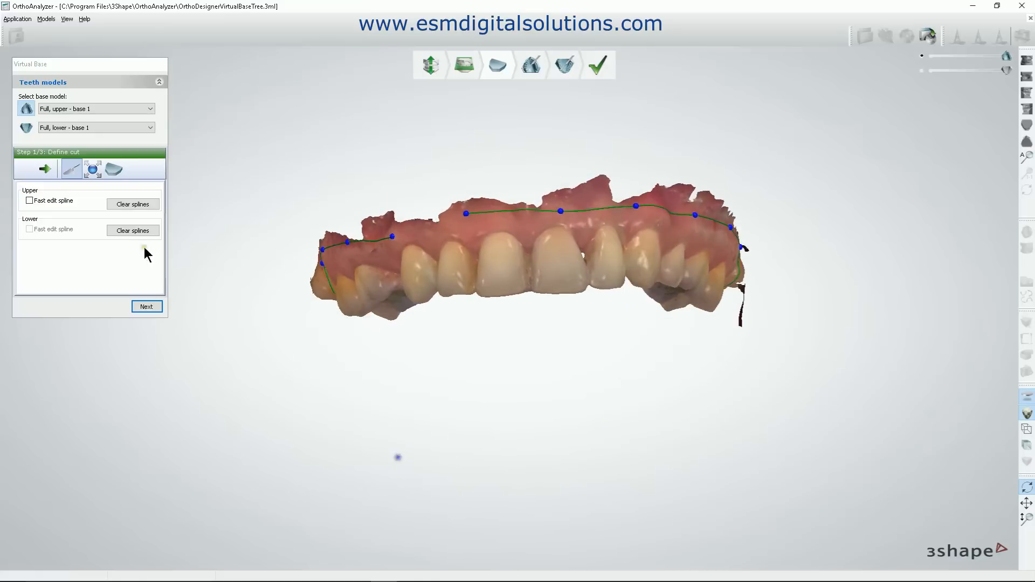
Switch from the upper to the lower scan for defining the cut spline.
click(24, 116)
click(25, 127)
right_drag(474, 232, 558, 303)
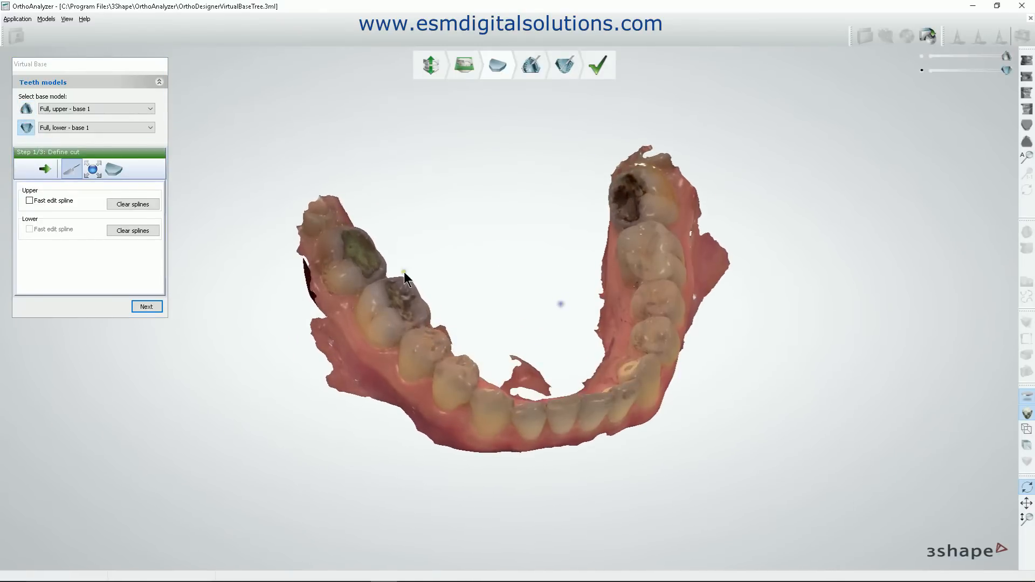
Draw the lower cut spline along the outer gingiva from the patient's right last molar, past the front teeth, to the left last molar.
click(322, 296)
click(438, 431)
right_drag(495, 434, 496, 394)
click(496, 394)
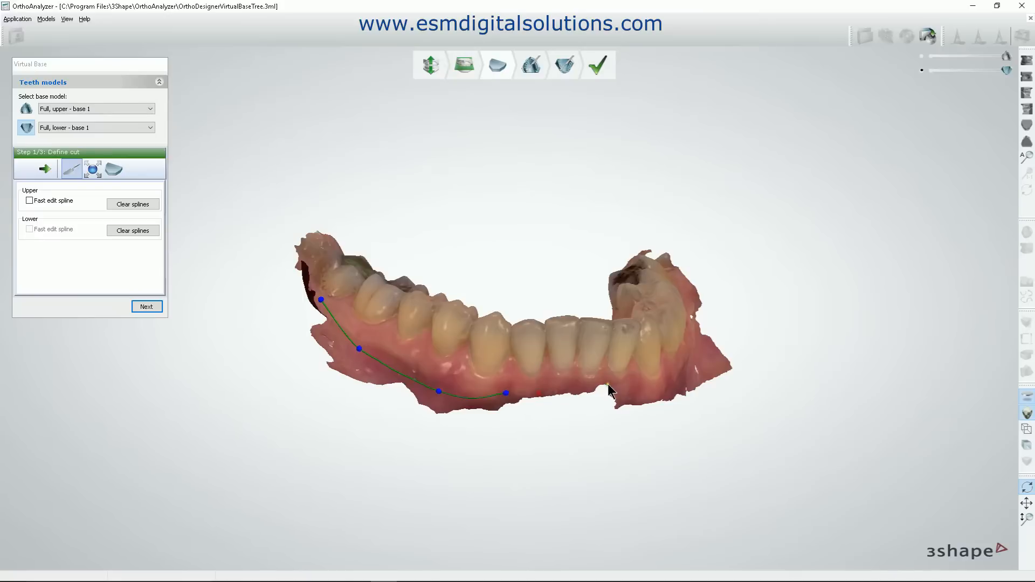
right_drag(587, 393, 636, 399)
click(636, 399)
click(726, 359)
right_drag(730, 361, 765, 282)
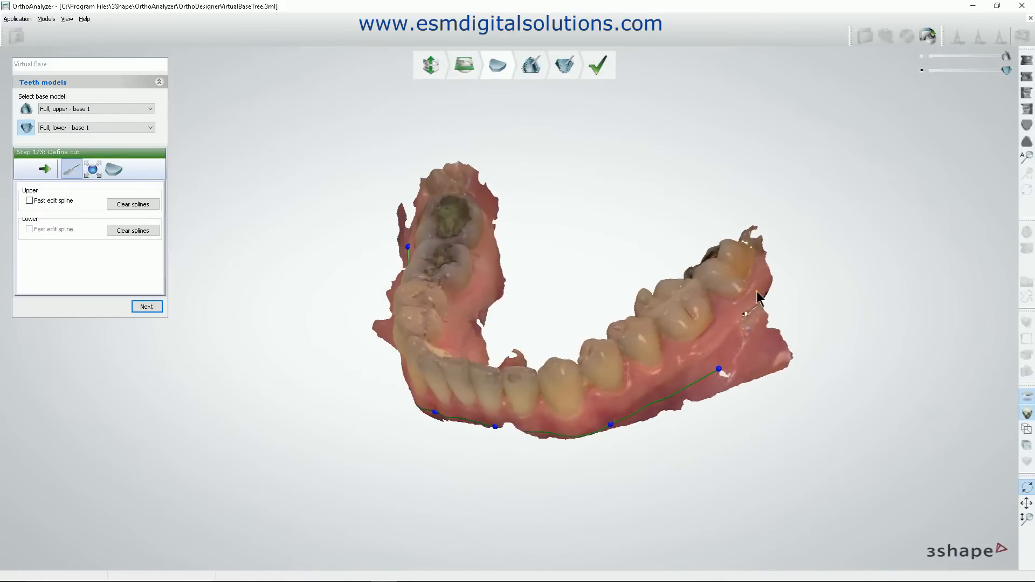
click(761, 286)
Continue the lower cut spline around the patient's left last molar and onto the lingual gingiva.
click(611, 372)
right_drag(628, 377, 680, 226)
click(718, 223)
click(679, 225)
click(603, 288)
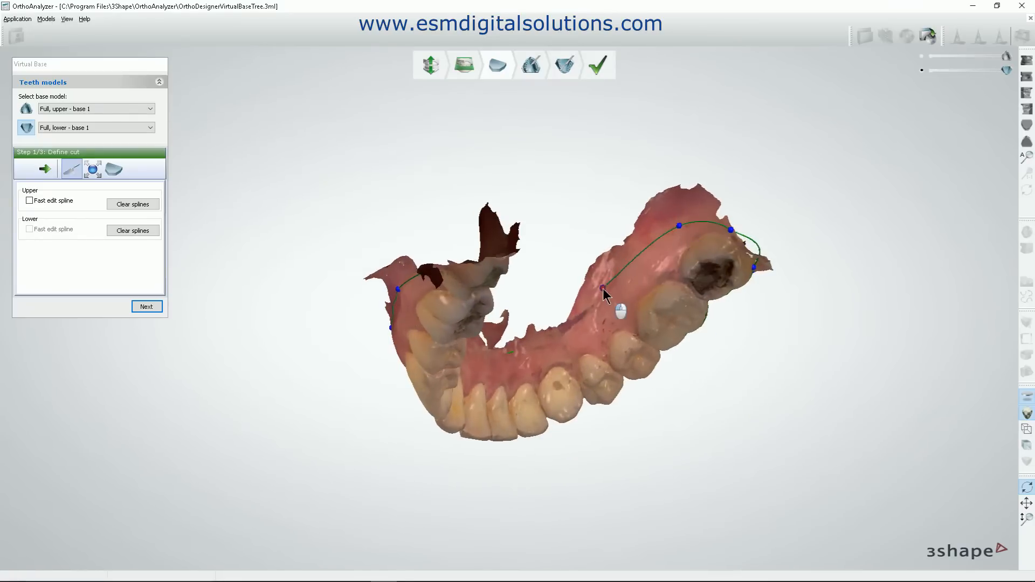
click(555, 348)
Extend the lower cut spline along the lingual gingiva, past the front teeth, to the patient's right molars.
right_drag(490, 372, 560, 387)
click(544, 371)
click(469, 307)
click(426, 238)
right_drag(476, 309, 456, 209)
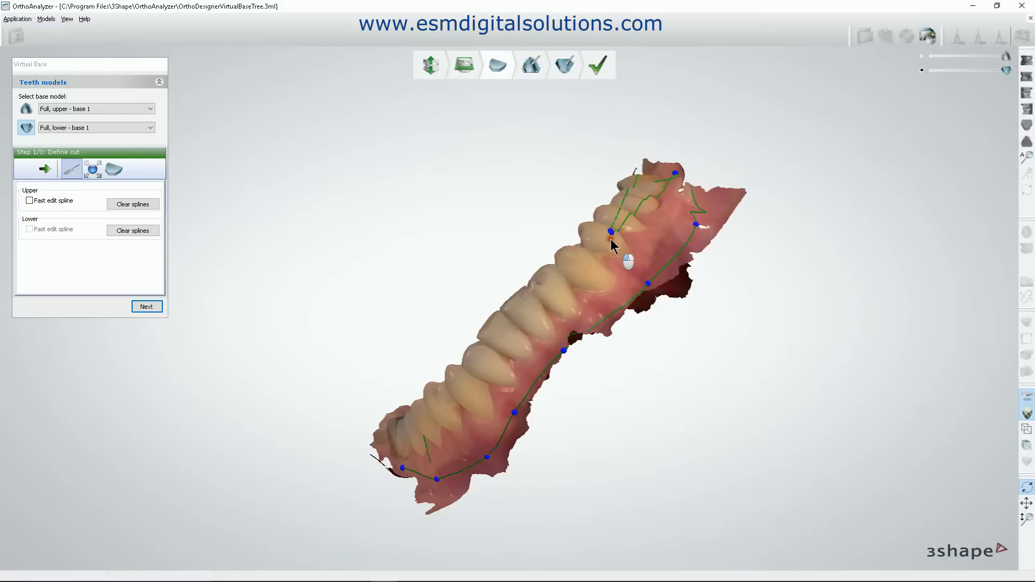
Run the lower cut spline behind the patient's right last molar and close it at its starting point.
right_drag(610, 237, 671, 260)
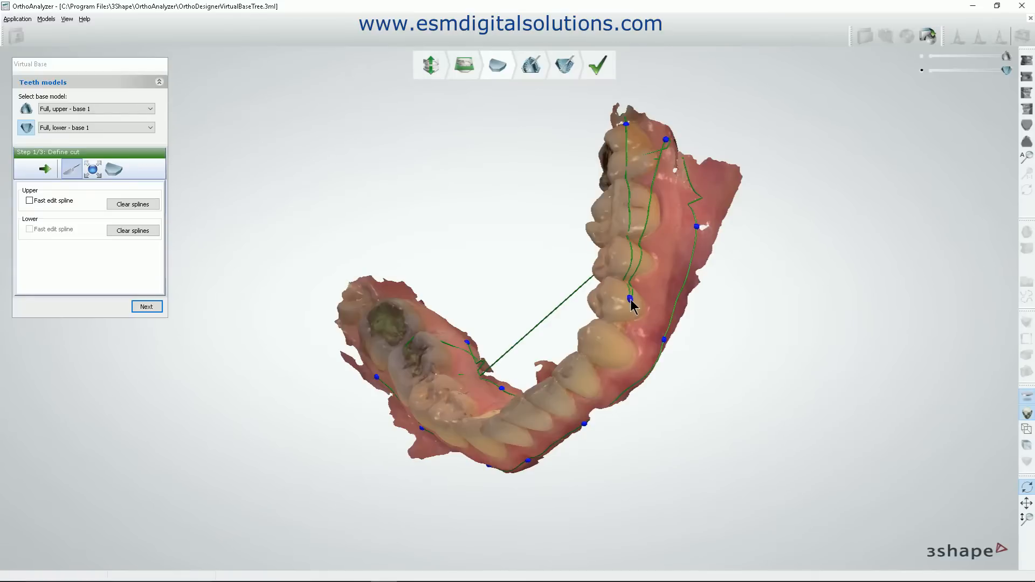
right_drag(637, 338, 423, 268)
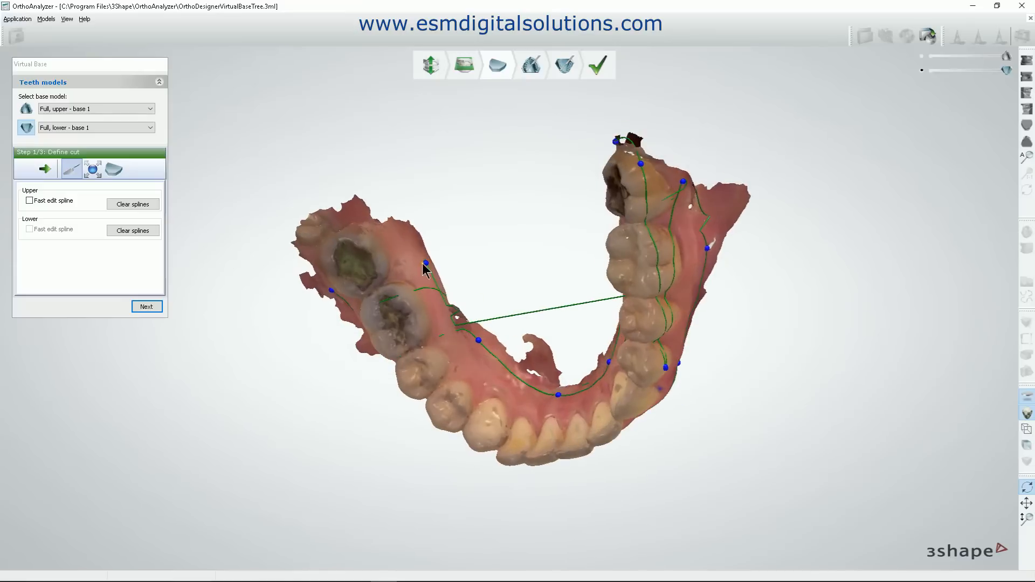
click(391, 225)
click(343, 219)
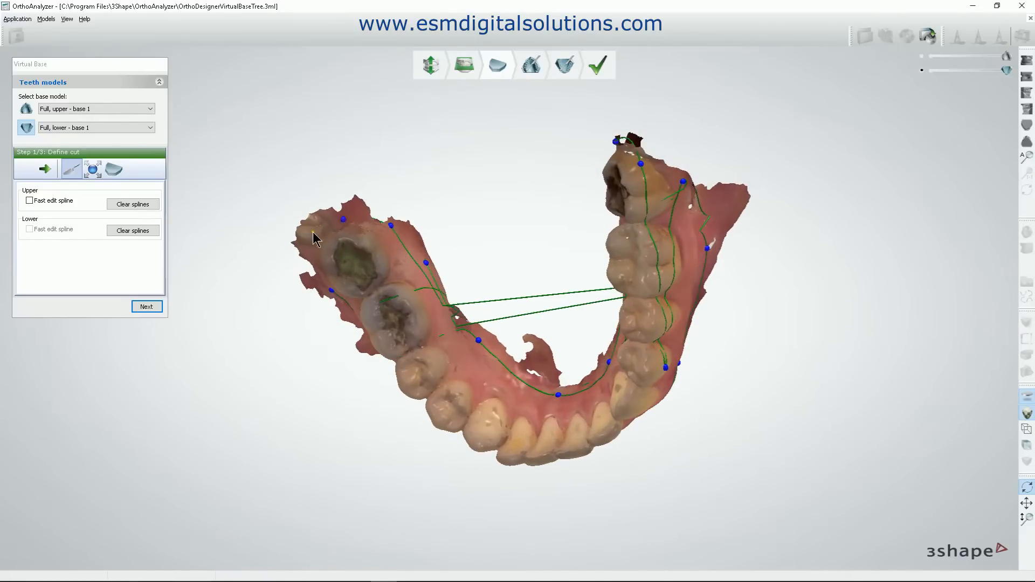
right_drag(363, 257, 391, 221)
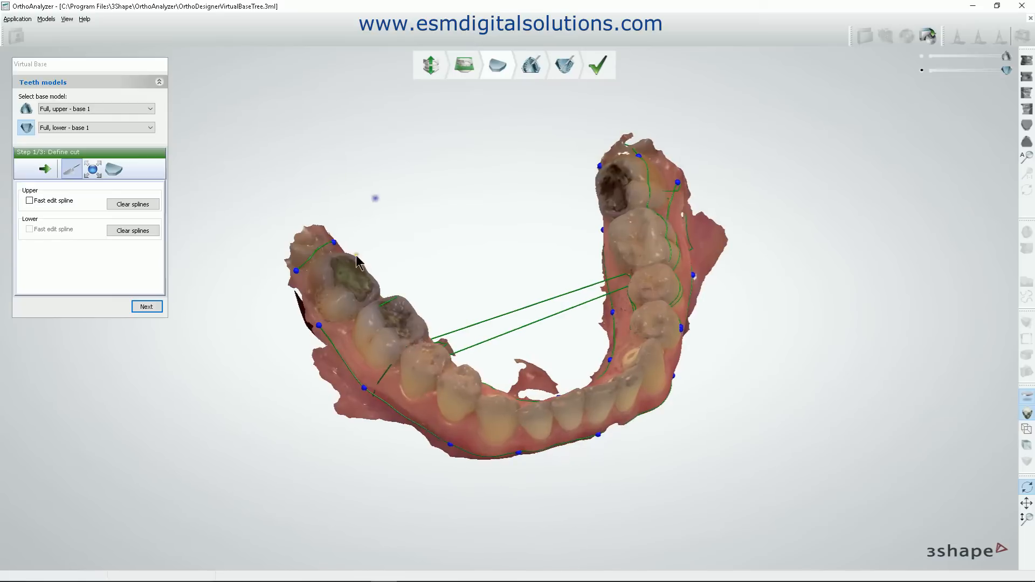
click(319, 329)
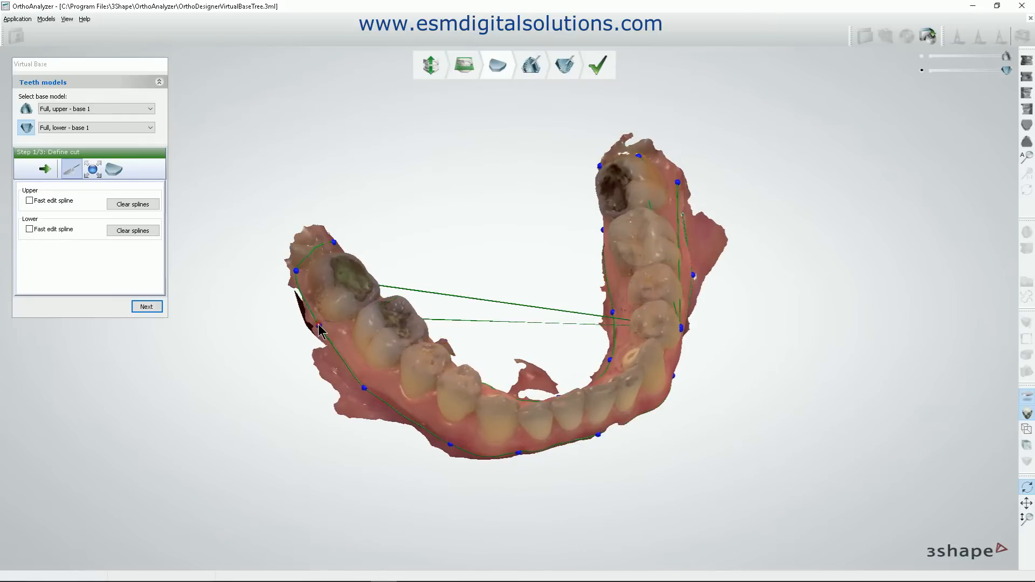
Move a stray lower spline point from the left premolar to the lingual gingiva beside the patient's right molars.
right_drag(319, 330, 595, 404)
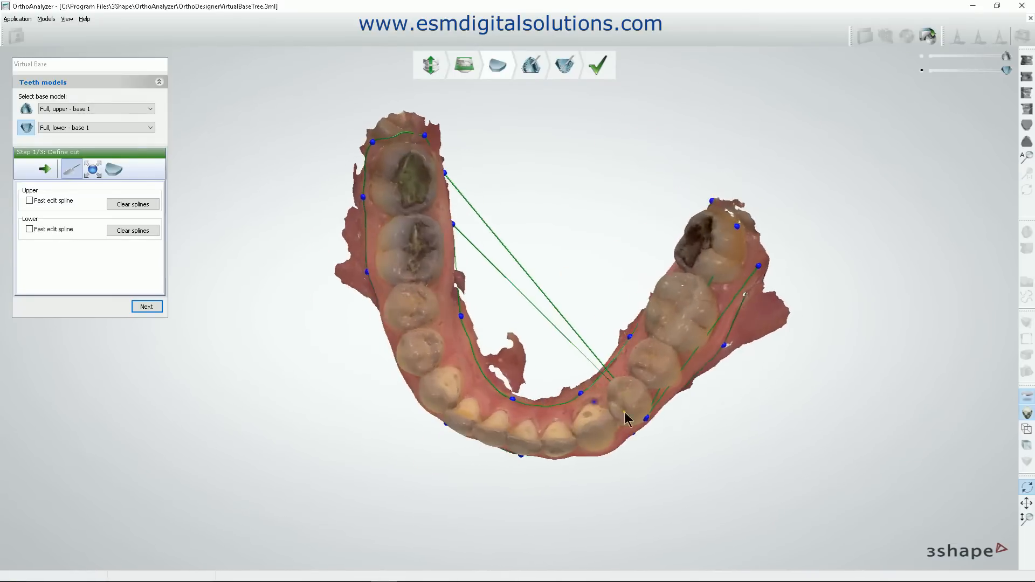
drag(646, 419, 448, 205)
right_drag(538, 224, 483, 230)
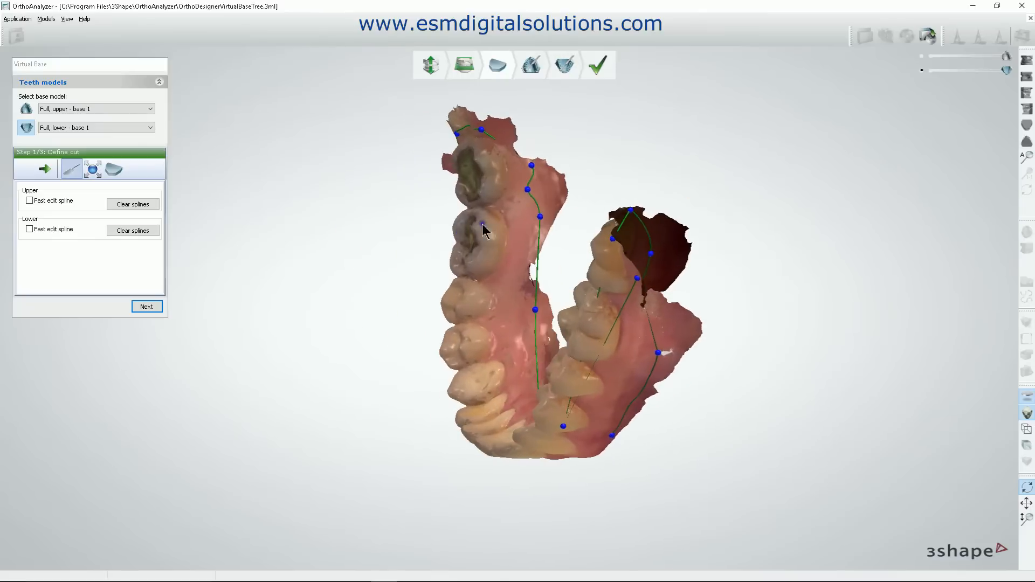
mouse_move(528, 191)
mouse_down()
mouse_move(546, 200)
mouse_move(541, 189)
mouse_up()
Move the remaining stray point from the left premolar to behind the patient's left last molar and check the lower cut spline.
right_drag(559, 254, 622, 242)
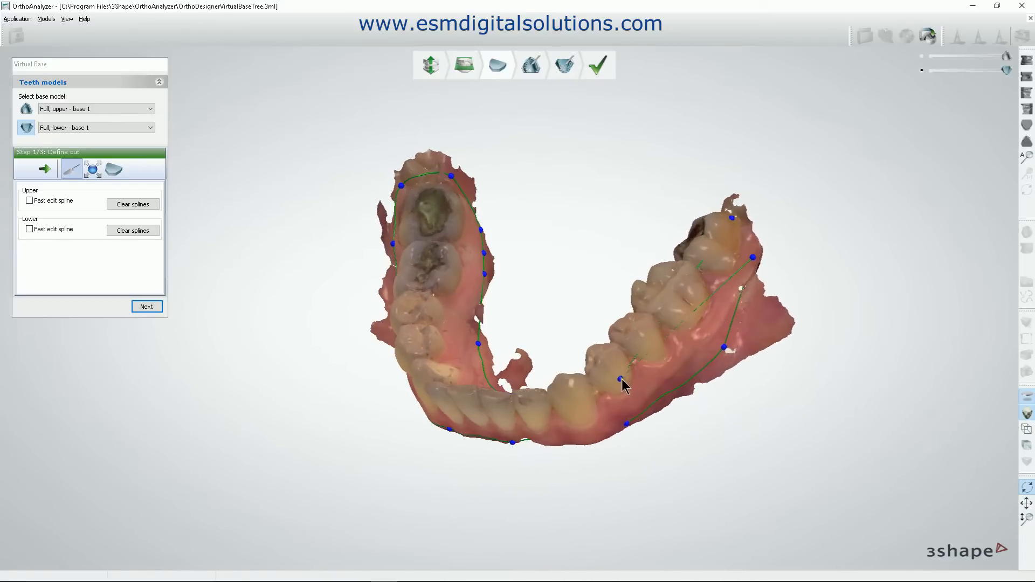
drag(621, 382, 743, 237)
right_drag(807, 242, 833, 283)
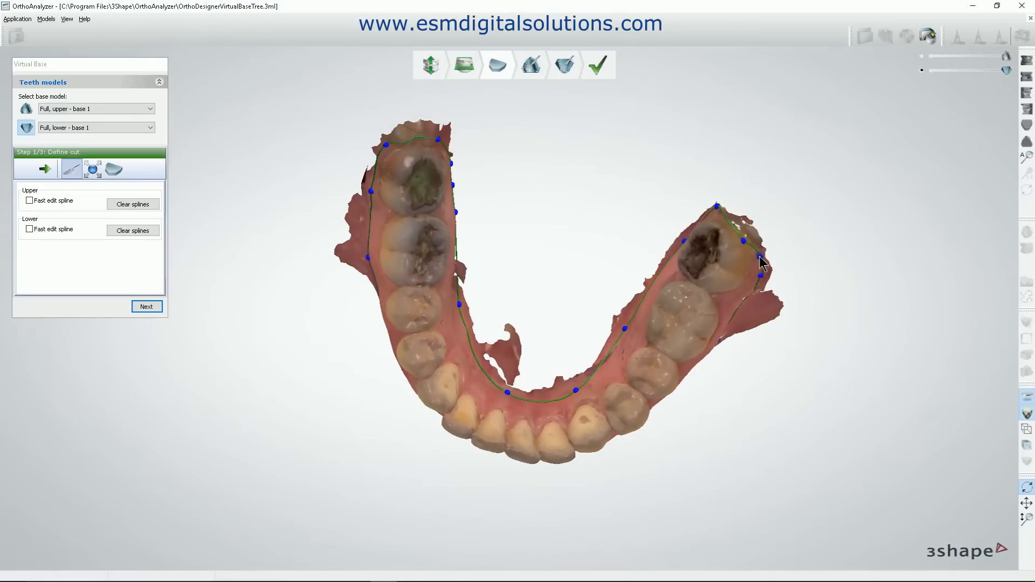
right_drag(764, 264, 737, 367)
right_drag(551, 365, 524, 389)
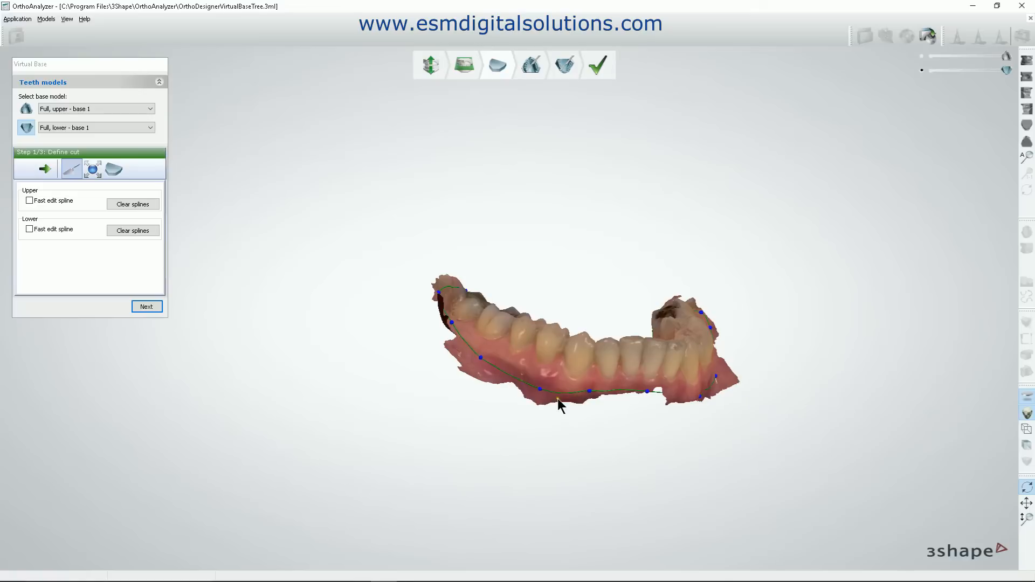
right_drag(658, 397, 605, 412)
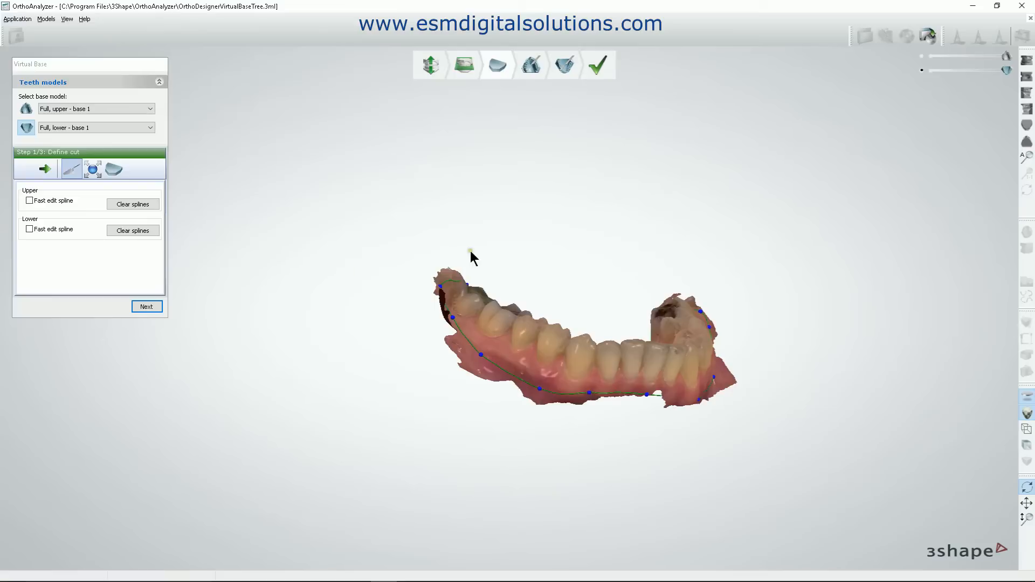
right_drag(690, 257, 404, 301)
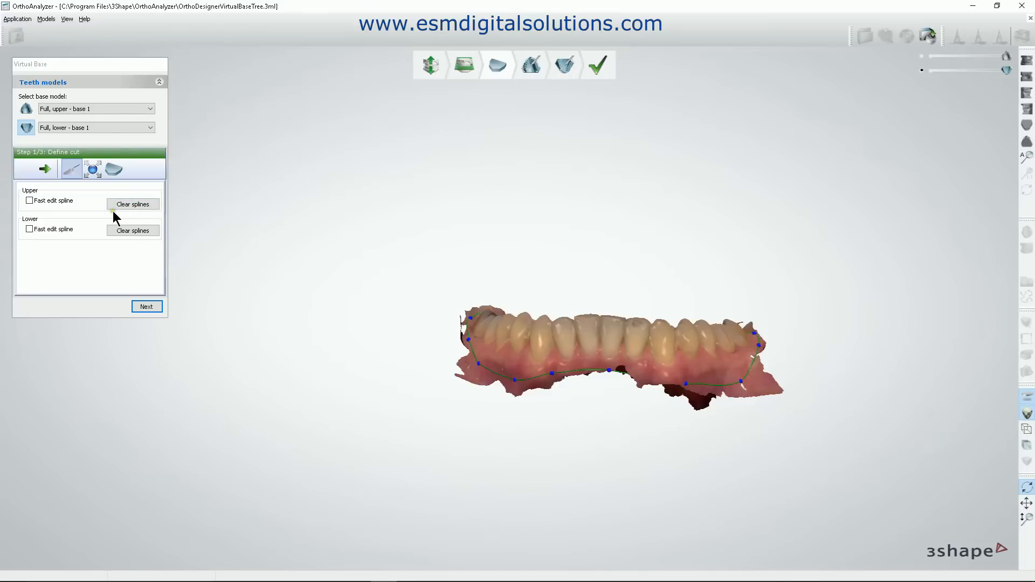
Clear the lower cut spline.
click(136, 230)
right_drag(221, 238, 455, 266)
scroll(457, 273, up, 5)
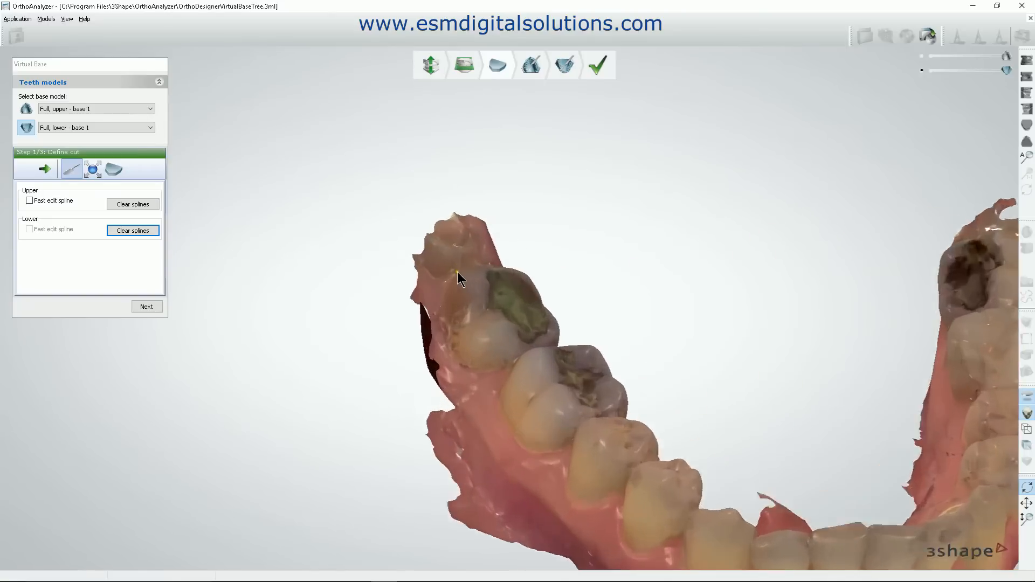
scroll(431, 313, down, 2)
middle_drag(459, 372, 350, 210)
right_drag(349, 208, 340, 199)
click(322, 188)
click(325, 221)
click(367, 302)
click(446, 404)
click(545, 474)
click(682, 479)
right_drag(696, 466, 694, 442)
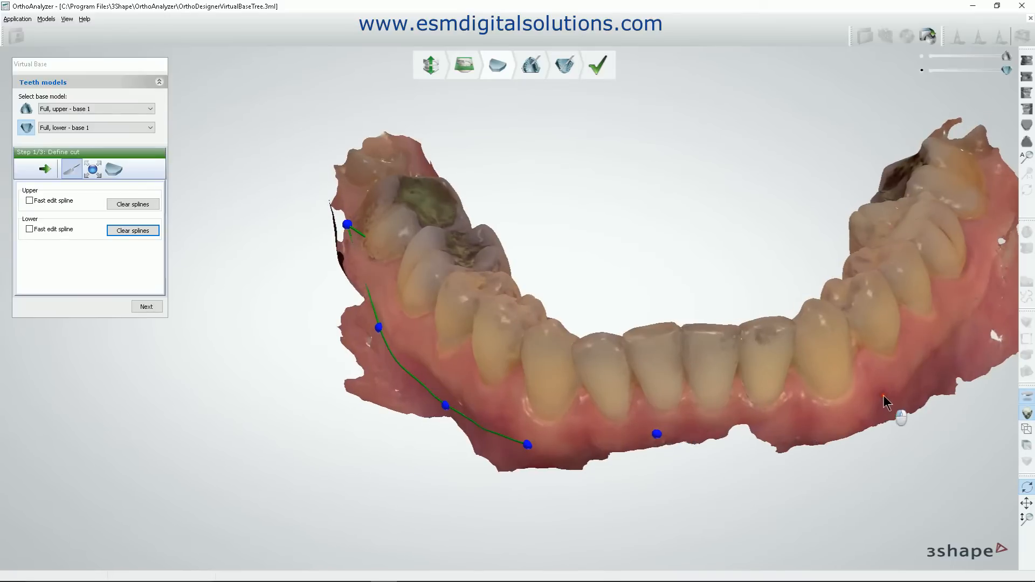
right_drag(873, 392, 654, 481)
drag(660, 479, 496, 324)
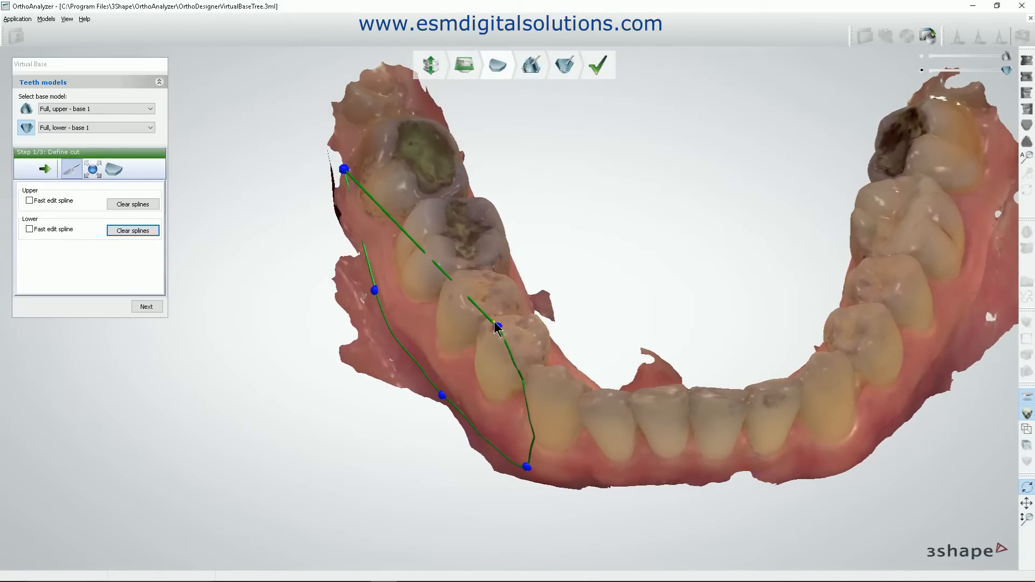
click(345, 171)
click(131, 232)
click(352, 187)
click(383, 307)
click(490, 450)
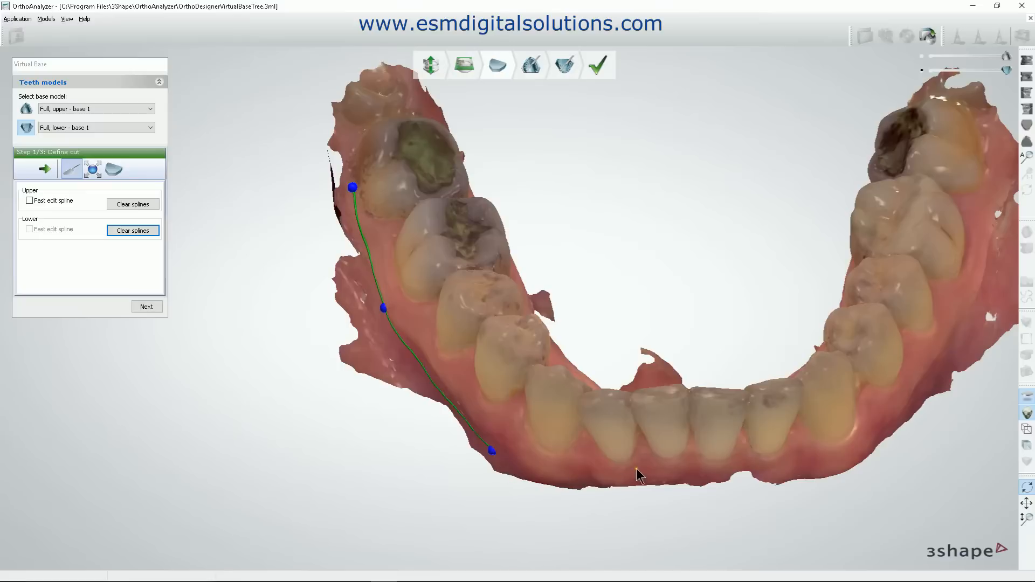
click(625, 426)
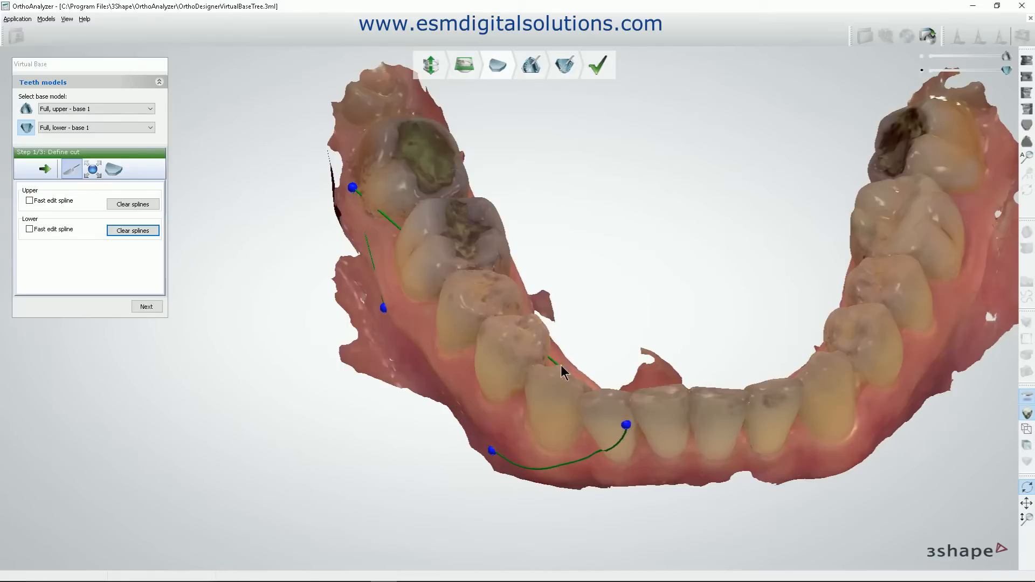
click(139, 232)
Run the lower cut spline along the outer gingiva from the patient's right last molar, past the incisors, to the left molar region.
click(350, 184)
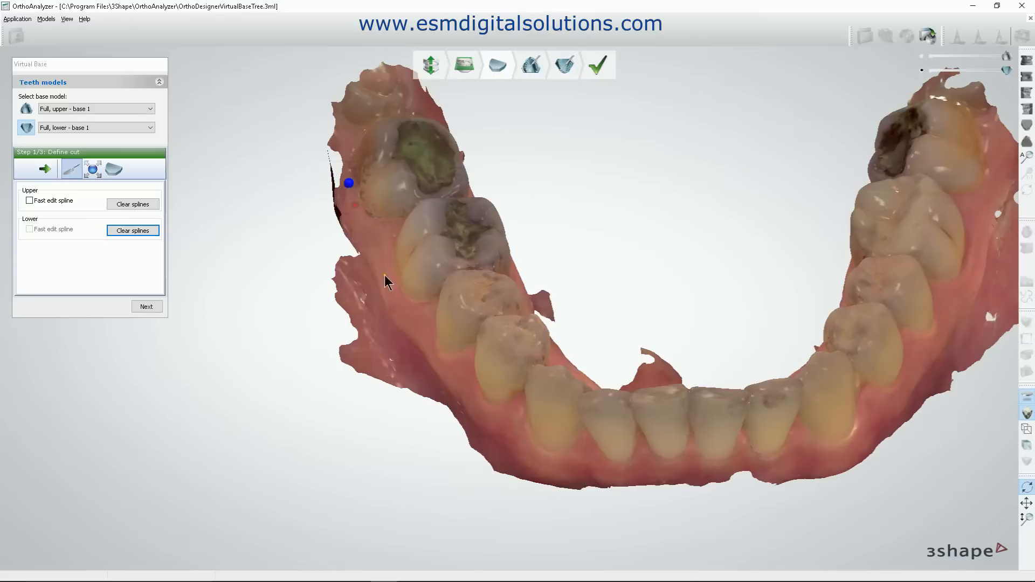
click(379, 307)
click(487, 445)
click(584, 479)
click(845, 464)
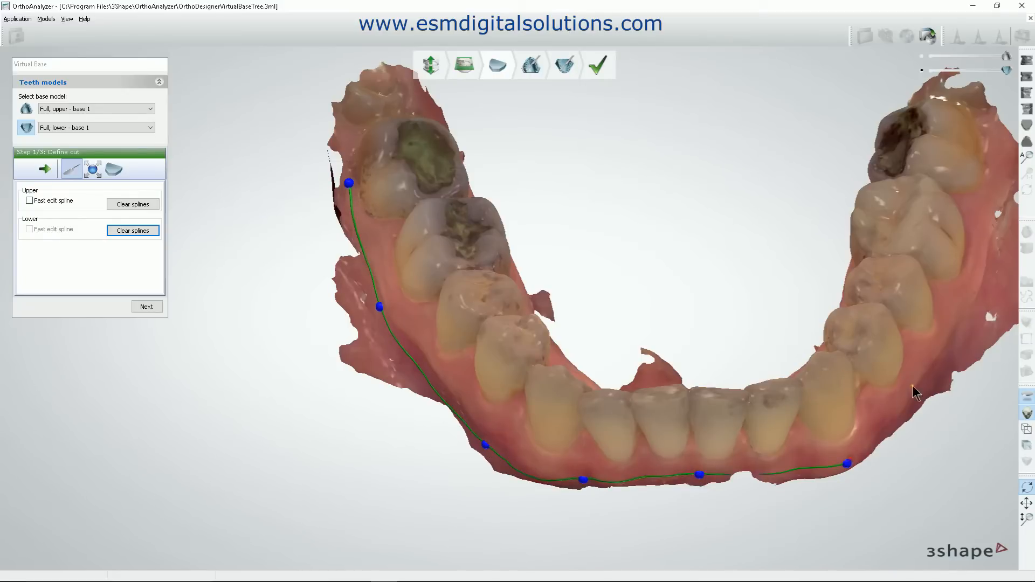
click(938, 367)
Continue the lower cut spline around the buccal and rear sides of the patient's left last molar.
middle_drag(899, 342, 630, 439)
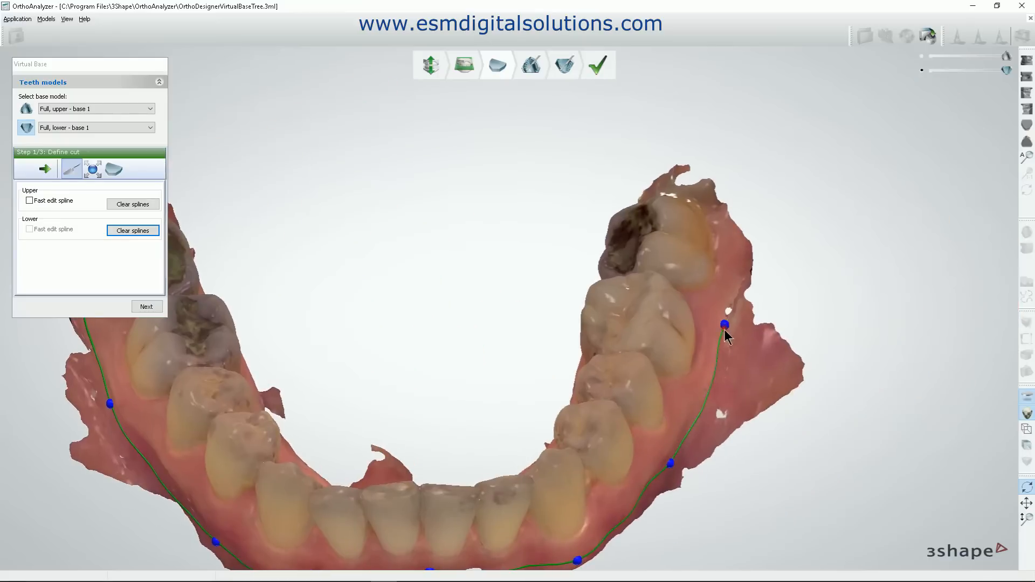
click(736, 225)
right_drag(703, 207, 729, 227)
click(556, 147)
right_drag(557, 153, 374, 185)
Run the lower cut spline along the lingual gingiva from the patient's left molars, behind the incisors, to the right molars.
click(396, 331)
click(452, 414)
right_drag(451, 414, 587, 256)
click(588, 243)
click(460, 206)
click(360, 161)
click(277, 72)
Close the lower cut spline behind the patient's right last molar and proceed to fitting the virtual base.
right_drag(277, 71, 432, 350)
click(367, 263)
click(297, 291)
mouse_move(297, 291)
right_down()
mouse_move(300, 333)
mouse_move(287, 275)
right_up()
click(277, 298)
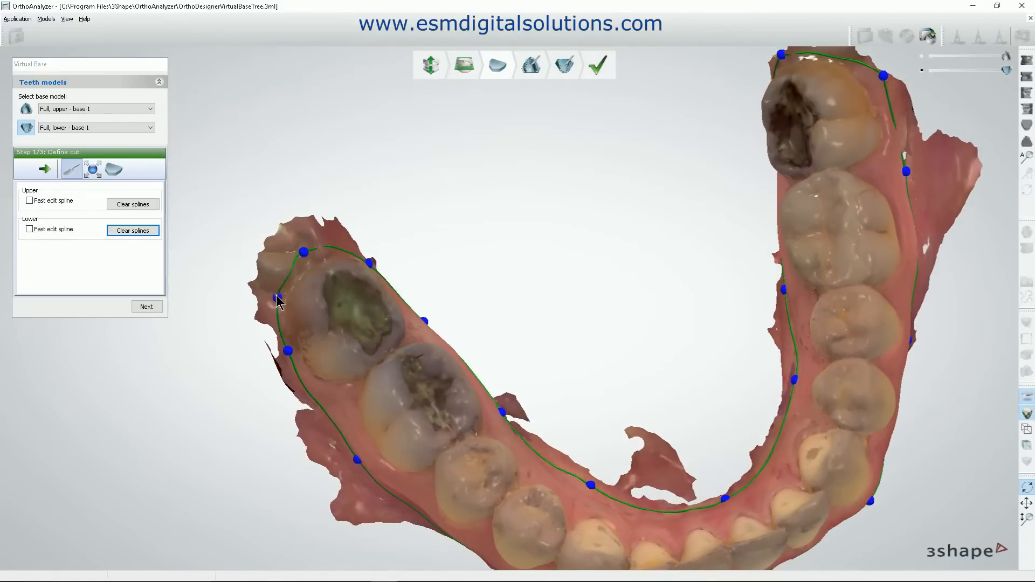
right_drag(547, 400, 655, 414)
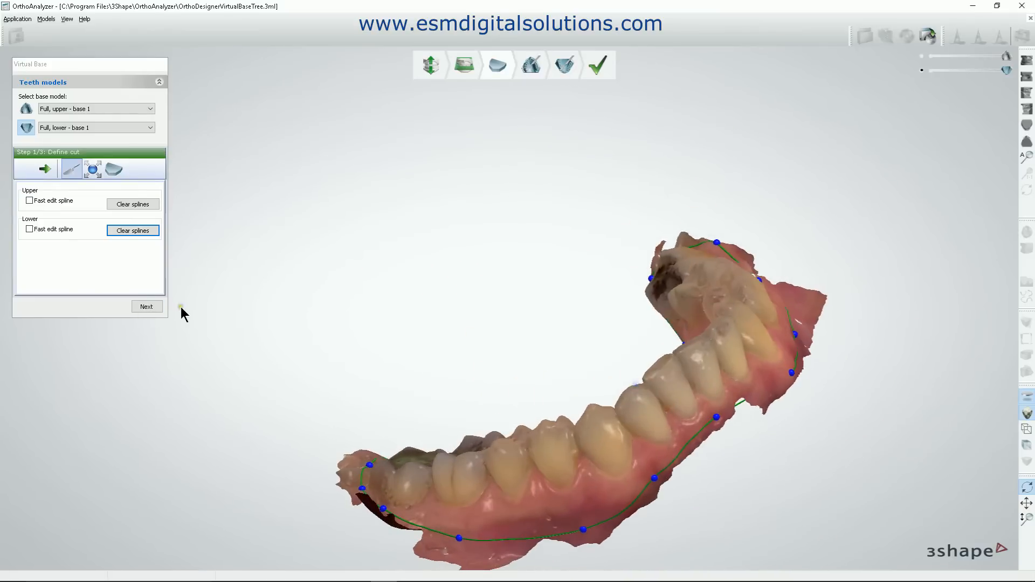
click(155, 308)
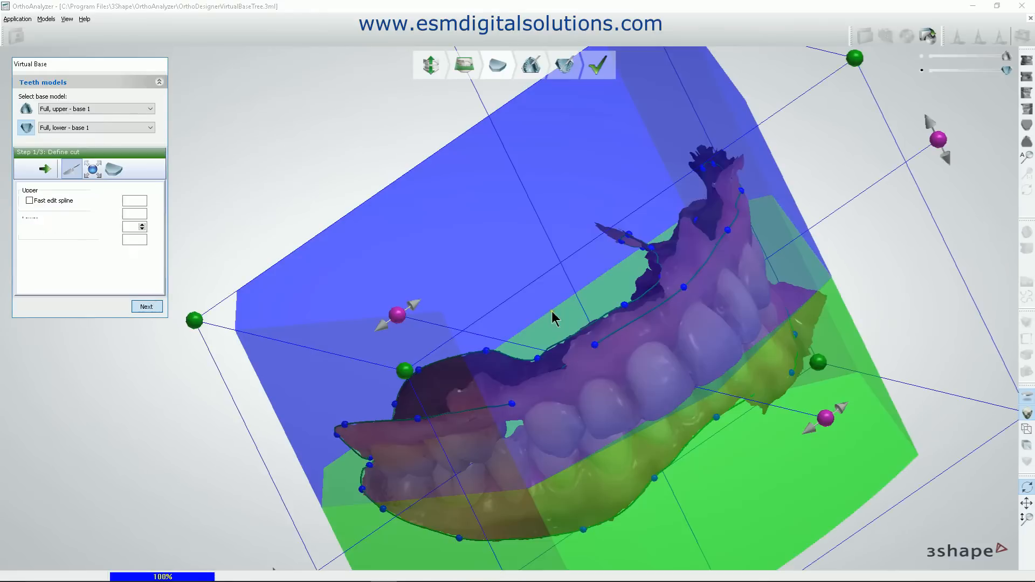
Examine the fit of the virtual base around both arches from the front, the side and the occlusal direction.
right_drag(673, 318, 722, 294)
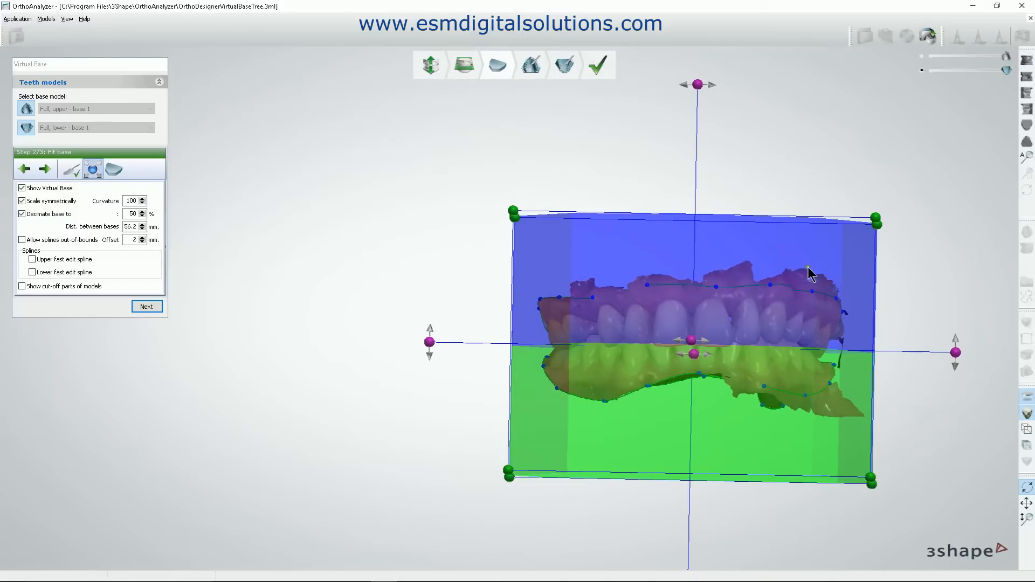
scroll(811, 267, down, 2)
right_drag(791, 255, 780, 295)
scroll(779, 297, down, 2)
middle_drag(778, 297, 556, 310)
scroll(557, 309, up, 2)
scroll(556, 309, up, 4)
mouse_move(674, 319)
mouse_down()
mouse_move(713, 310)
mouse_move(668, 325)
mouse_move(679, 327)
mouse_up()
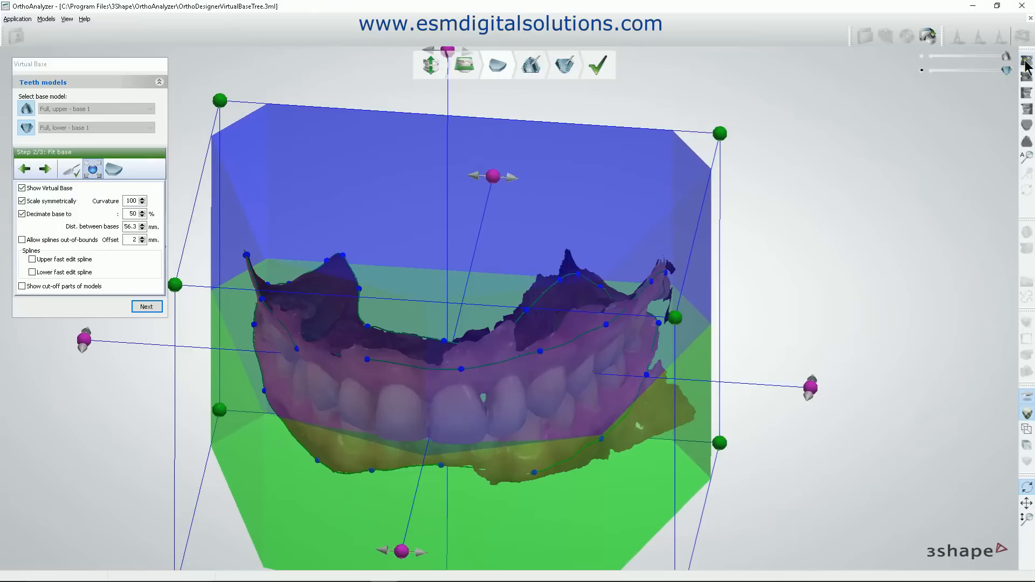
scroll(846, 240, down, 4)
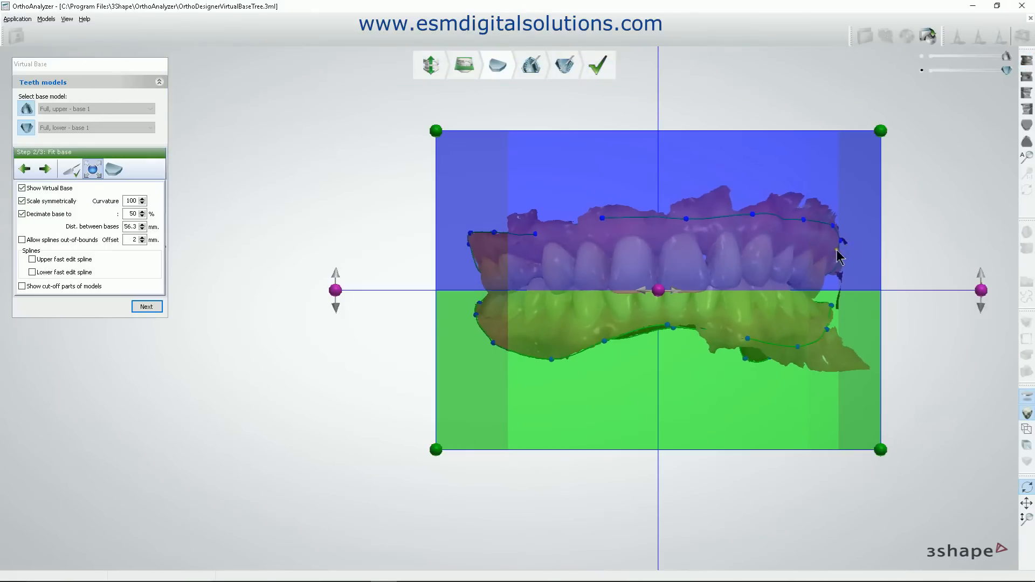
middle_drag(842, 248, 792, 257)
mouse_move(896, 302)
mouse_down()
mouse_move(894, 317)
mouse_move(896, 302)
mouse_up()
right_drag(872, 315, 936, 331)
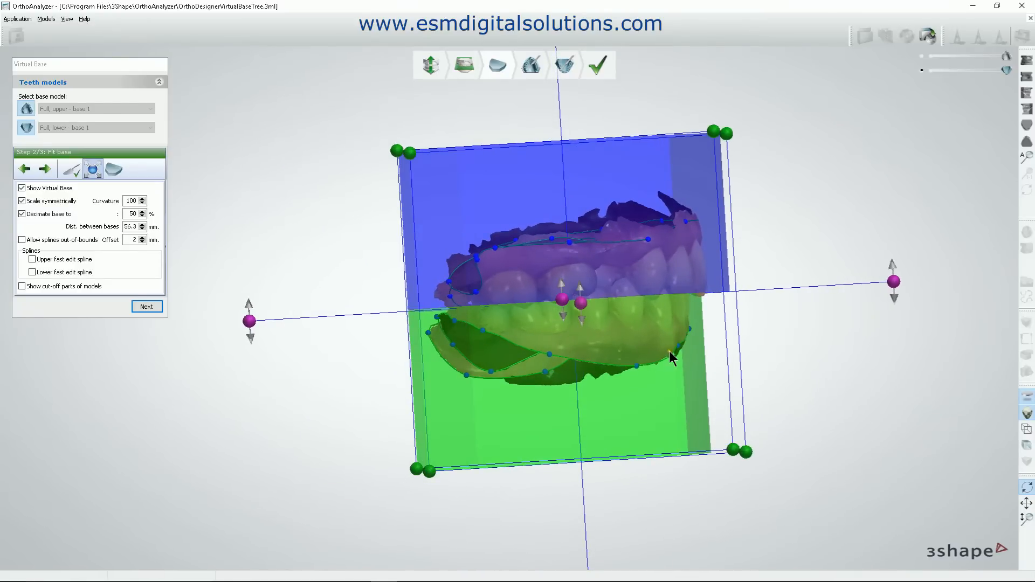
right_drag(690, 240, 606, 349)
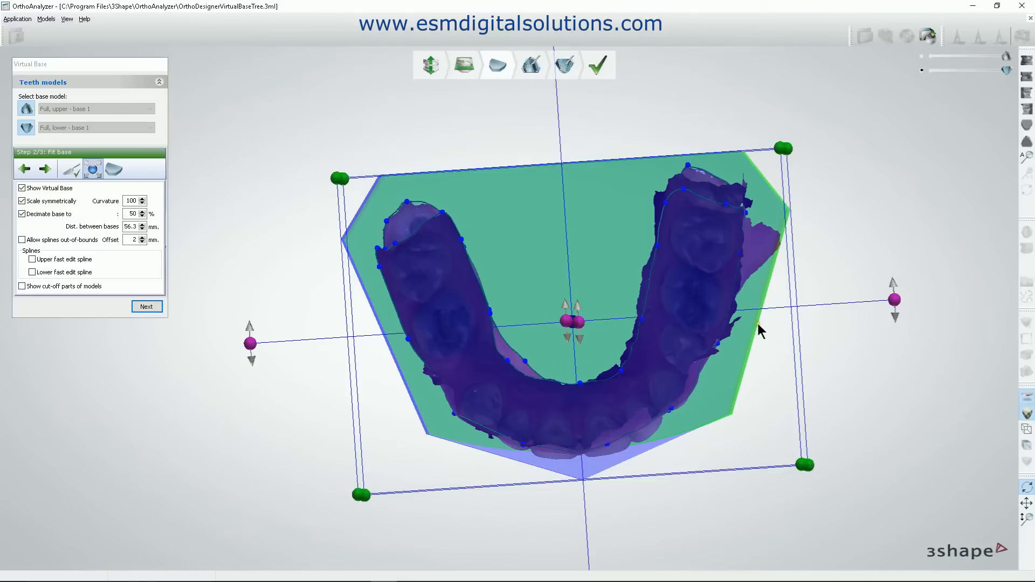
click(1026, 61)
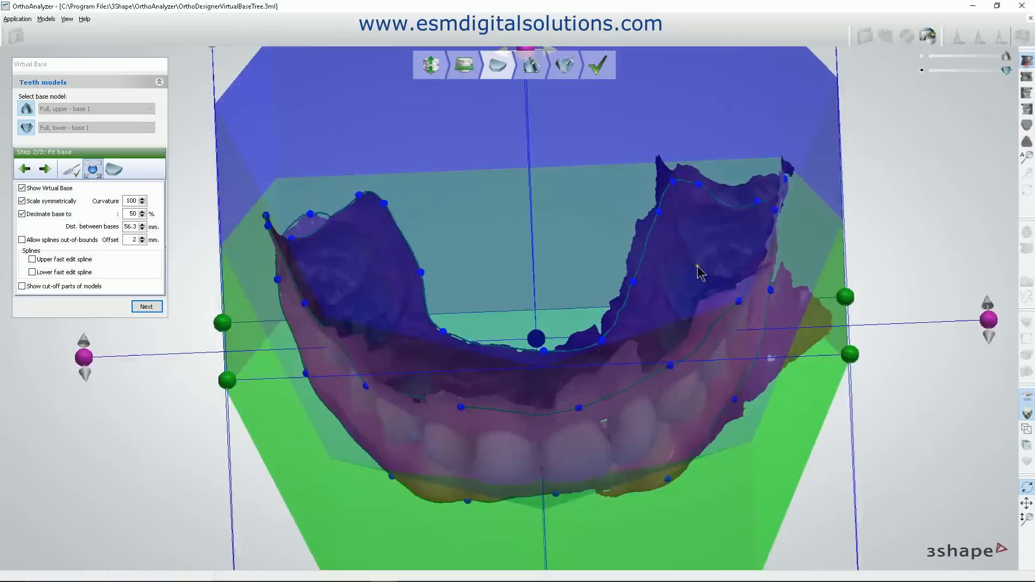
scroll(721, 195, down, 5)
scroll(719, 194, down, 2)
middle_drag(707, 273, 655, 323)
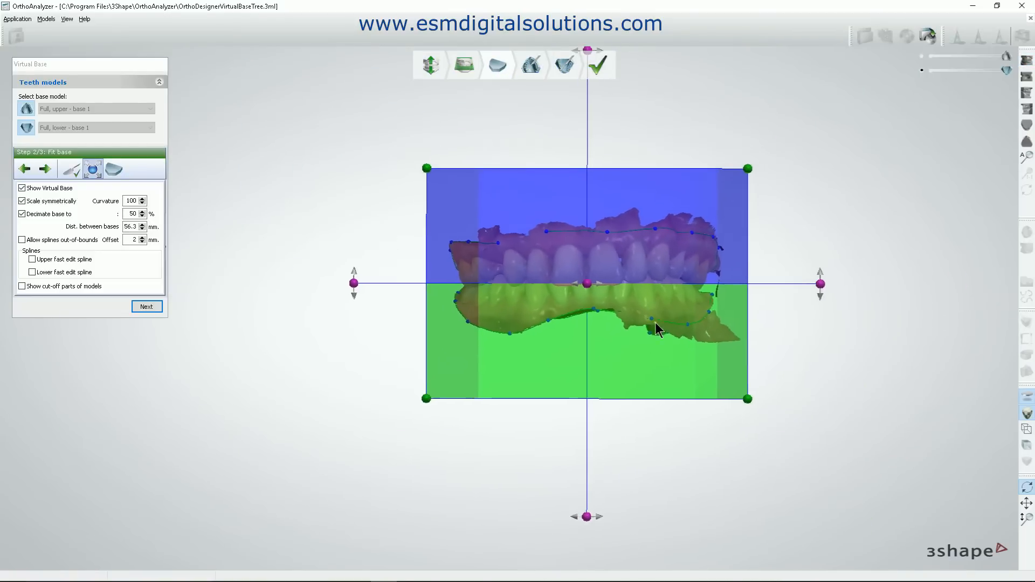
Shift the virtual base slightly toward the patient's left in the frontal view.
mouse_move(635, 373)
middle_down()
mouse_move(650, 371)
mouse_move(637, 373)
middle_up()
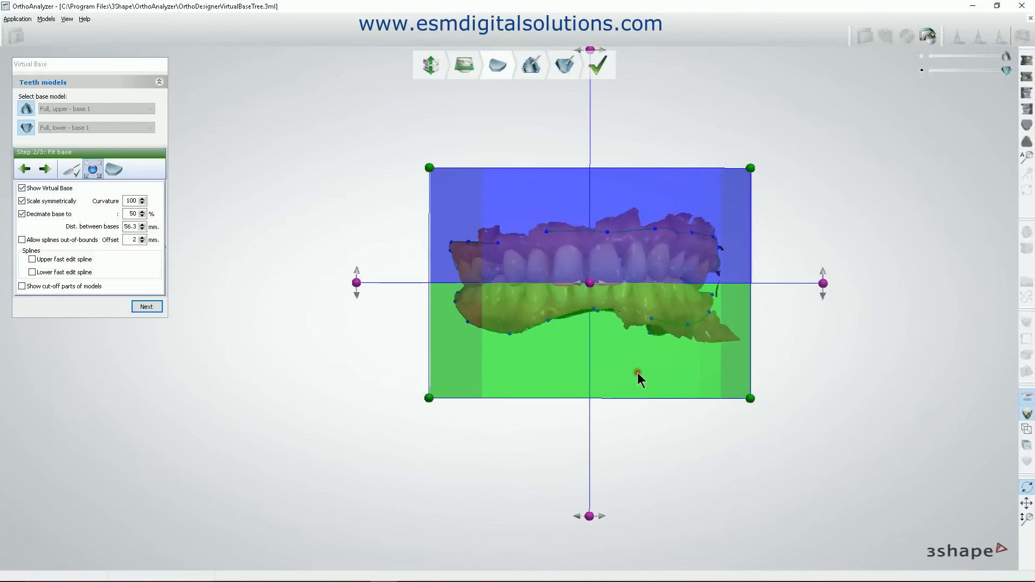
mouse_move(628, 342)
right_down()
mouse_move(718, 337)
mouse_move(613, 350)
mouse_move(634, 347)
right_up()
drag(1027, 50, 1028, 56)
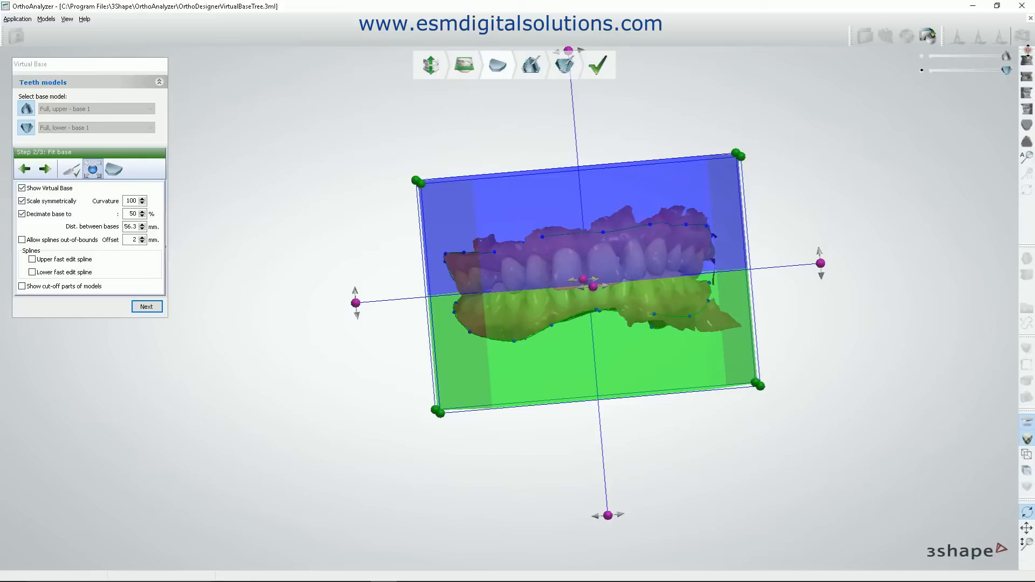
click(1028, 59)
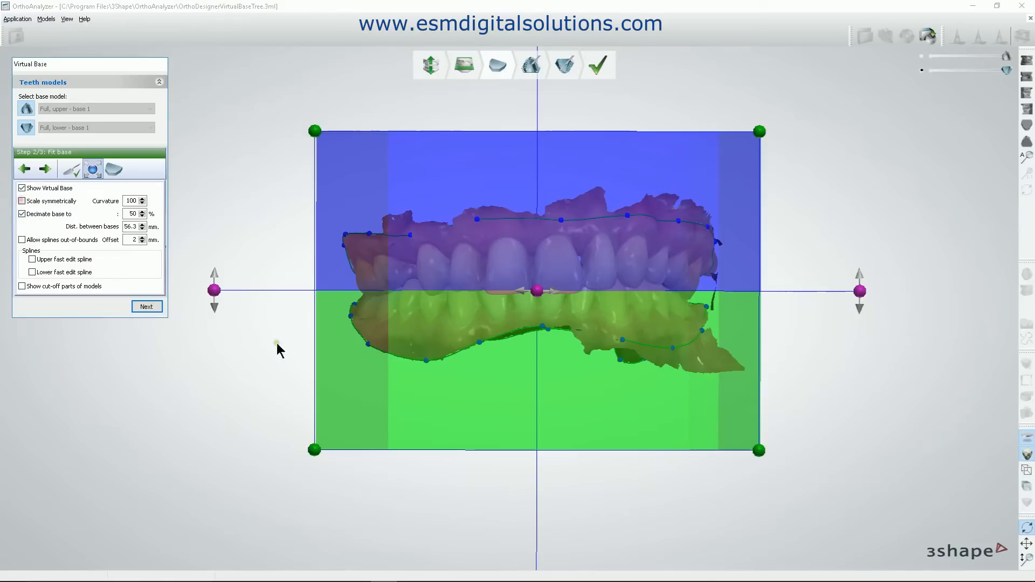
With symmetric scaling off, shrink the lower base to a distance of 51.4 mm between bases and create the virtual bases.
drag(314, 450, 325, 422)
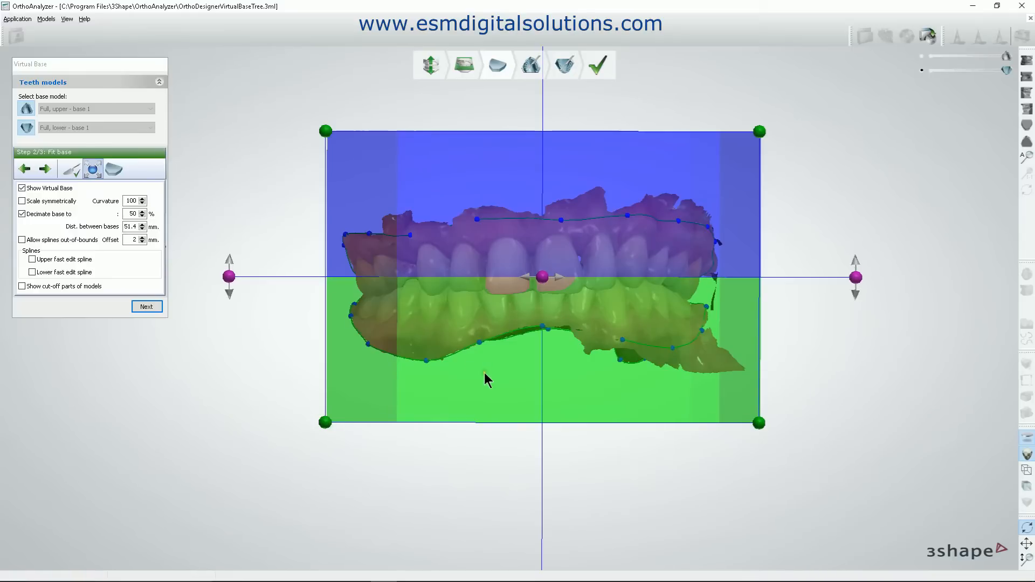
ctrl+right_drag(482, 370, 470, 367)
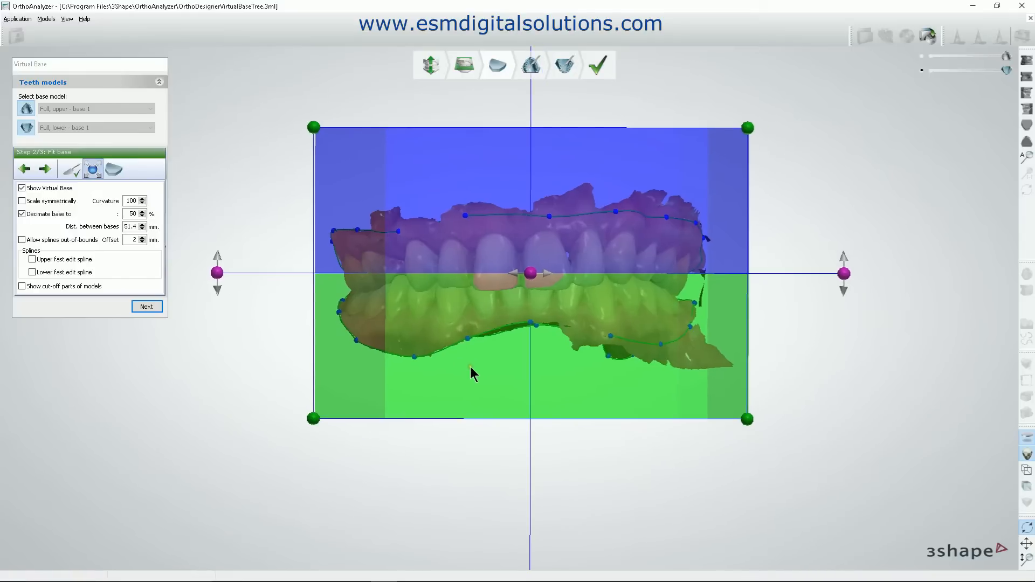
click(146, 307)
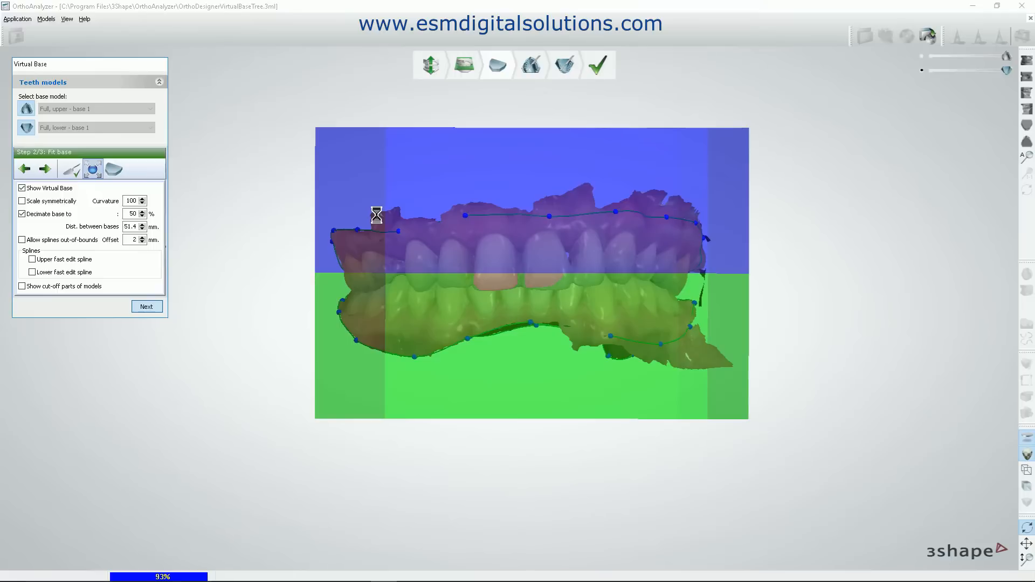
right_drag(539, 282, 470, 286)
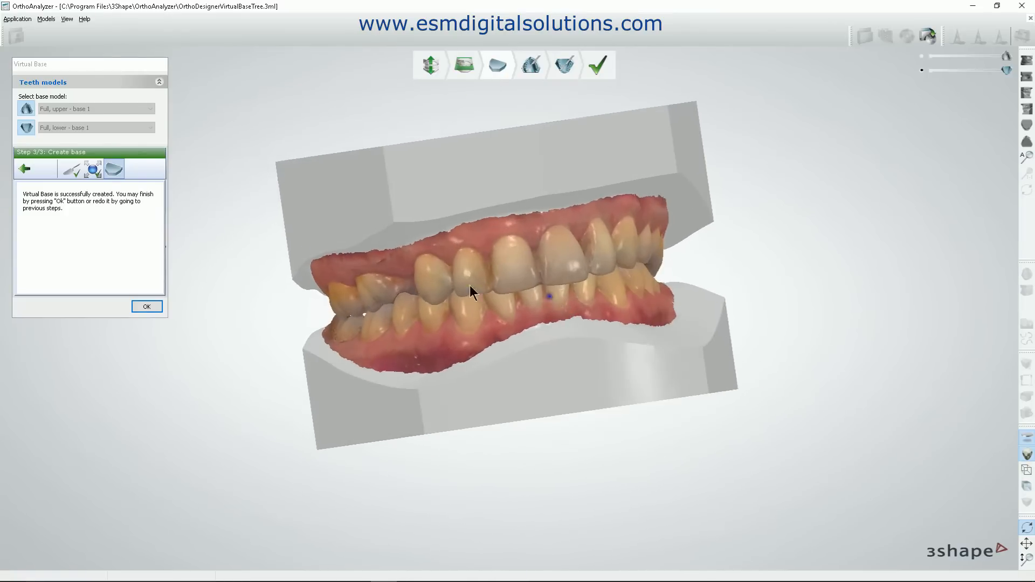
Return to base fitting, shrink the upper base to a distance of 48.5 mm between bases, and create and accept the bases.
click(90, 166)
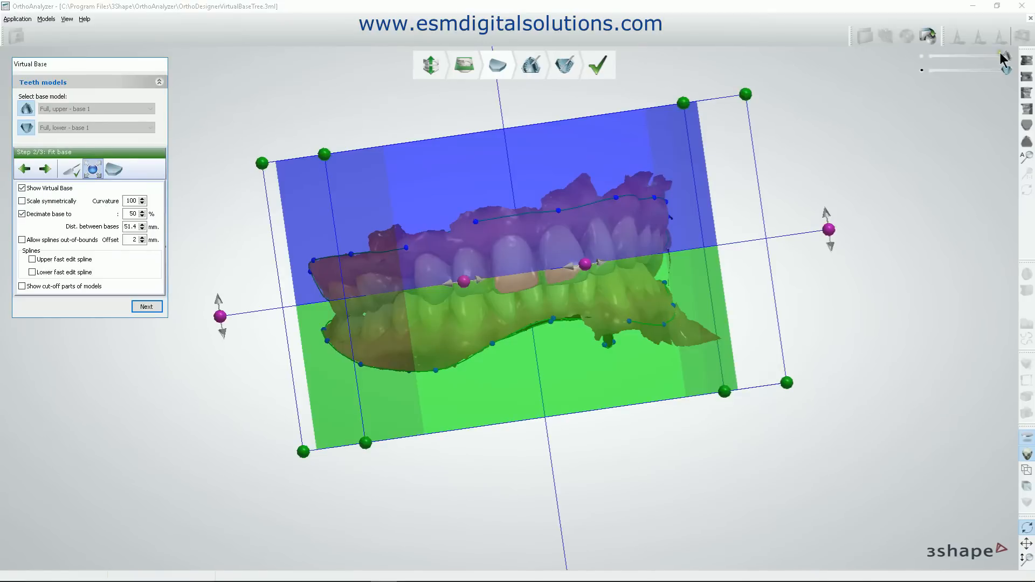
click(1026, 60)
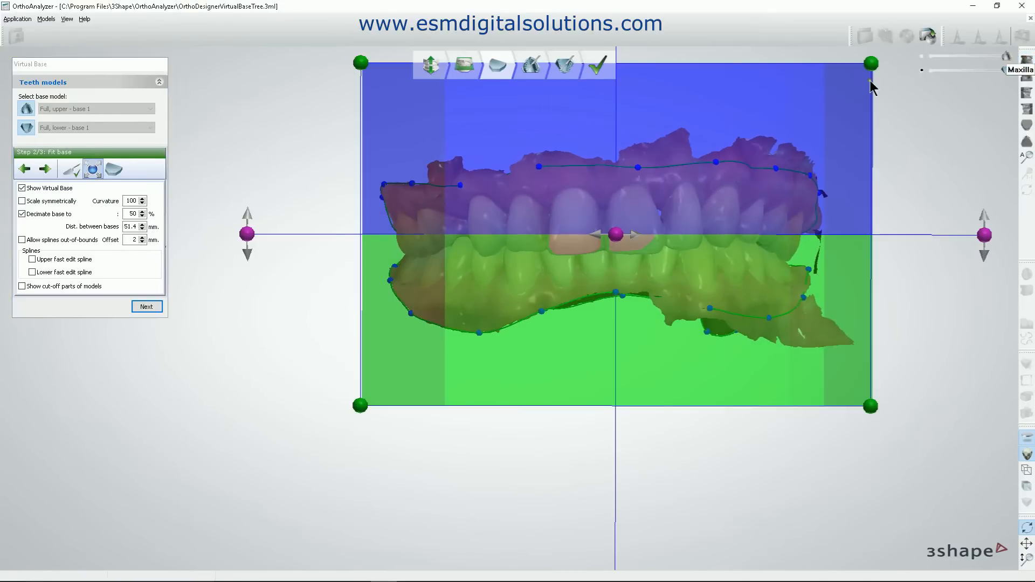
drag(871, 66, 860, 83)
click(156, 307)
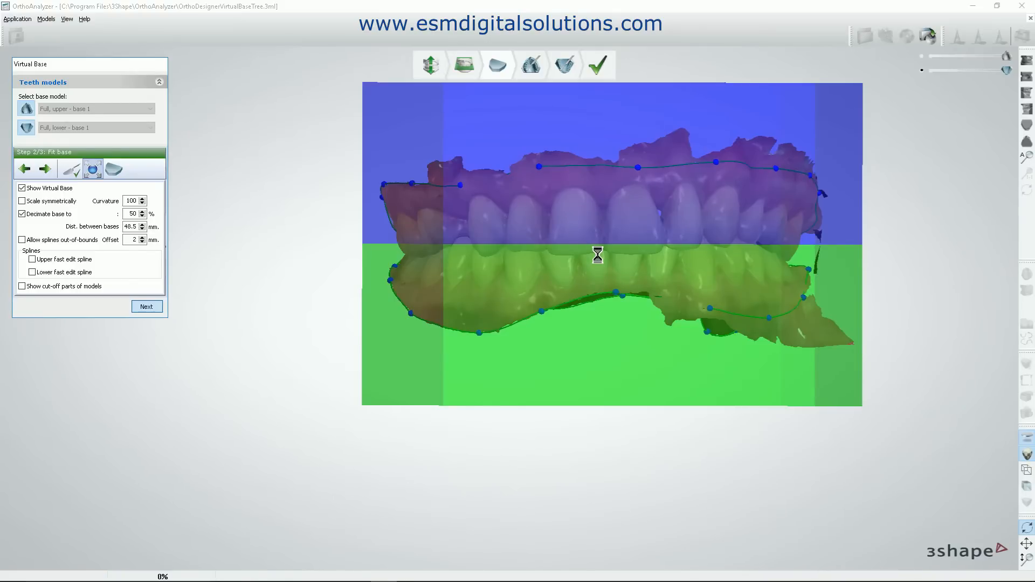
right_drag(597, 254, 679, 272)
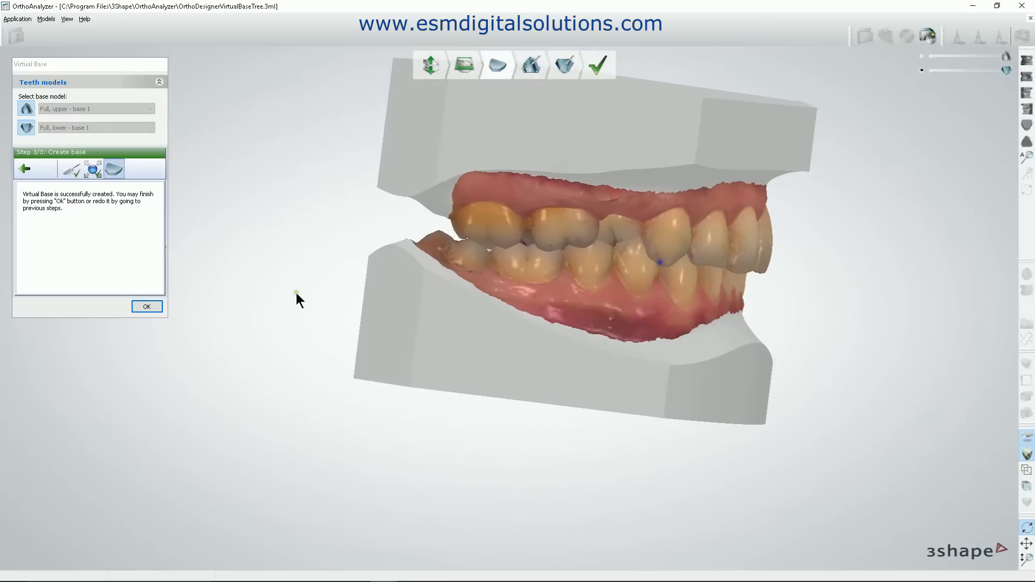
click(146, 305)
Examine the maxillary model's base, gingival border and teeth from the front and the patient's right side before sculpting.
mouse_move(588, 108)
right_down()
mouse_move(526, 233)
mouse_move(481, 287)
mouse_move(442, 253)
mouse_move(439, 166)
mouse_move(421, 298)
mouse_move(421, 267)
right_up()
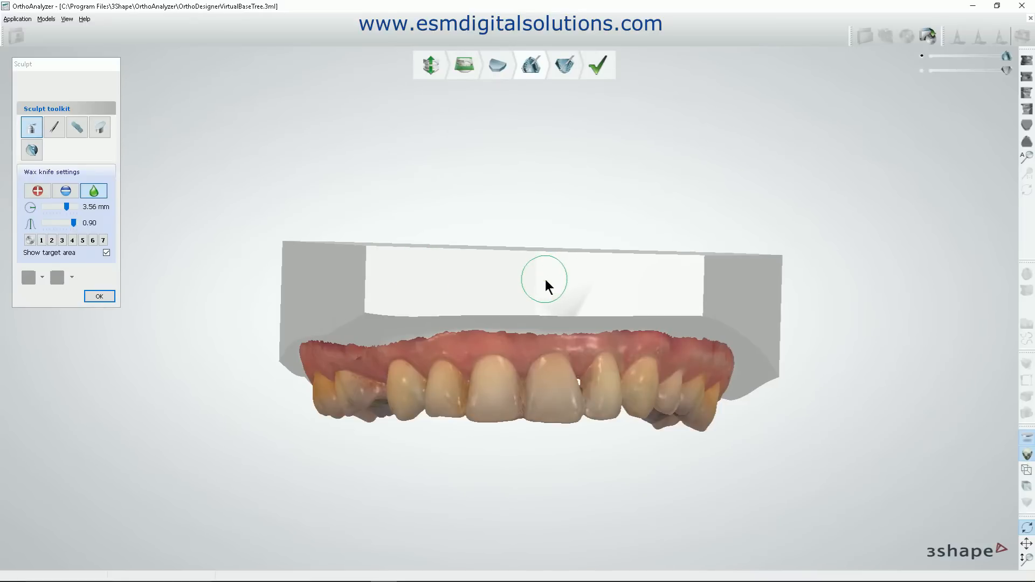
mouse_move(559, 293)
right_down()
mouse_move(538, 293)
mouse_move(552, 282)
mouse_move(557, 293)
right_up()
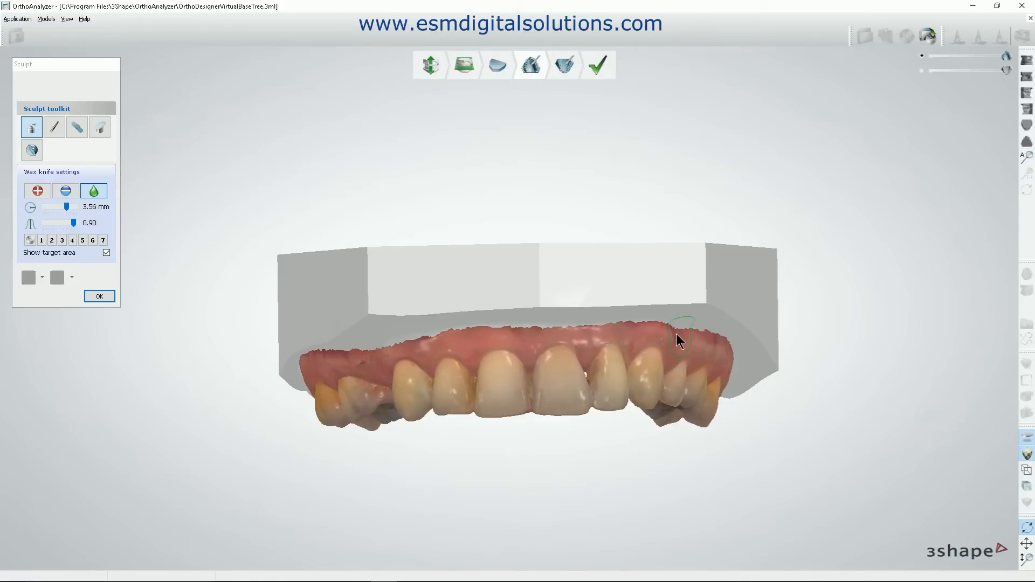
mouse_move(590, 417)
right_down()
mouse_move(578, 419)
mouse_move(596, 412)
mouse_move(593, 393)
mouse_move(579, 409)
mouse_move(593, 425)
mouse_move(597, 387)
mouse_move(588, 420)
right_up()
mouse_move(692, 344)
right_down()
mouse_move(755, 349)
mouse_move(755, 358)
mouse_move(730, 368)
mouse_move(710, 359)
mouse_move(701, 371)
right_up()
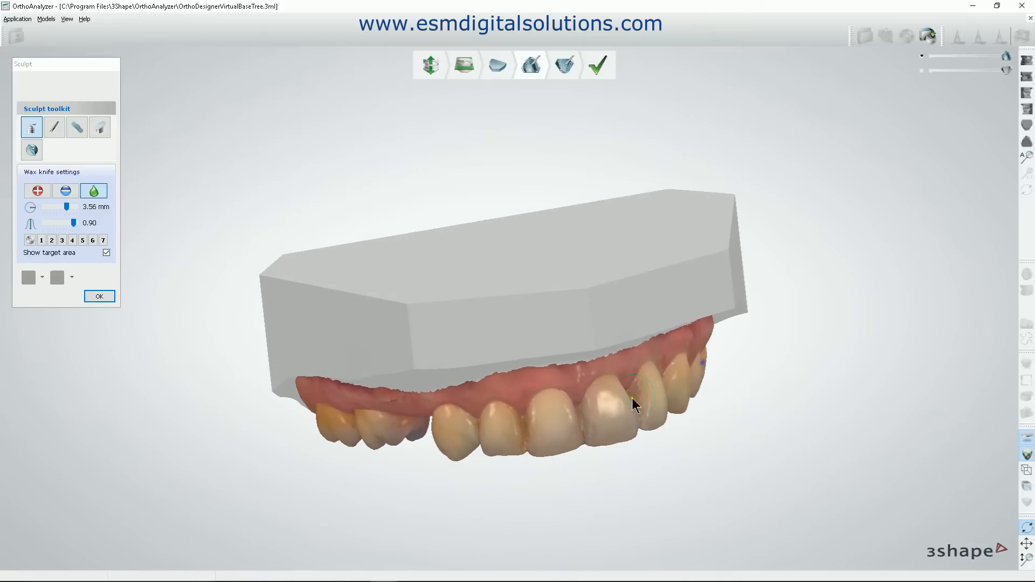
right_drag(534, 433, 592, 387)
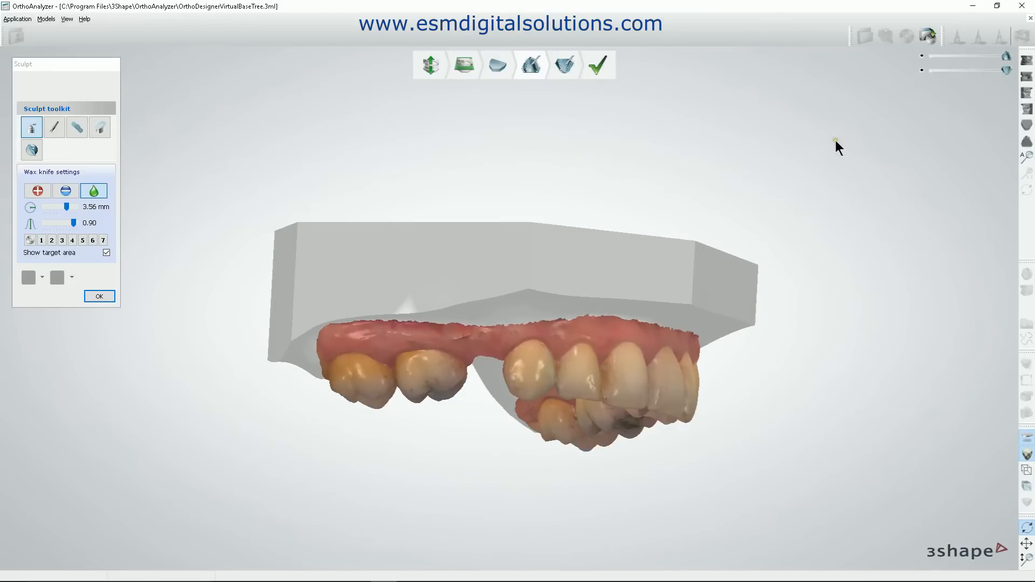
right_drag(631, 368, 587, 362)
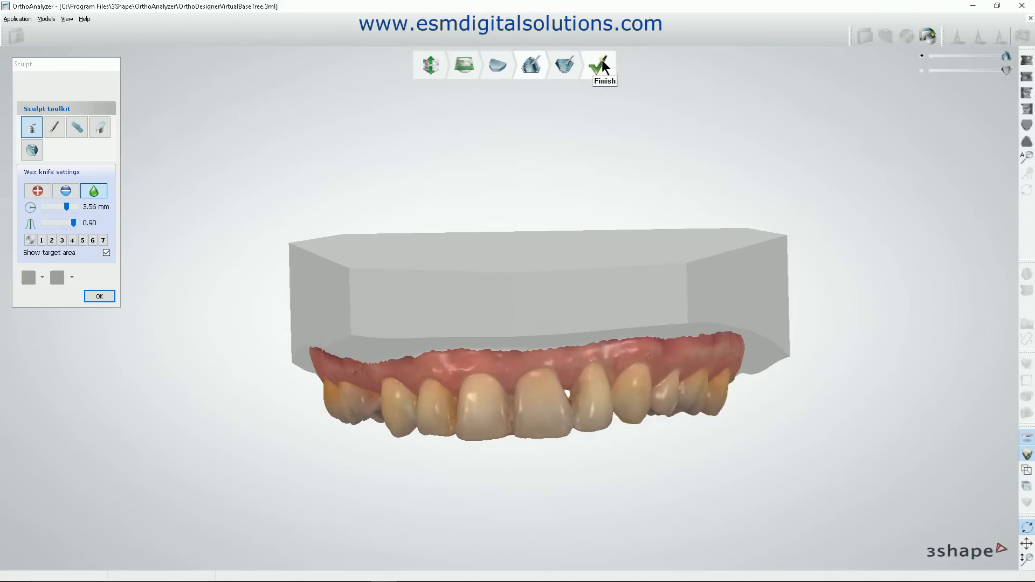
right_drag(547, 370, 547, 342)
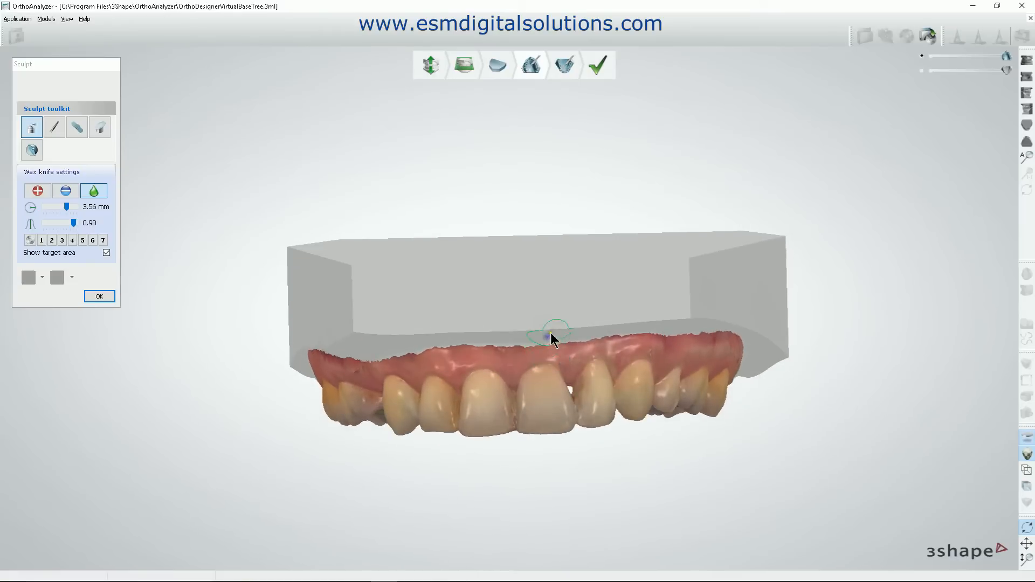
click(1026, 95)
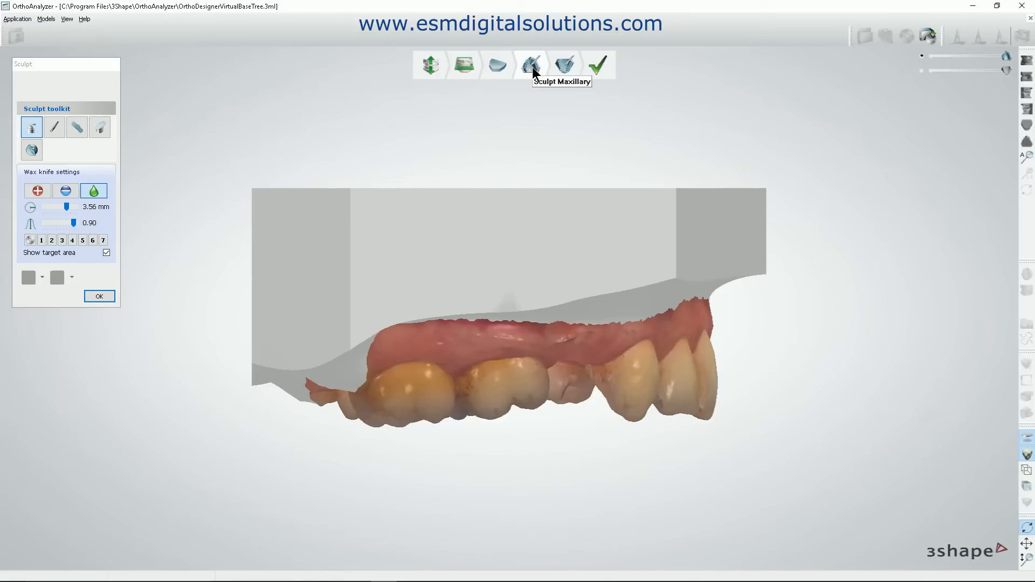
Plane cut the maxillary model's virtual base along a line just above the gingival border in the patient's right view.
click(100, 128)
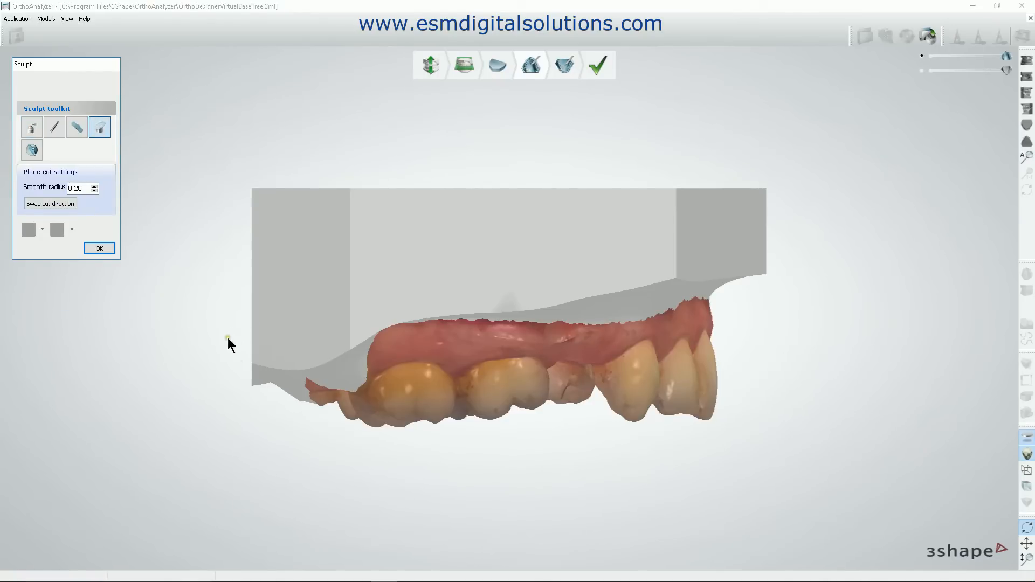
mouse_move(224, 338)
mouse_down()
mouse_move(653, 258)
mouse_move(804, 268)
mouse_move(830, 294)
mouse_up()
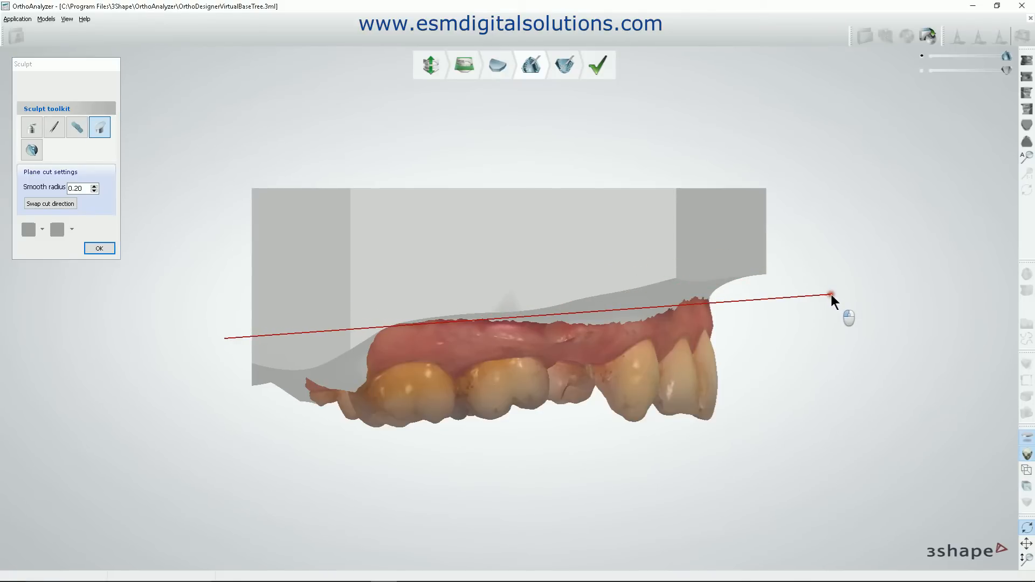
drag(830, 294, 830, 294)
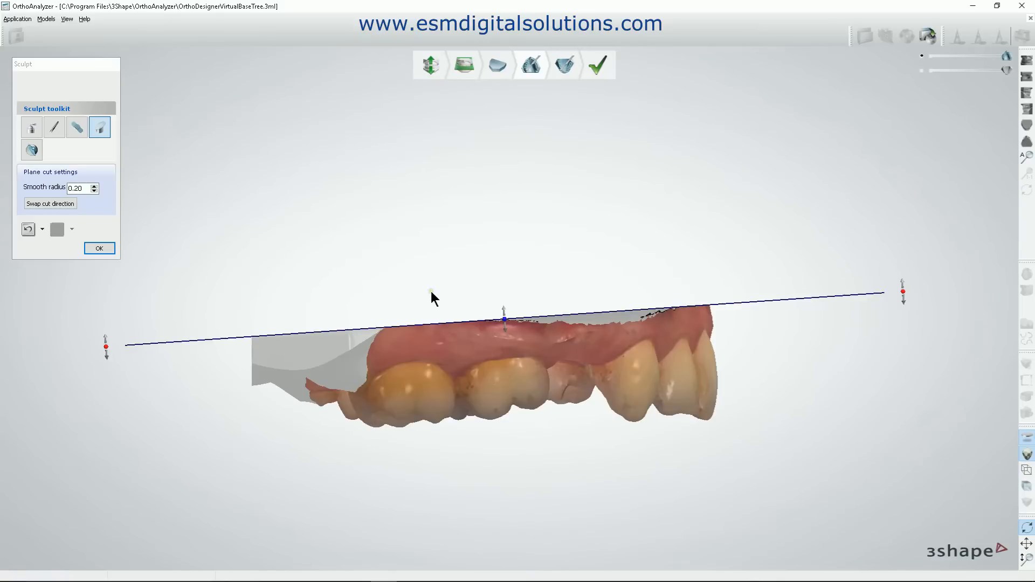
Shift and tilt the cutting plane on the maxillary base to adjust how much of the base above the gingiva is cut.
right_drag(783, 385, 684, 405)
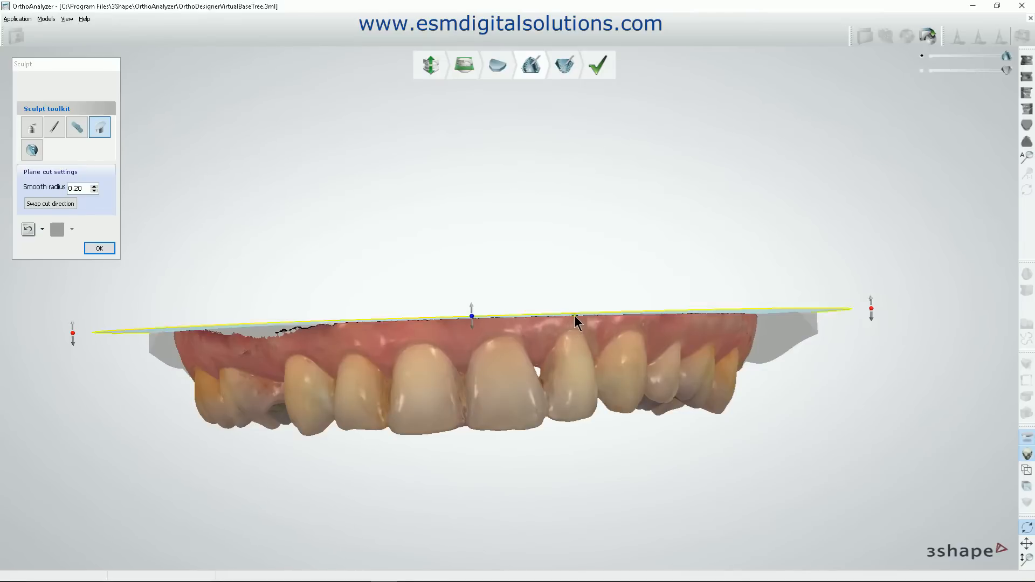
click(470, 309)
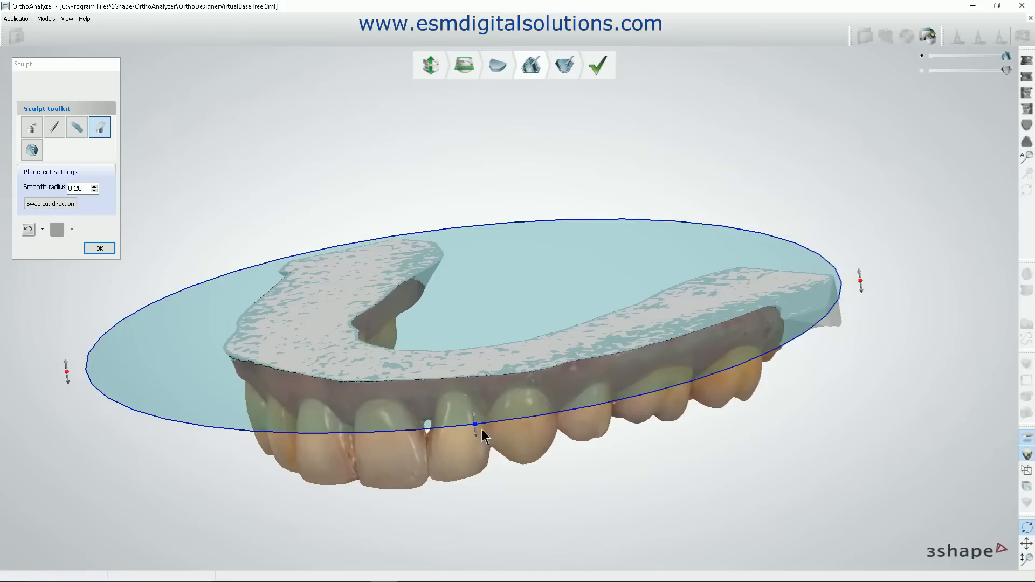
drag(481, 429, 477, 413)
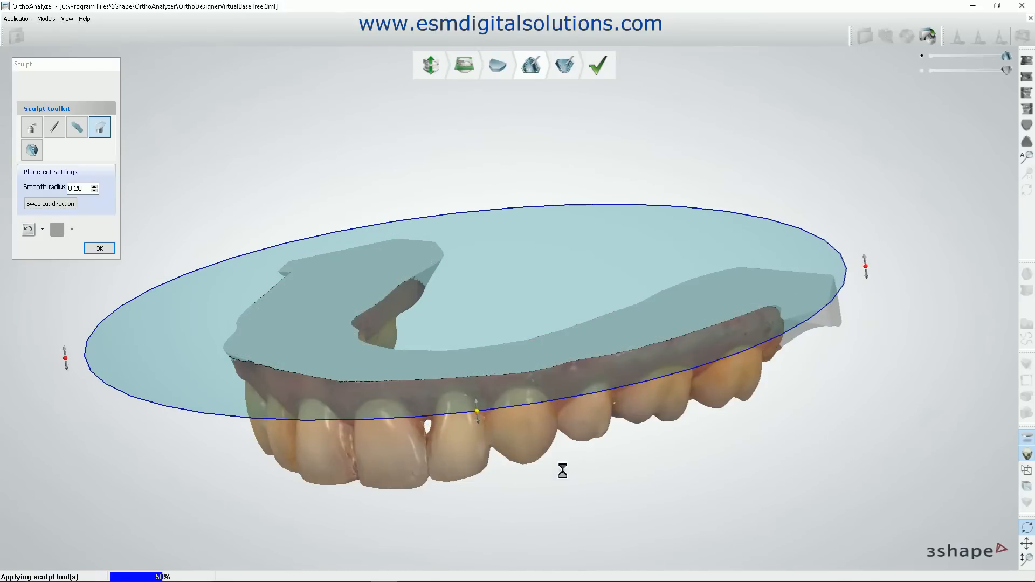
right_drag(562, 471, 600, 442)
right_drag(544, 338, 550, 353)
right_drag(796, 291, 818, 350)
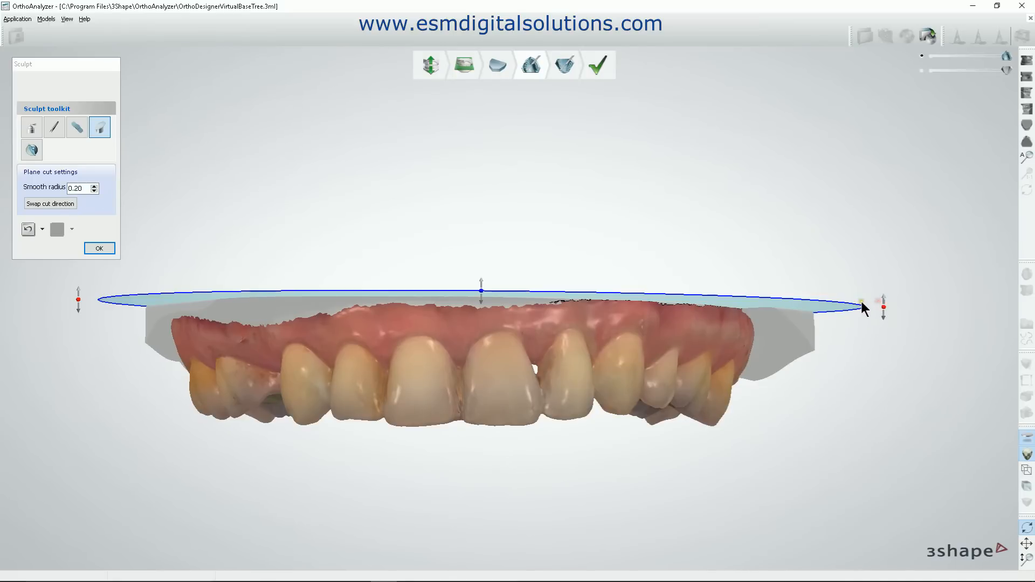
mouse_move(860, 306)
mouse_down()
mouse_move(859, 275)
mouse_move(815, 183)
mouse_move(841, 307)
mouse_up()
double_click(671, 412)
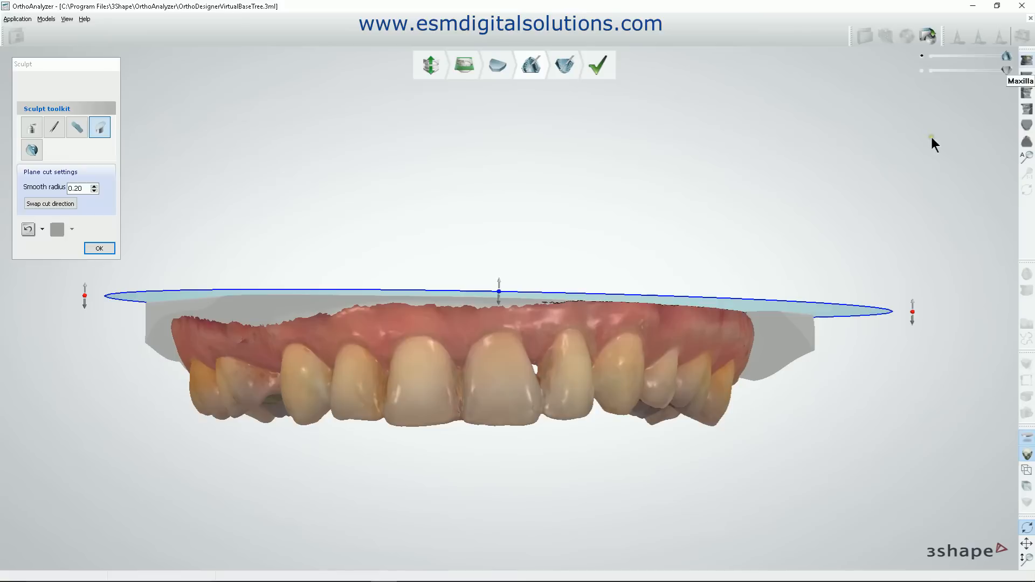
Try further adjustments of the maxillary cutting plane from the occlusal and frontal sides, and undo the plane cut.
right_drag(575, 341, 620, 402)
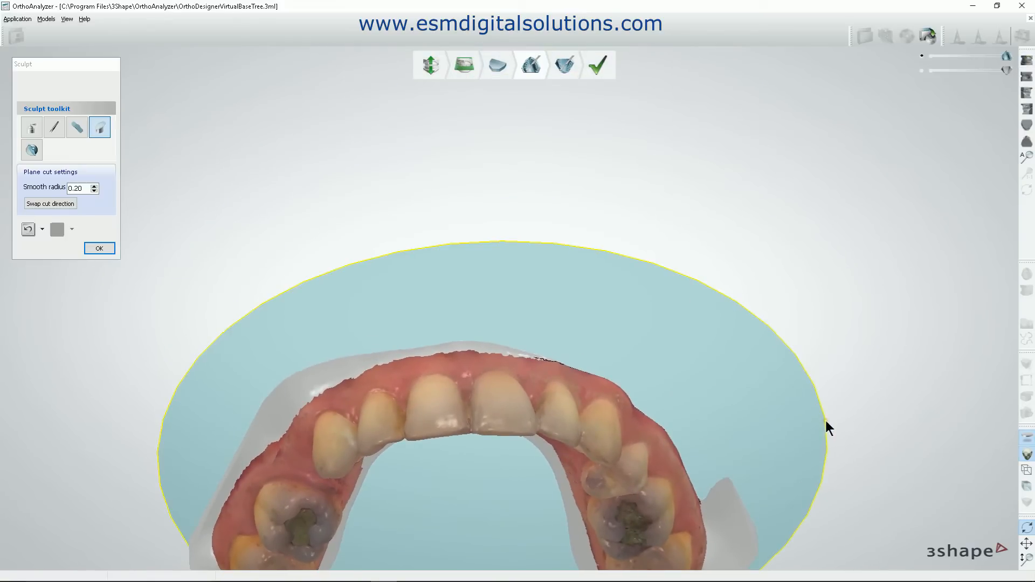
mouse_move(825, 420)
mouse_down()
mouse_move(810, 490)
mouse_move(836, 406)
mouse_up()
mouse_move(839, 353)
mouse_down()
mouse_move(814, 437)
mouse_move(826, 381)
mouse_move(819, 394)
mouse_up()
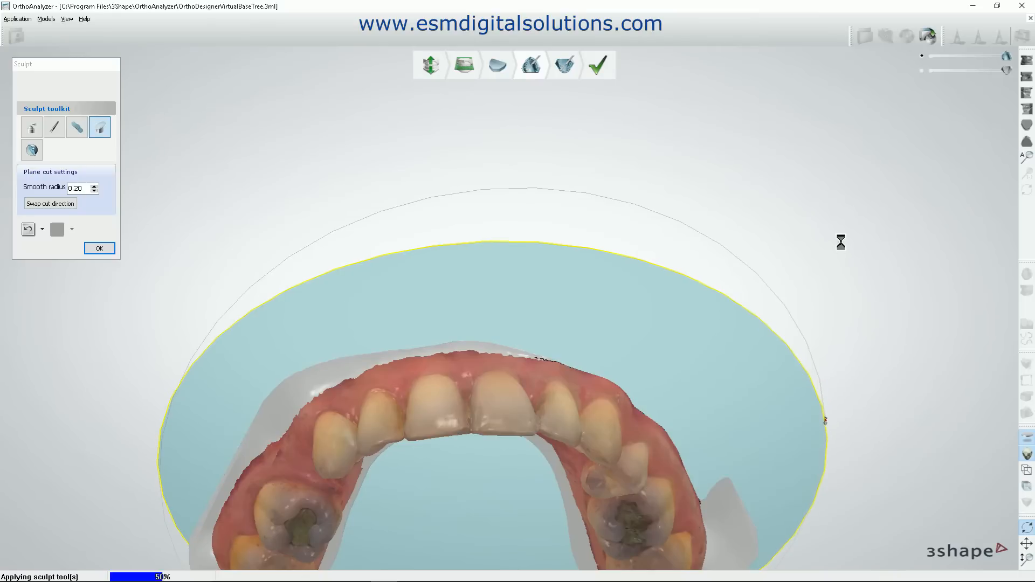
right_drag(841, 240, 836, 280)
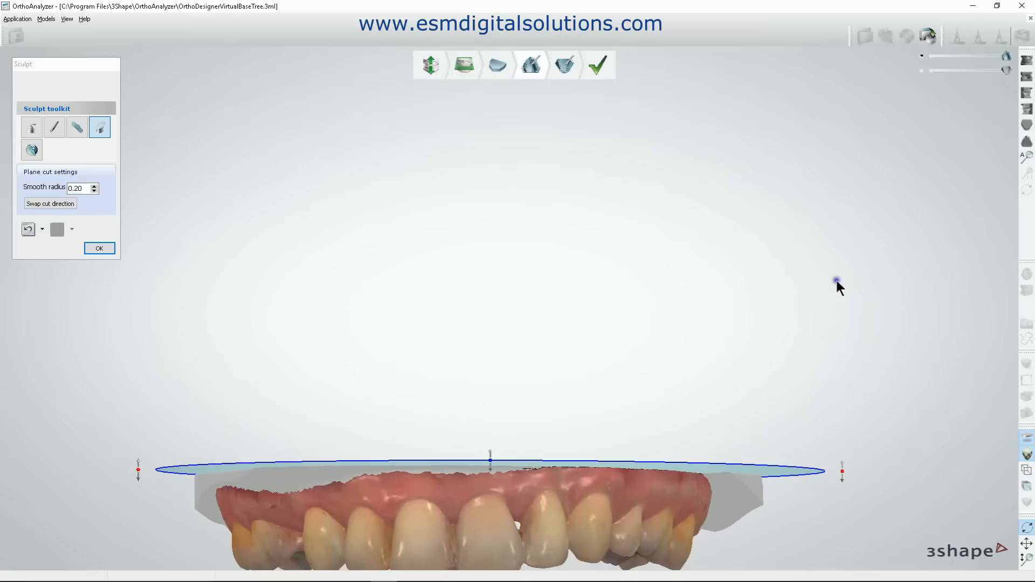
right_drag(794, 370, 807, 208)
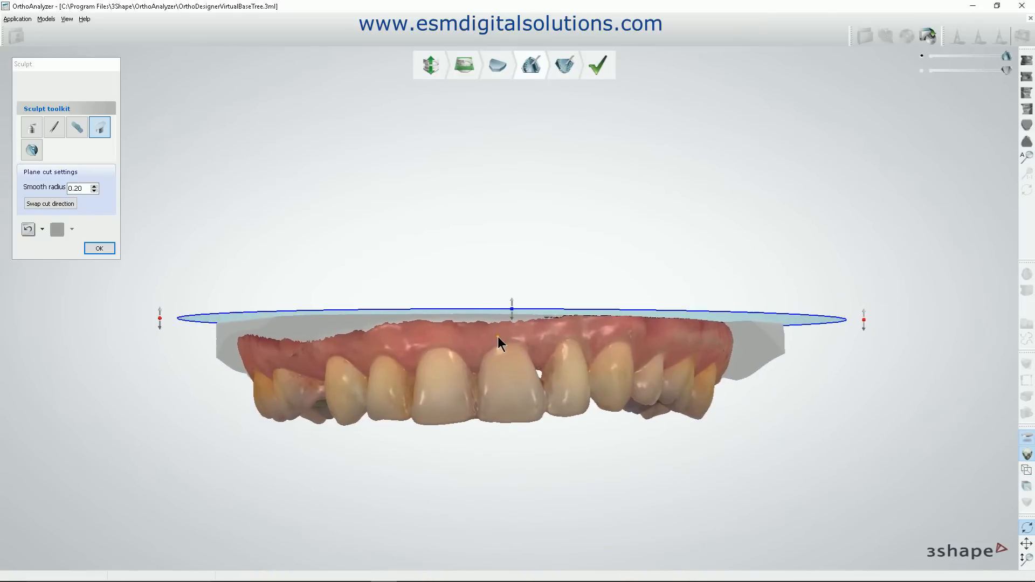
mouse_move(502, 329)
right_down()
mouse_move(516, 357)
mouse_move(584, 345)
mouse_move(593, 353)
mouse_move(516, 365)
right_up()
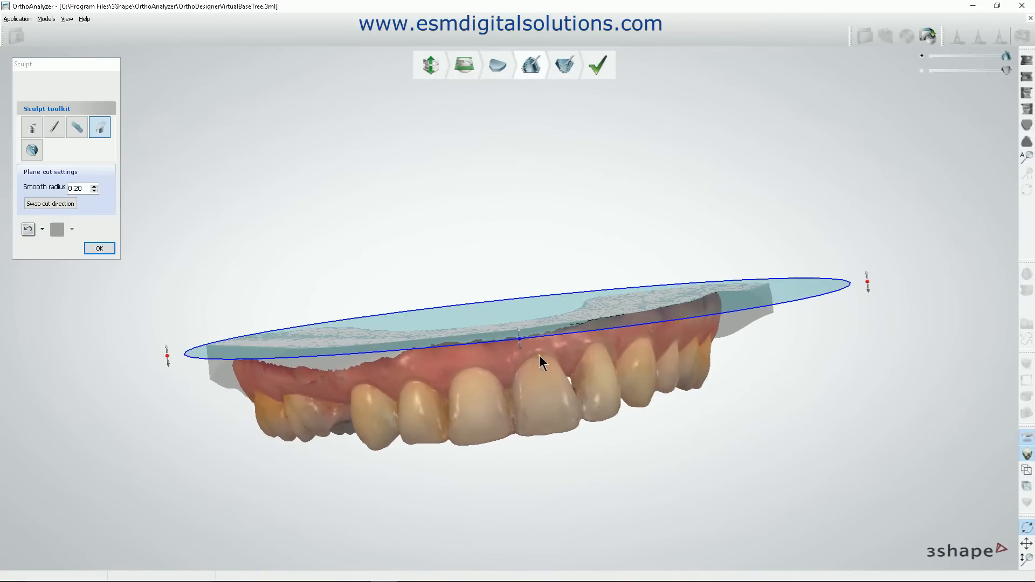
click(25, 228)
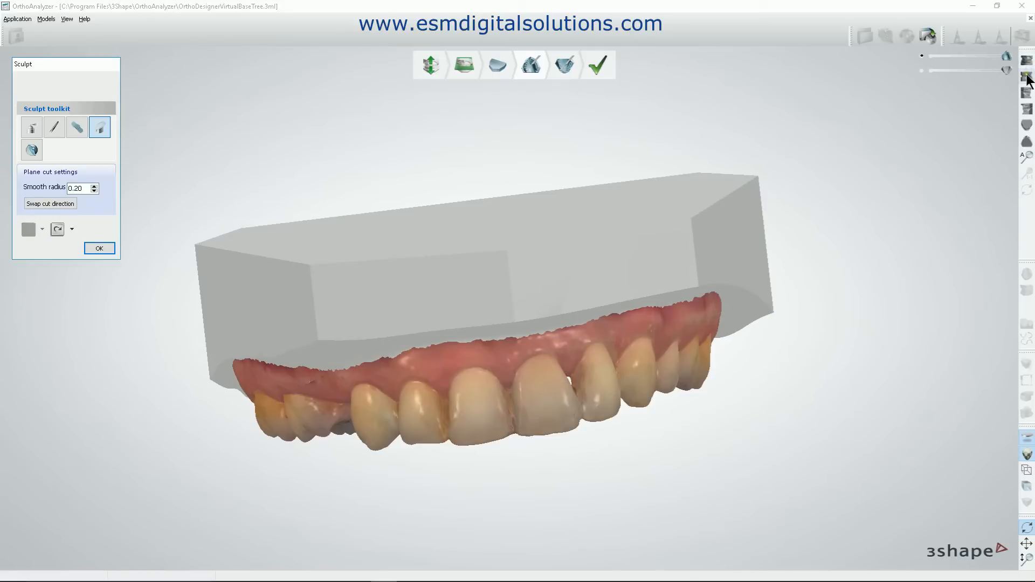
Plane cut the maxillary base again along the upper gingival border, drawing the line across the patient's right view.
click(1022, 97)
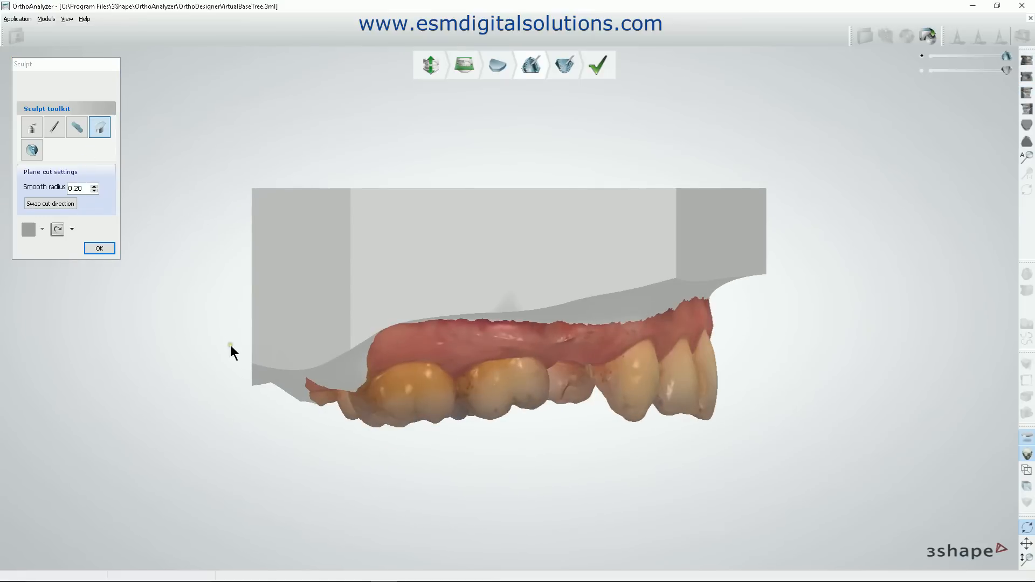
mouse_move(224, 345)
mouse_down()
mouse_move(487, 302)
mouse_move(850, 272)
mouse_move(882, 287)
mouse_up()
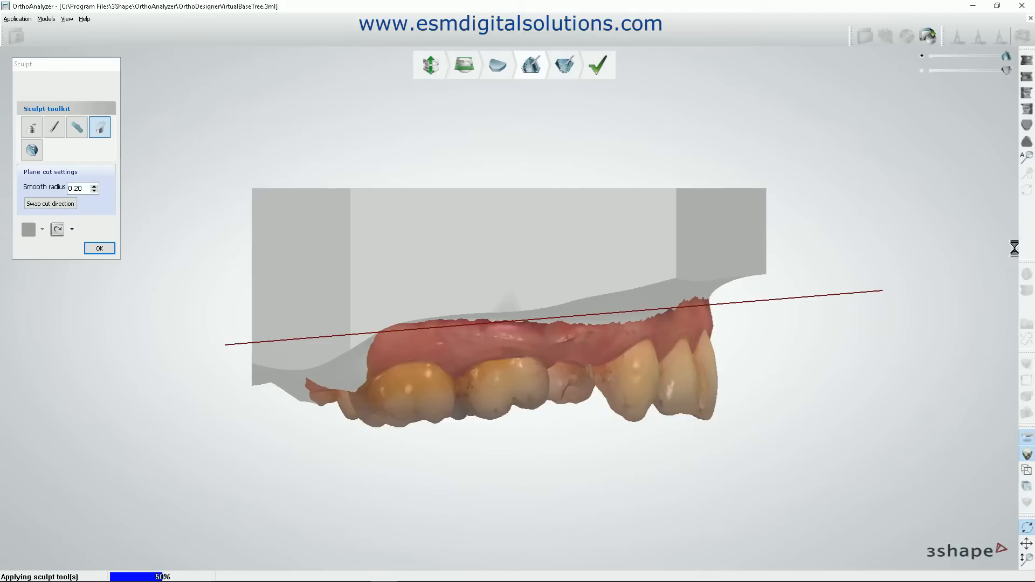
right_drag(948, 323, 803, 382)
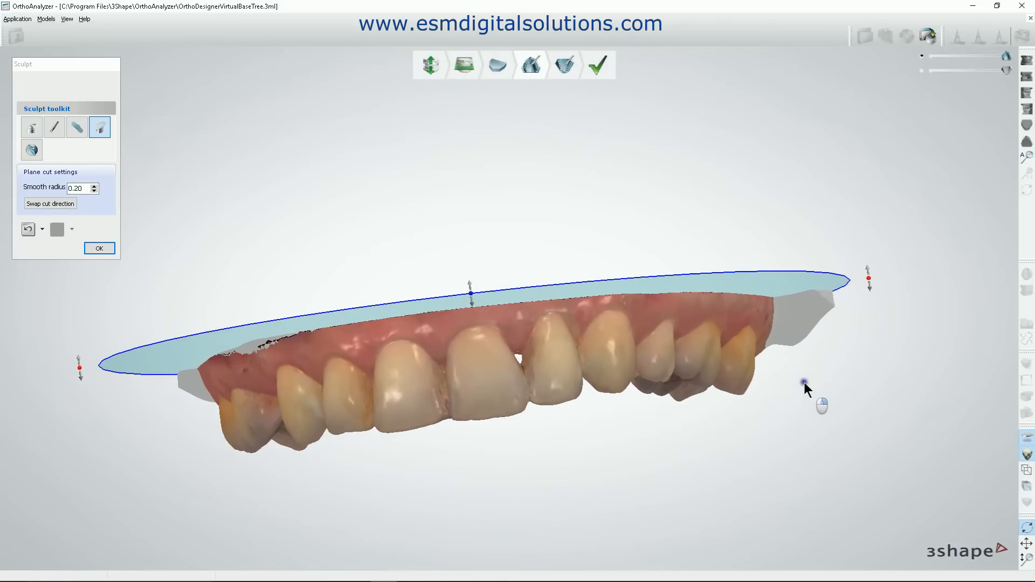
Define a curved spline cut in occlusal view, running around the distal ends behind both last molars and across the open palate.
click(1028, 141)
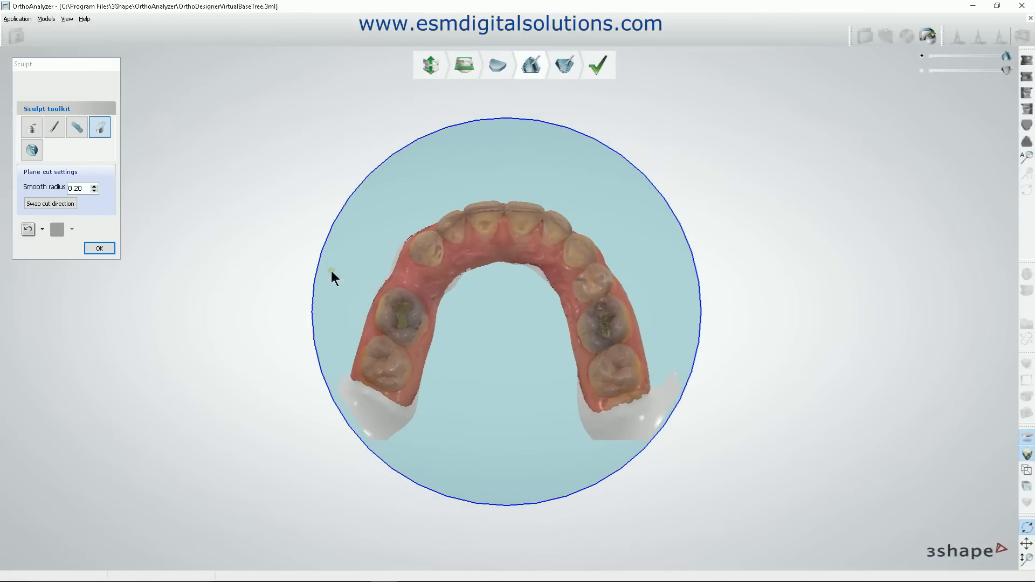
click(30, 151)
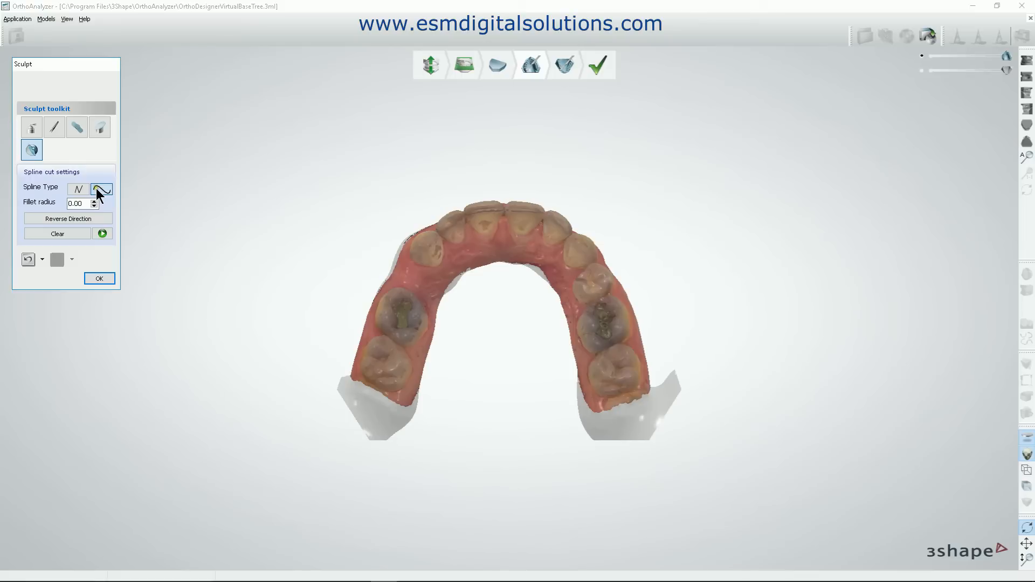
click(654, 363)
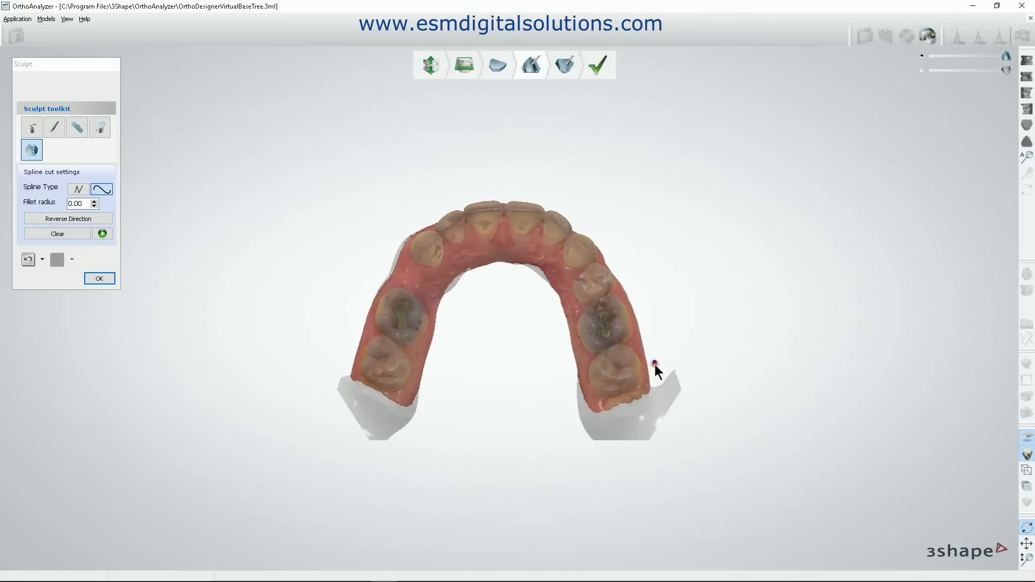
click(648, 411)
click(614, 424)
click(492, 369)
click(448, 381)
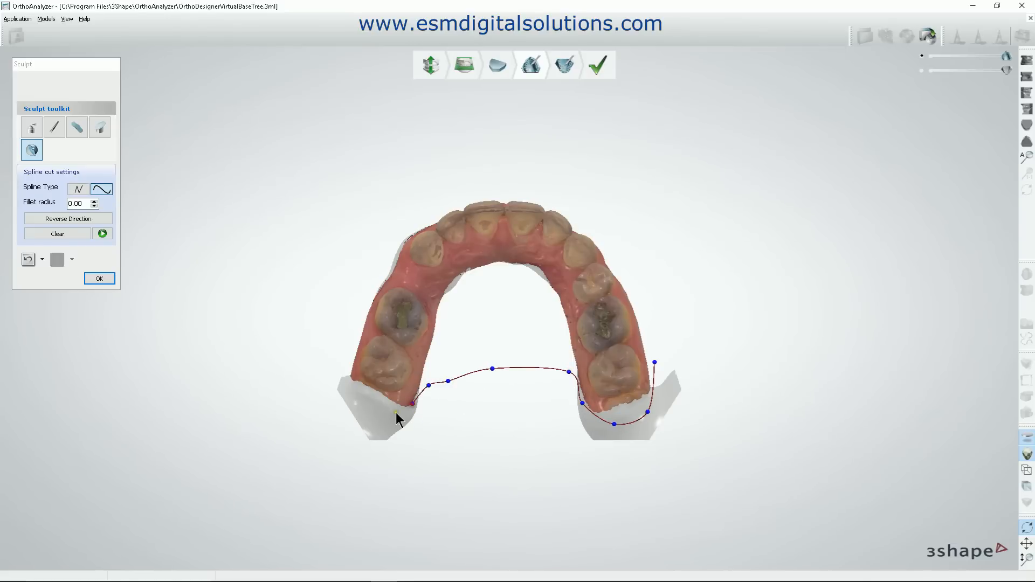
click(344, 356)
Check the spline's cutting surface around the distal ends of the maxillary base and apply the spline cut.
right_drag(756, 405, 693, 412)
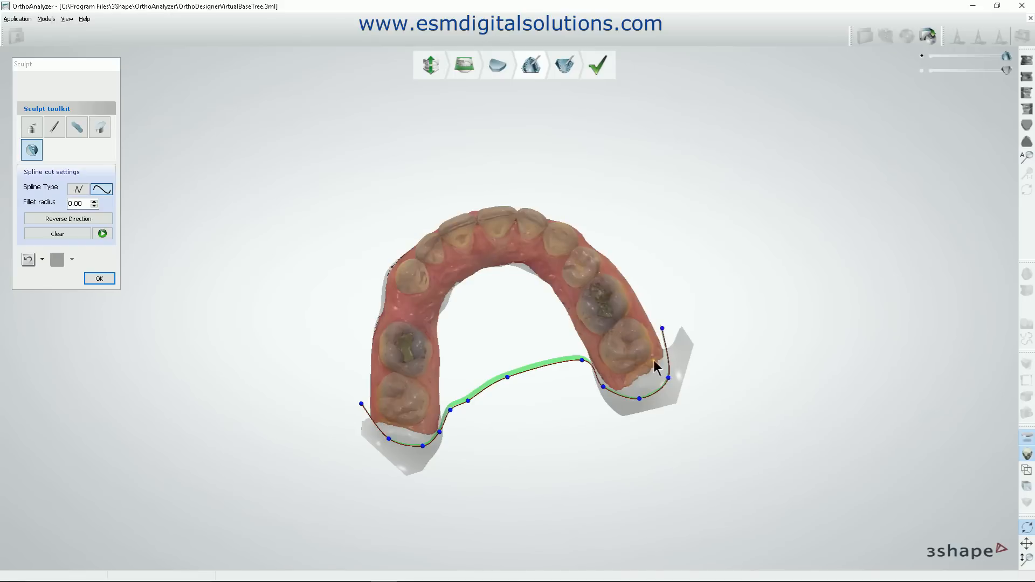
right_drag(554, 393, 435, 455)
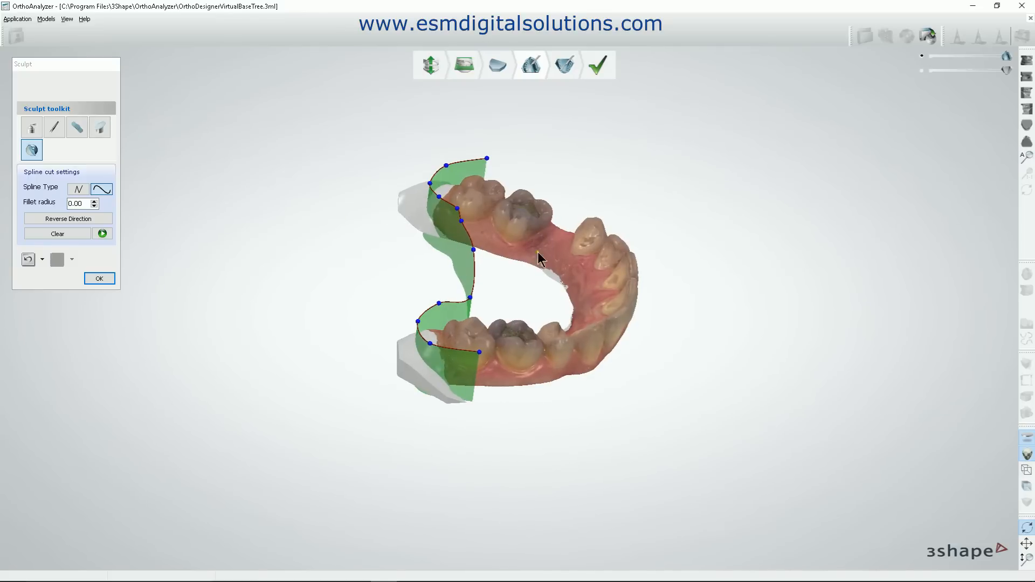
click(102, 234)
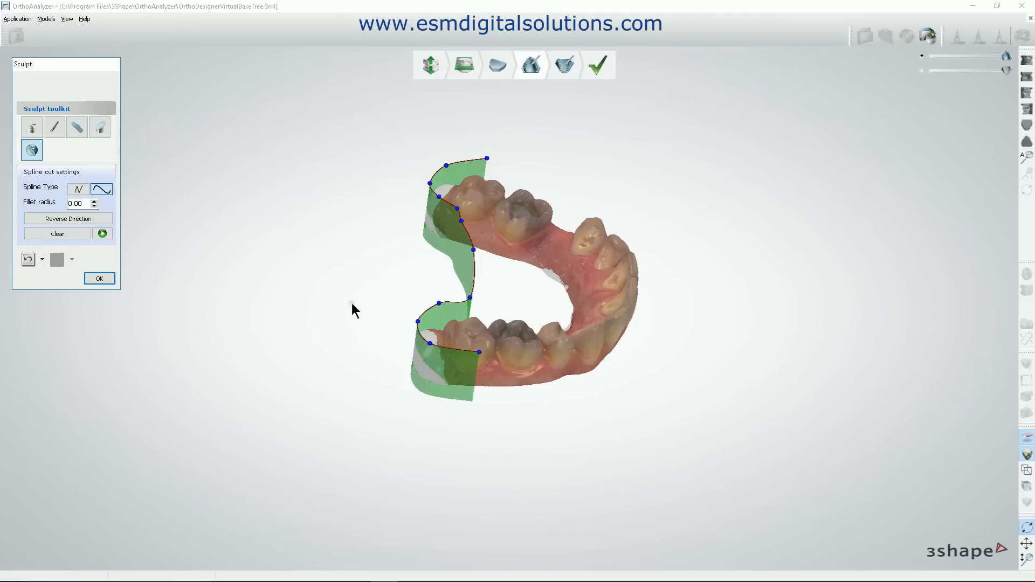
Reverse the spline cut direction to show the opposite portion of the maxillary model, and reverse it back.
right_drag(350, 303, 462, 423)
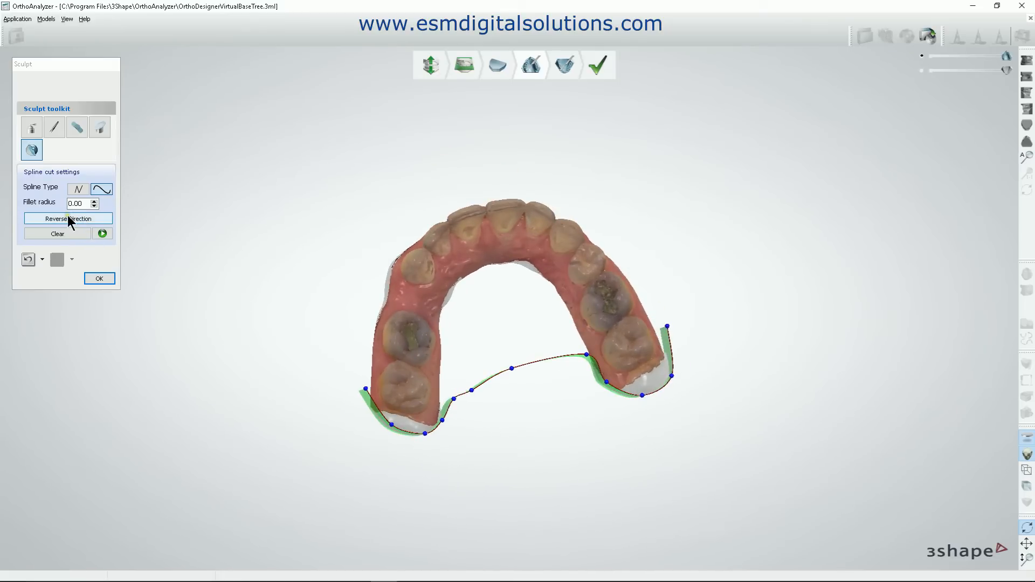
click(47, 218)
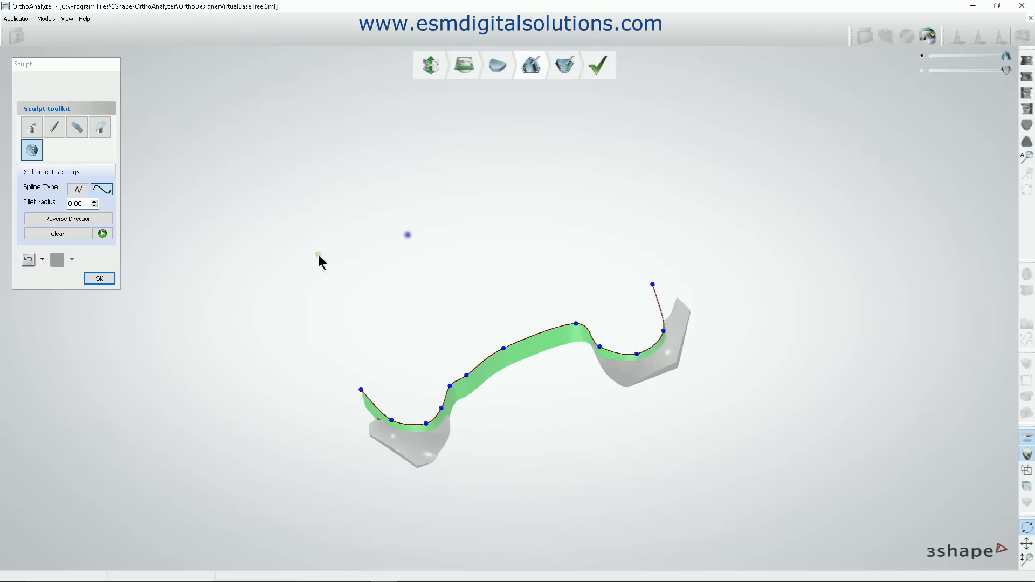
click(69, 219)
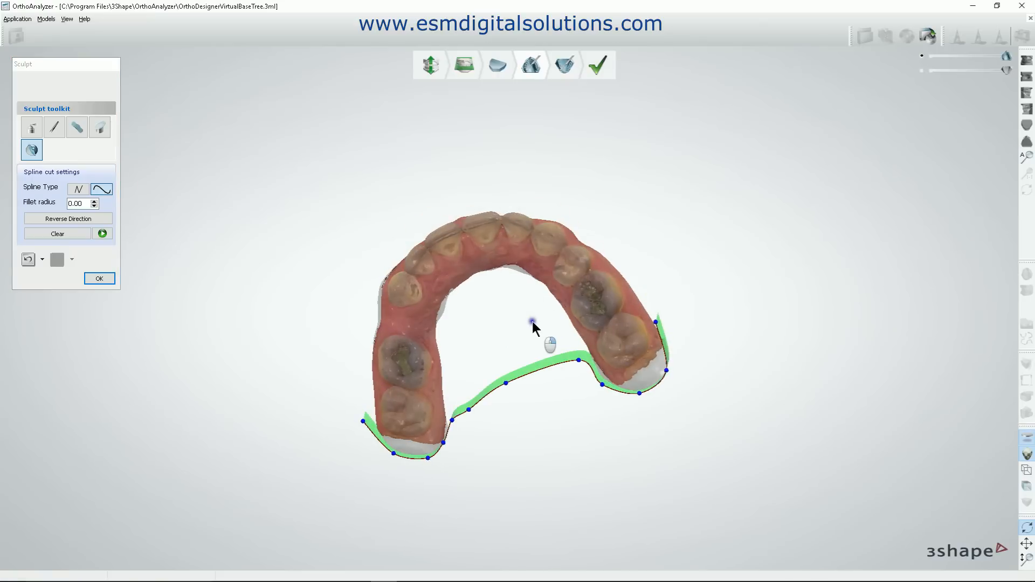
With the wax knife removing material at a 1.16 mm radius, engrave lettering into the flat cut surface of the maxillary base.
click(32, 129)
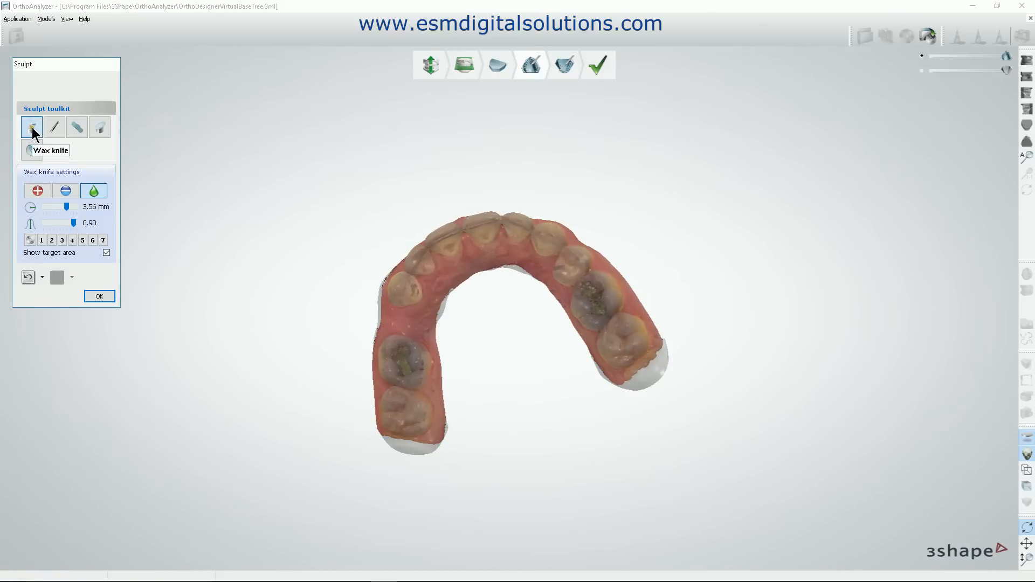
right_drag(324, 173, 390, 329)
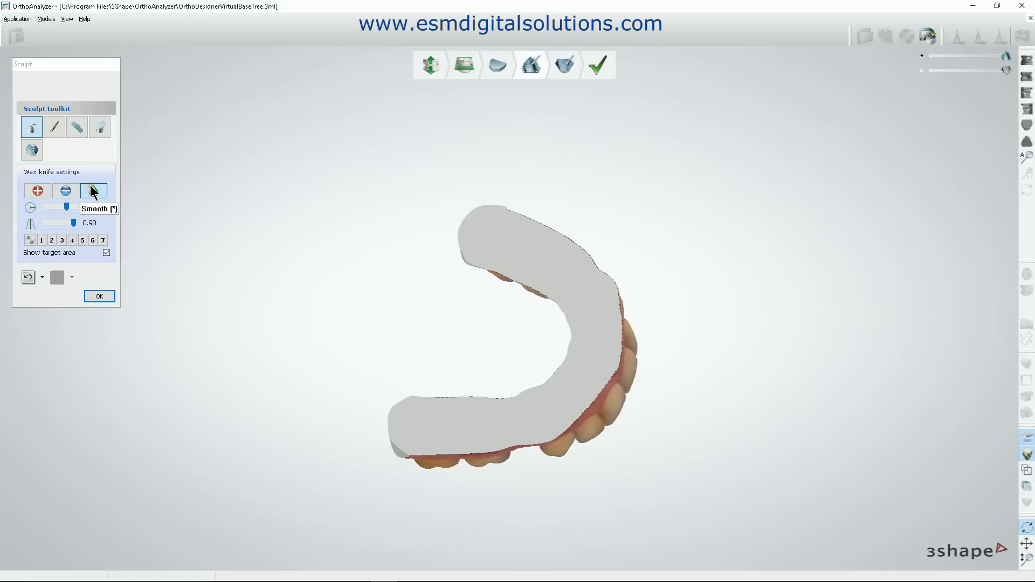
drag(66, 208, 50, 210)
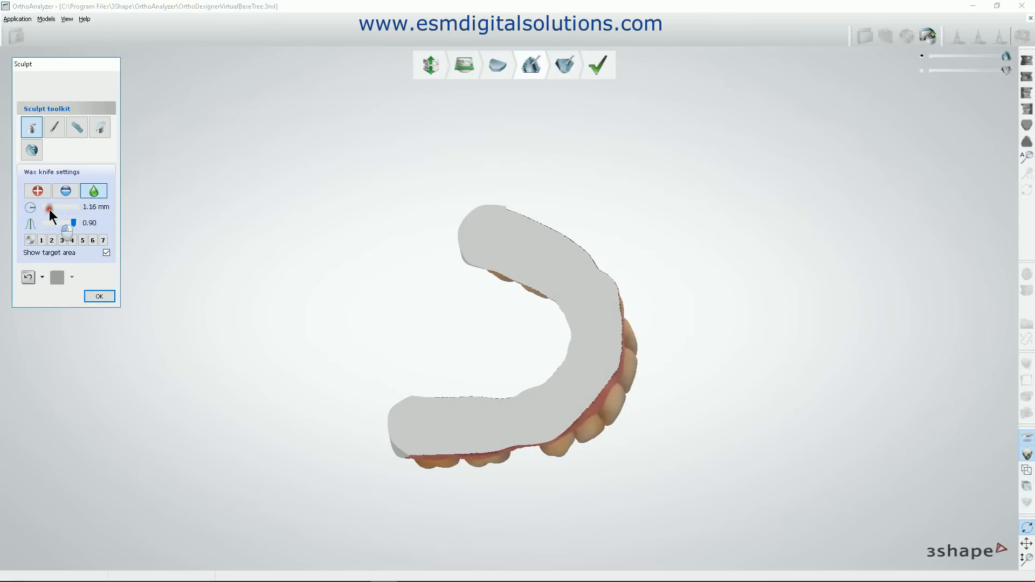
click(35, 188)
scroll(440, 365, up, 3)
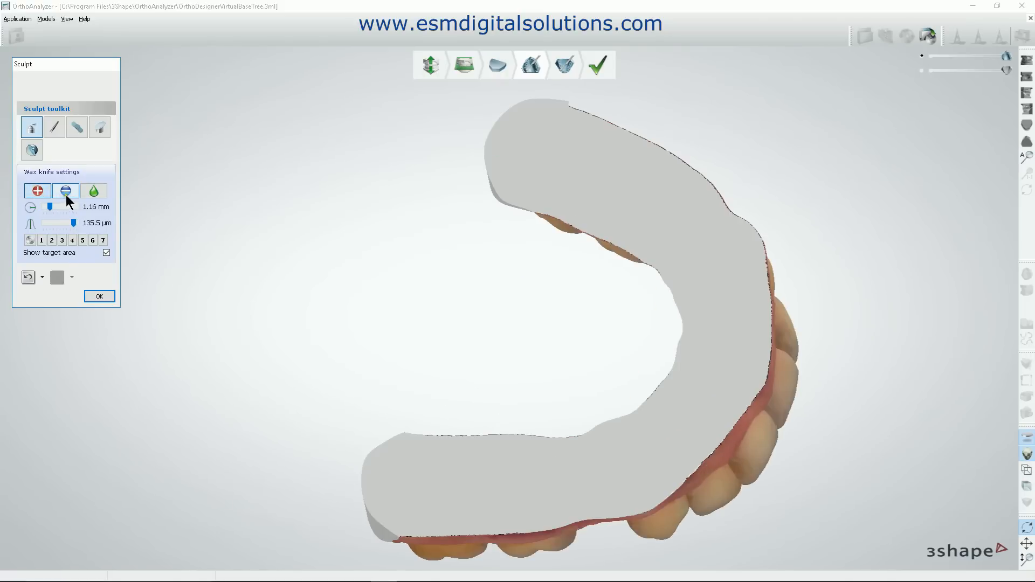
middle_drag(458, 419, 400, 269)
scroll(409, 305, up, 4)
scroll(384, 322, down, 2)
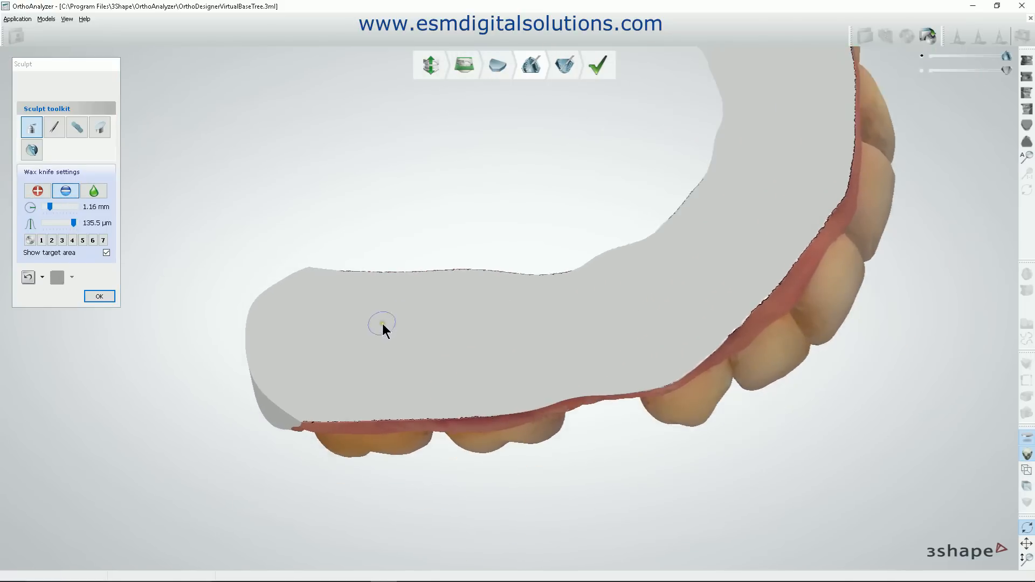
mouse_move(368, 328)
mouse_down()
mouse_move(389, 317)
mouse_move(334, 330)
mouse_up()
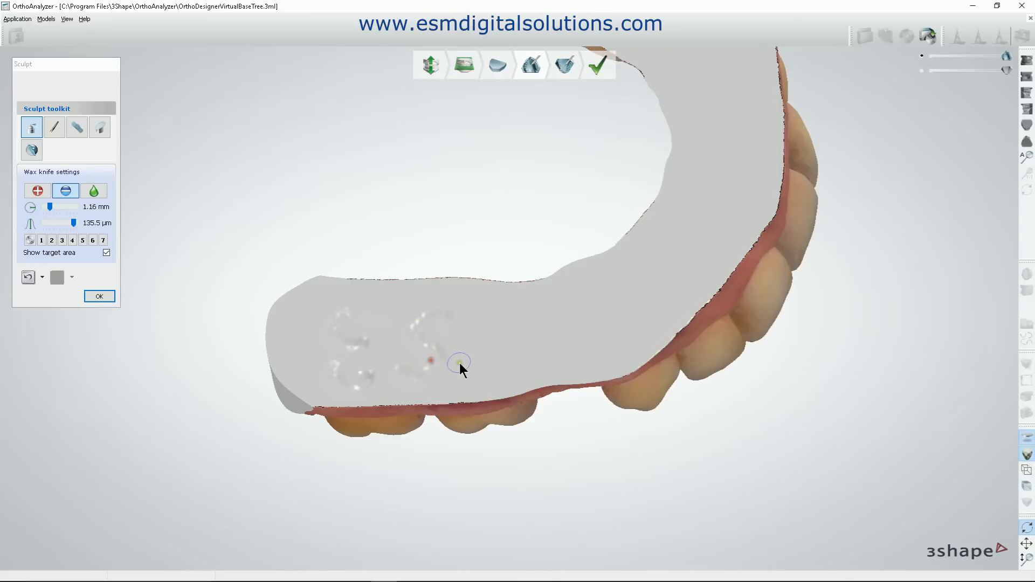
click(468, 315)
drag(483, 350, 498, 312)
Accept the maxillary sculpting and view the mandibular model from the patient's left side.
right_drag(994, 420, 896, 445)
click(95, 298)
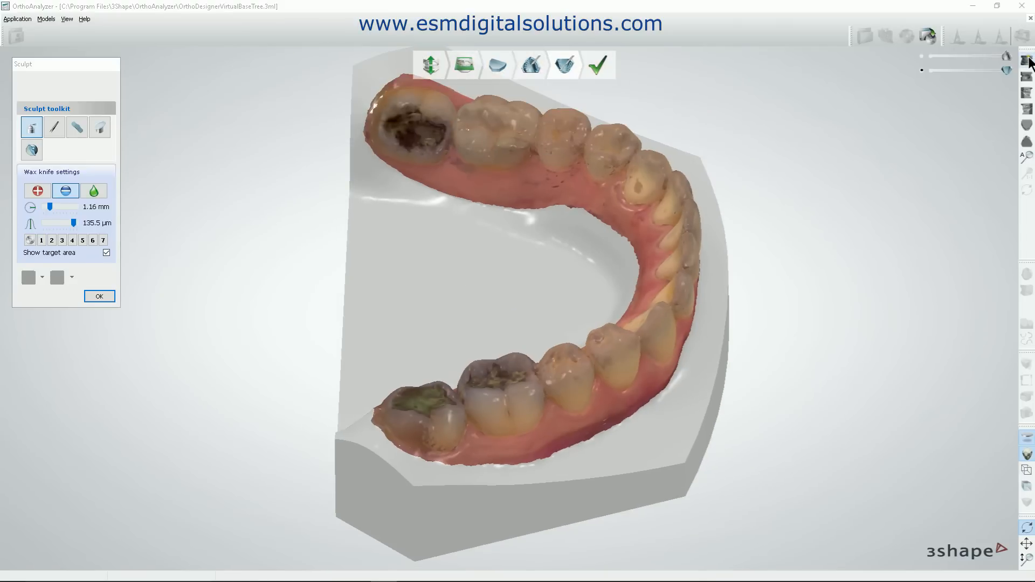
click(1027, 109)
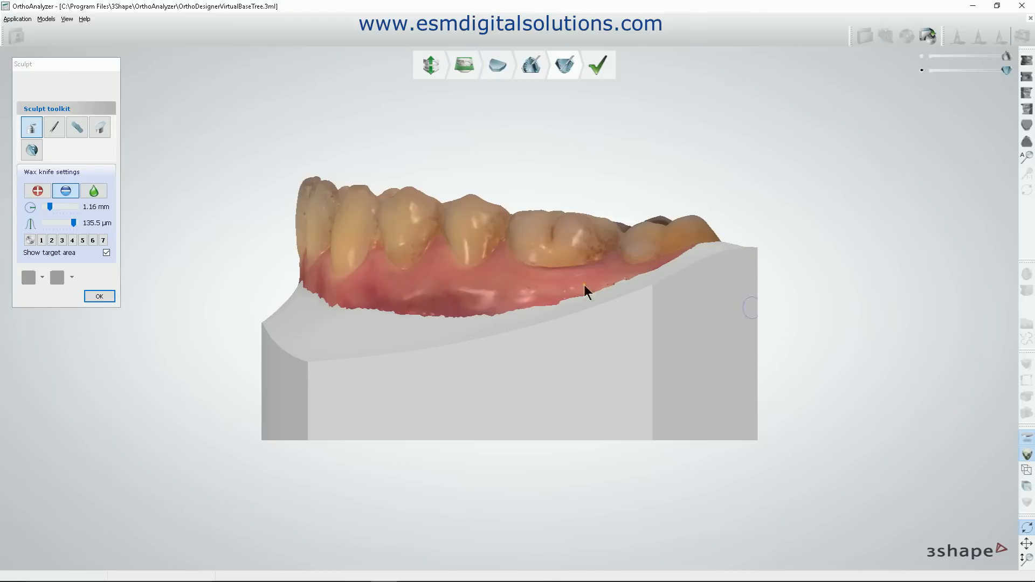
Plane-cut the mandibular base just below the gingiva across its full length, keeping the part with the teeth.
click(102, 128)
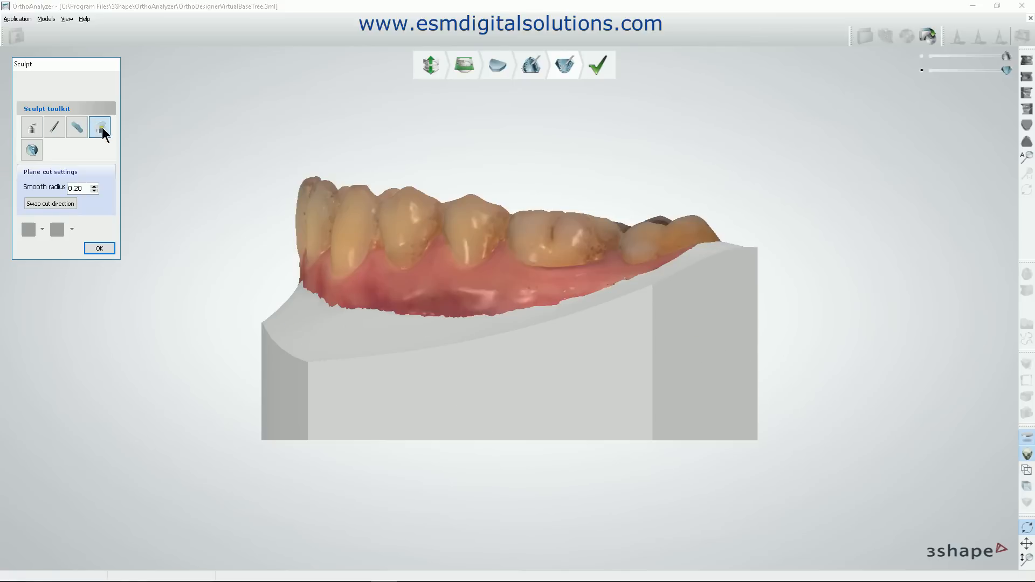
mouse_move(801, 294)
mouse_down()
mouse_move(431, 316)
mouse_move(243, 312)
mouse_up()
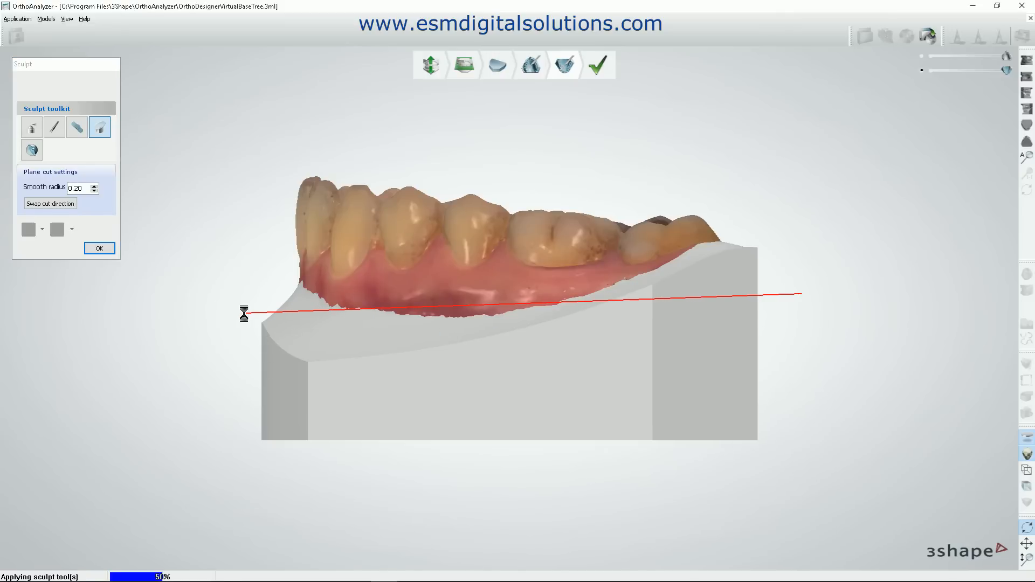
click(48, 206)
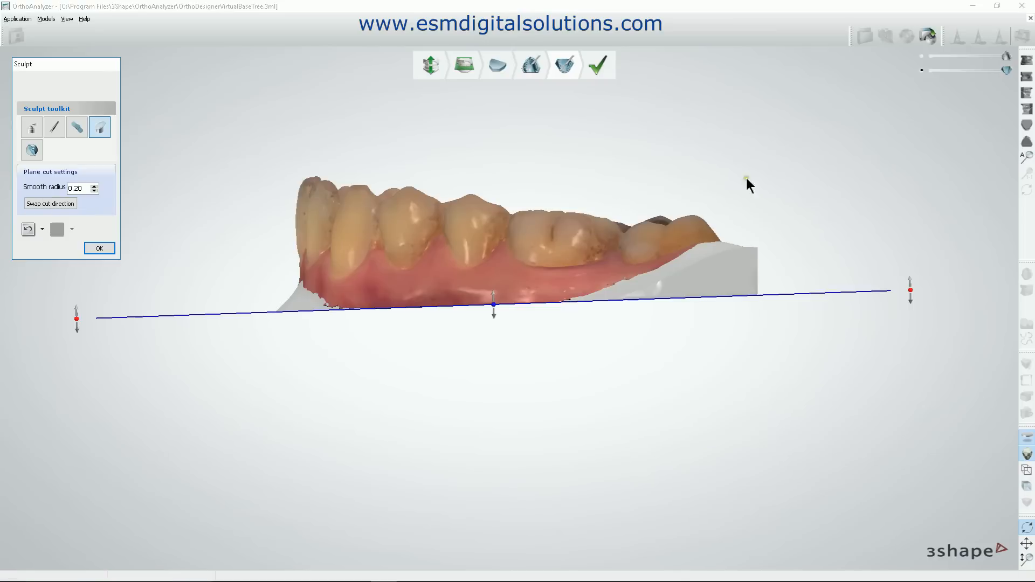
Set up a spline cut with the curved spline type in the occlusal view of the mandibular model.
click(1028, 131)
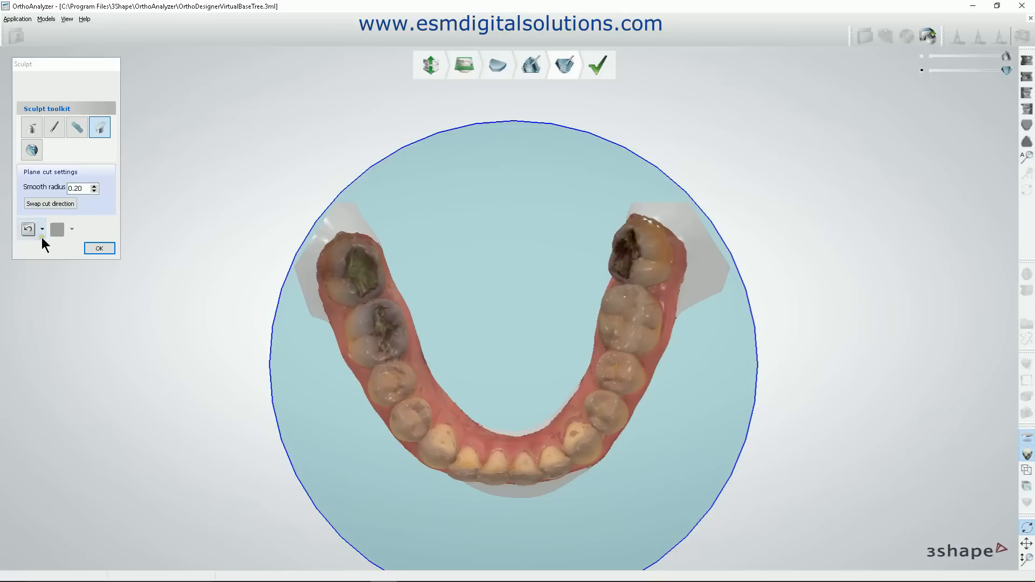
click(32, 149)
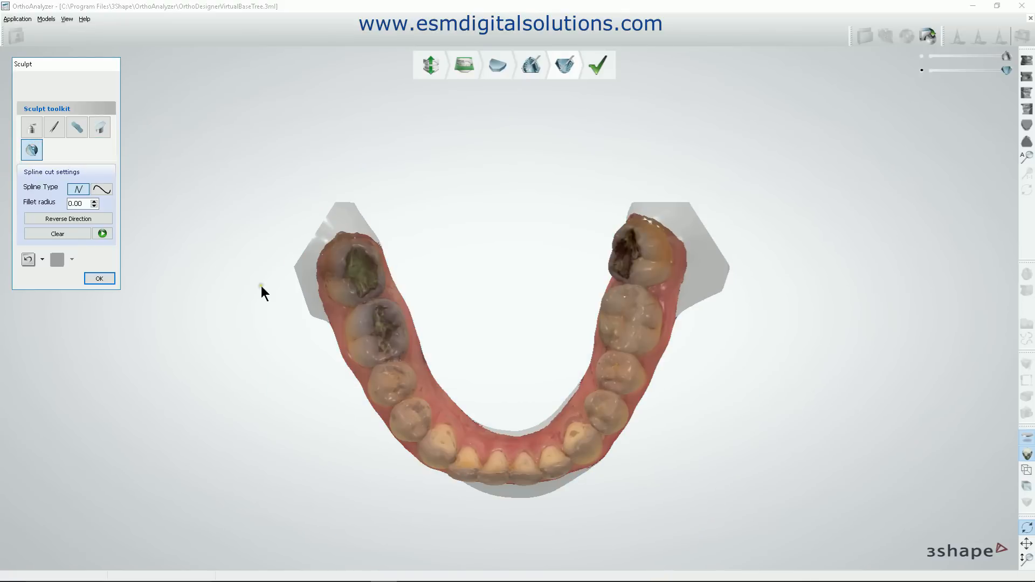
click(101, 189)
Try a spline cut with a closed curve running around both distal ends and across the molars of the mandibular model.
click(319, 307)
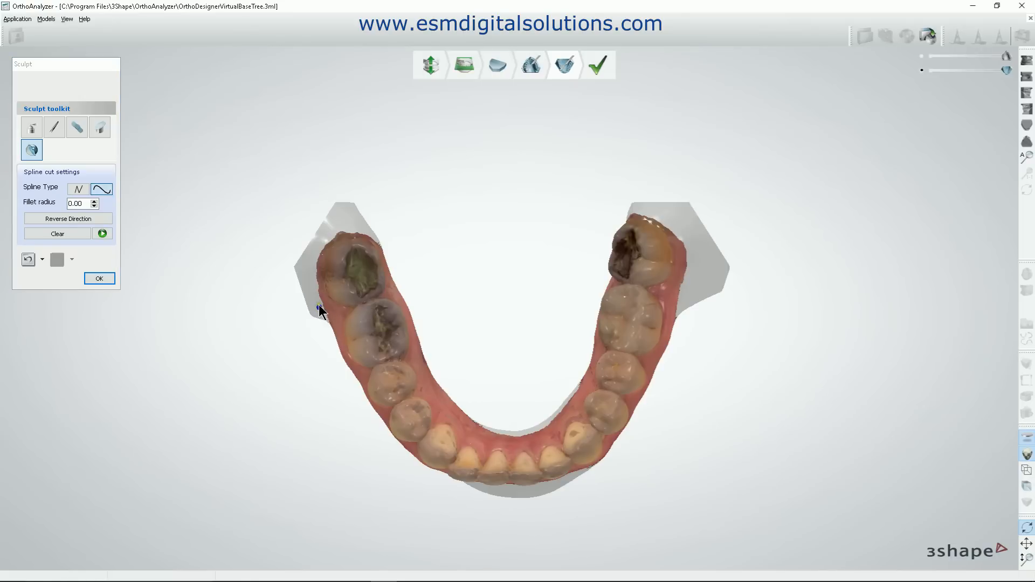
click(311, 257)
click(351, 225)
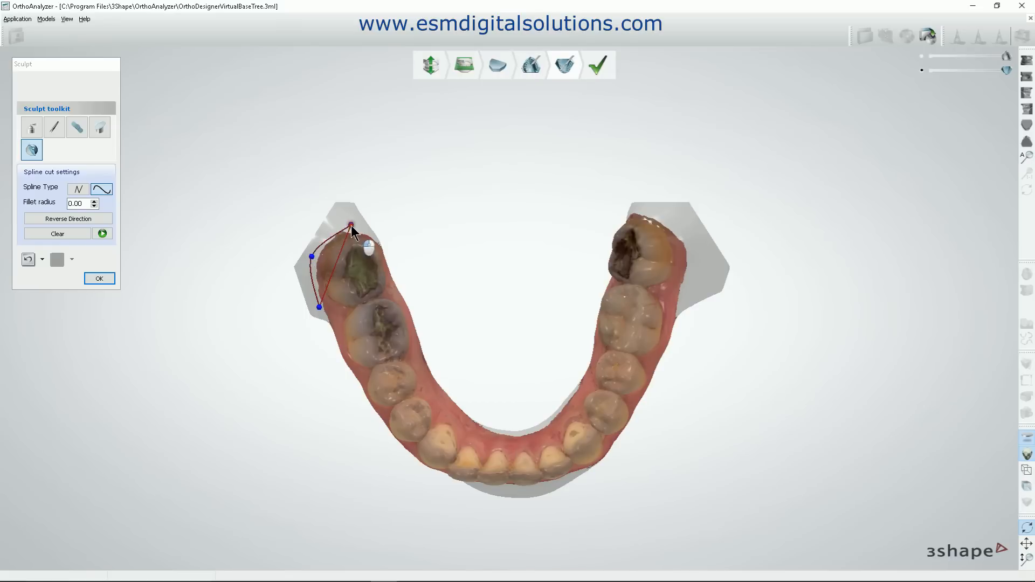
click(378, 227)
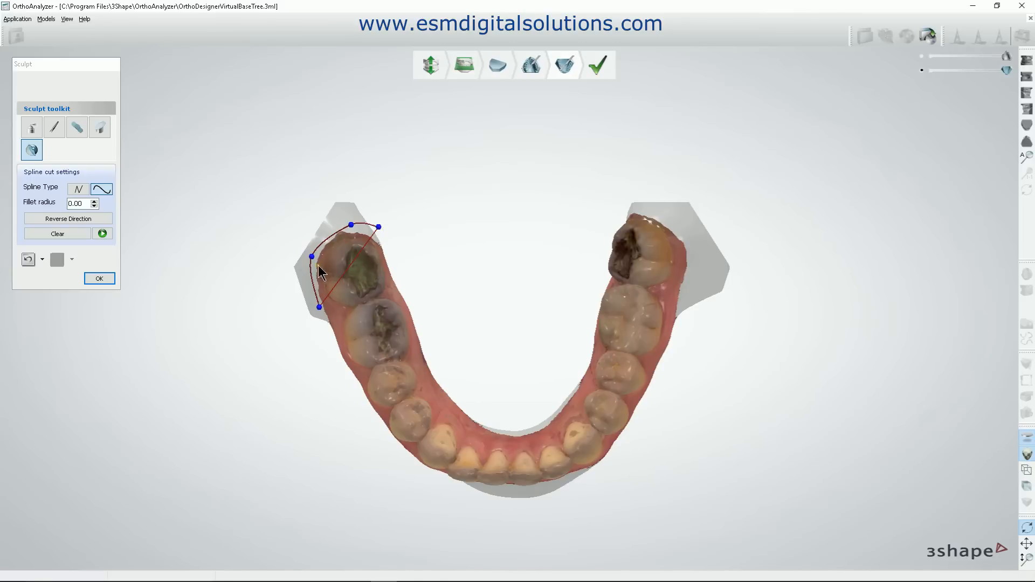
click(425, 226)
click(472, 232)
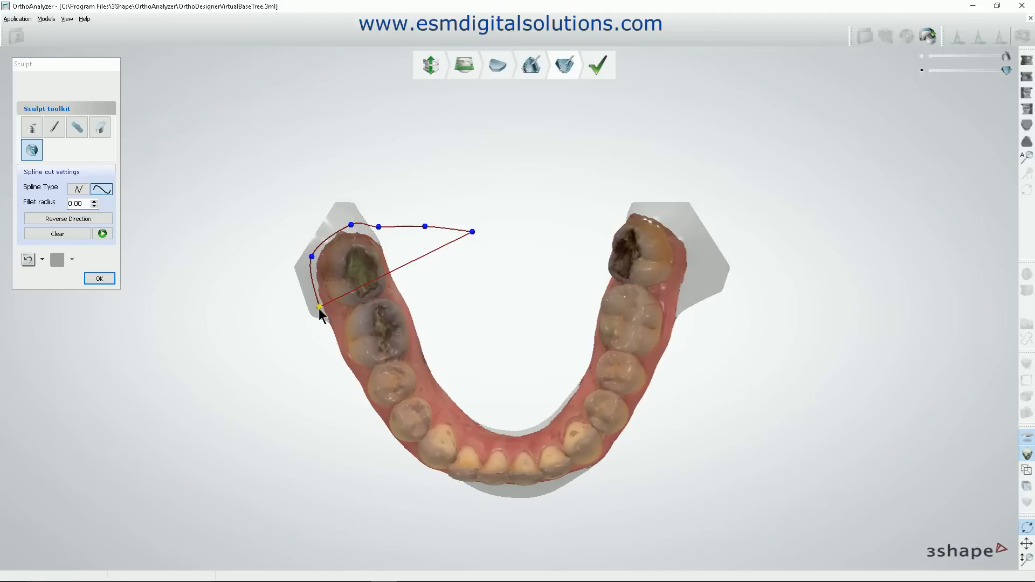
click(571, 228)
click(637, 207)
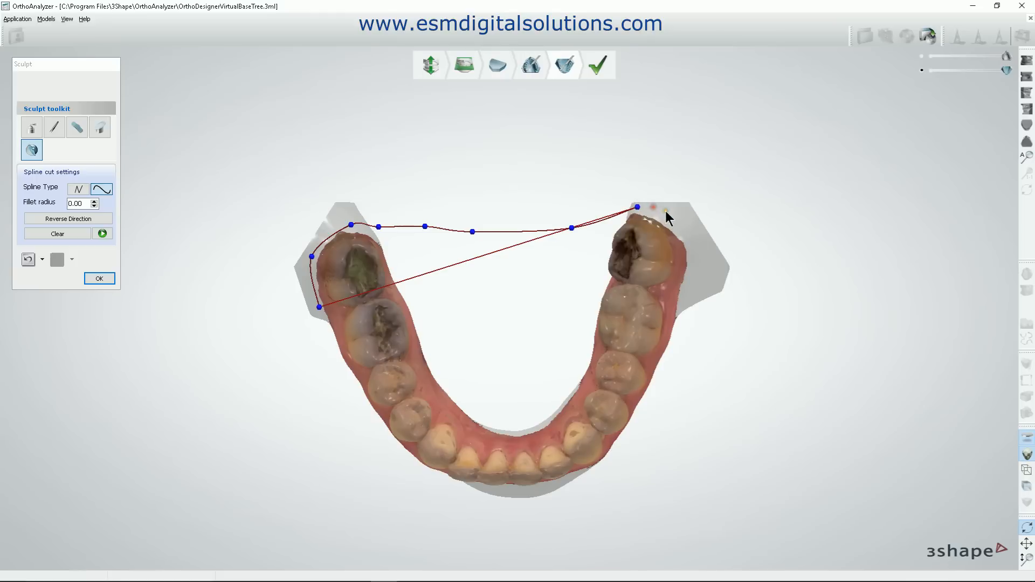
click(679, 223)
click(688, 264)
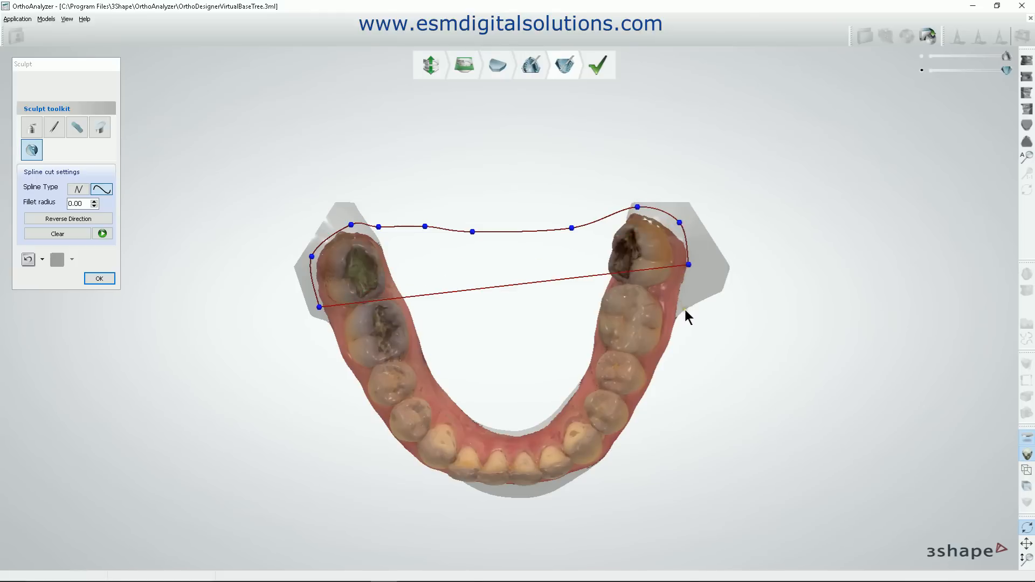
click(678, 319)
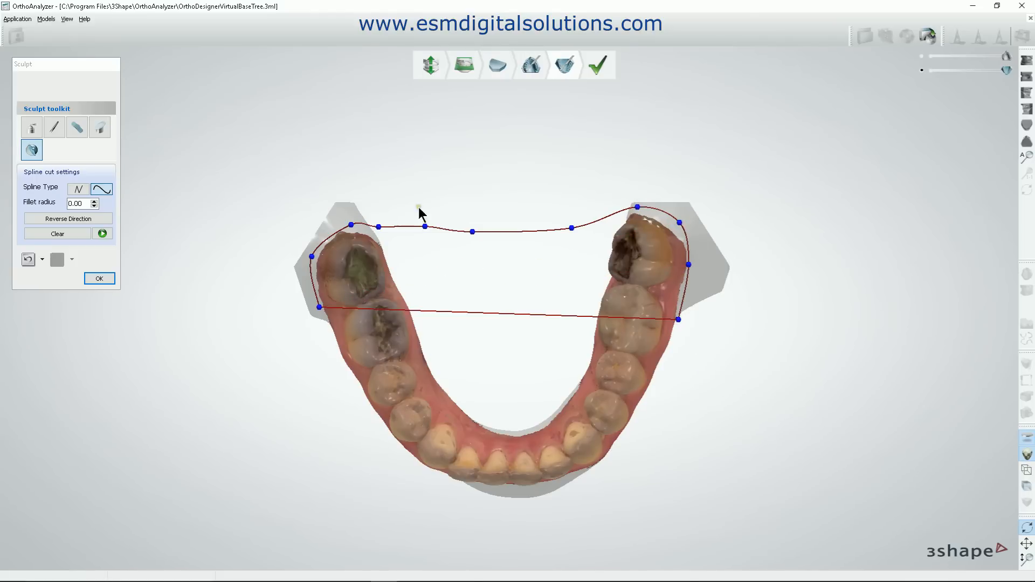
click(102, 233)
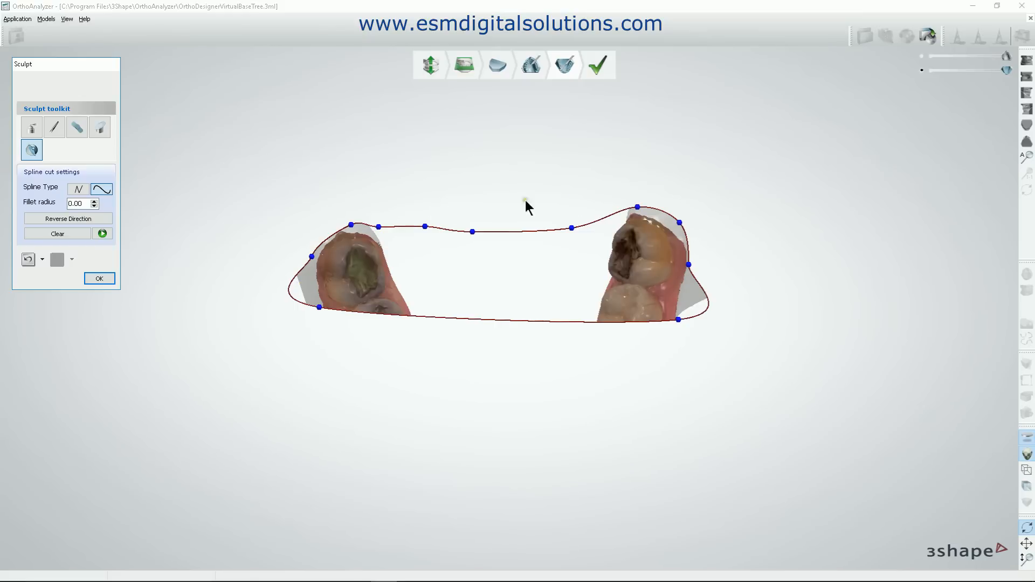
Try the closed spline cut in the reverse direction, undo the cut and clear the spline.
mouse_move(443, 330)
right_down()
mouse_move(467, 330)
mouse_move(455, 321)
mouse_move(476, 358)
mouse_move(459, 364)
right_up()
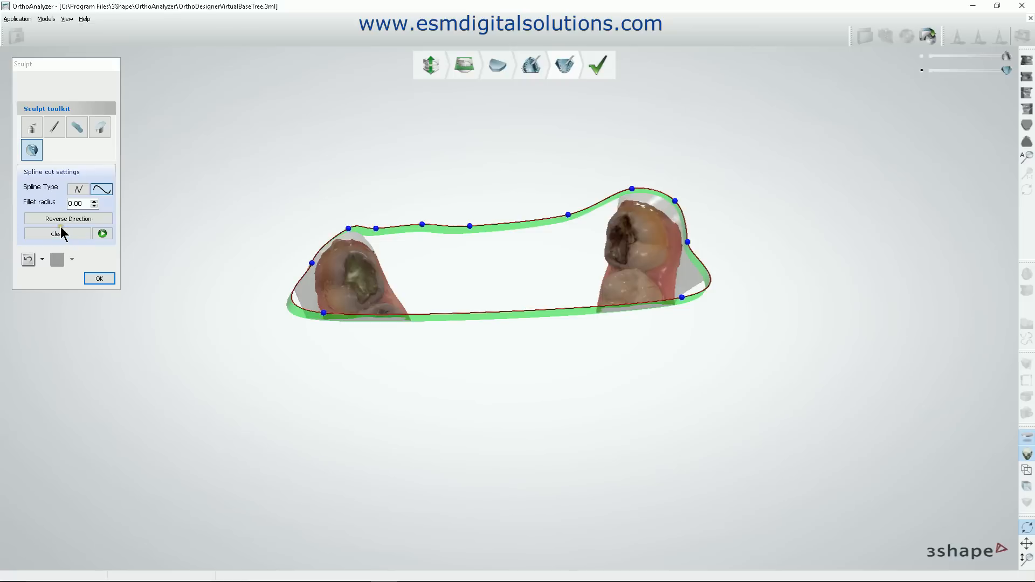
click(102, 233)
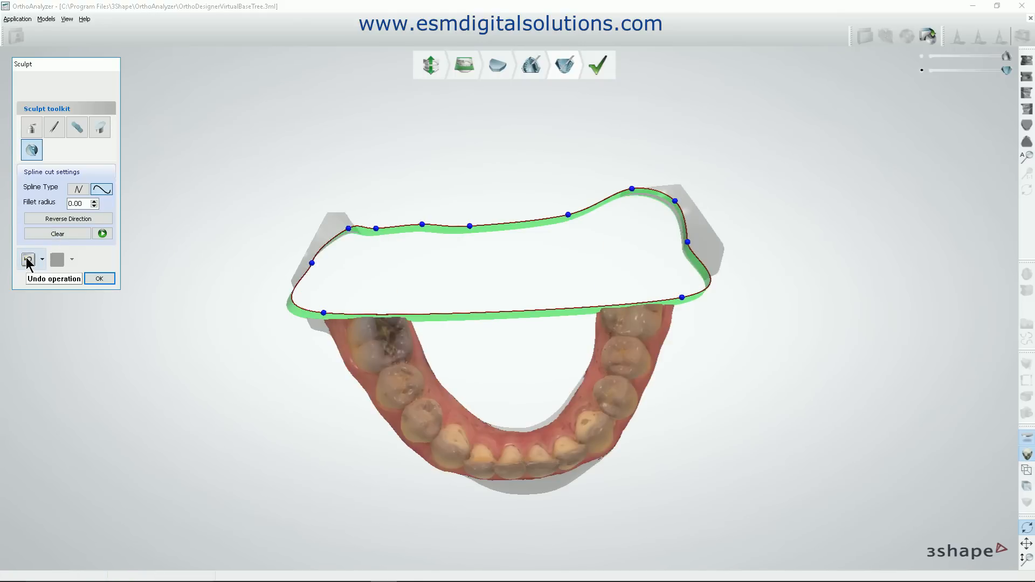
click(58, 232)
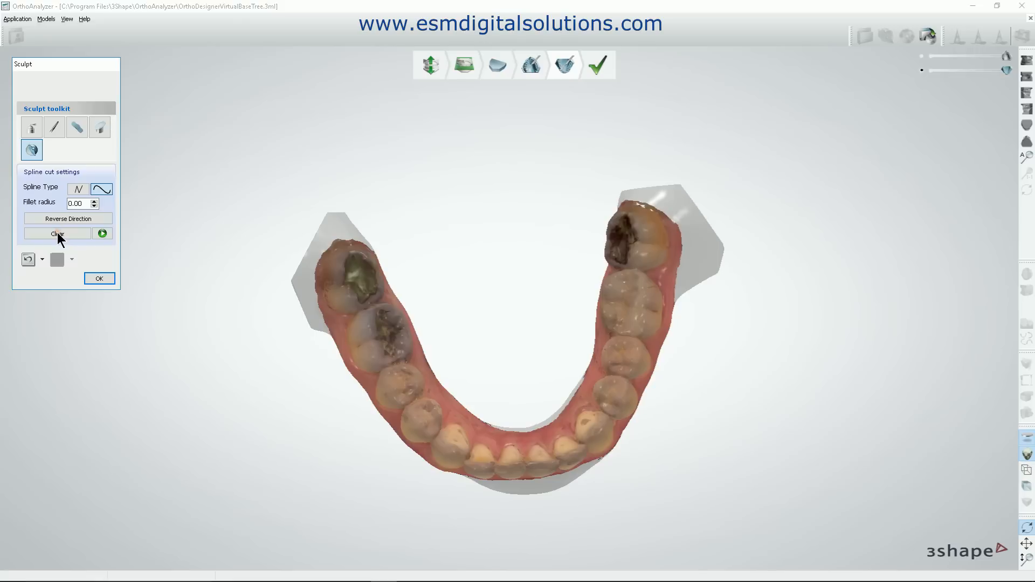
Try a single open curved spline cut around both distal ends of the mandibular base, from the outer right to the outer left molar area.
mouse_move(474, 225)
right_down()
mouse_move(461, 232)
mouse_move(490, 218)
right_up()
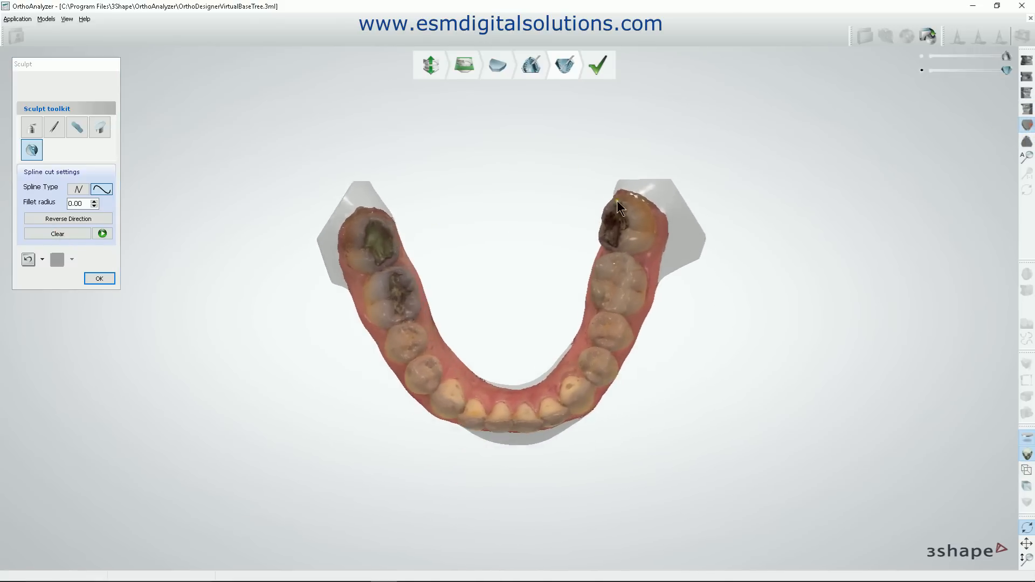
scroll(464, 219, up, 2)
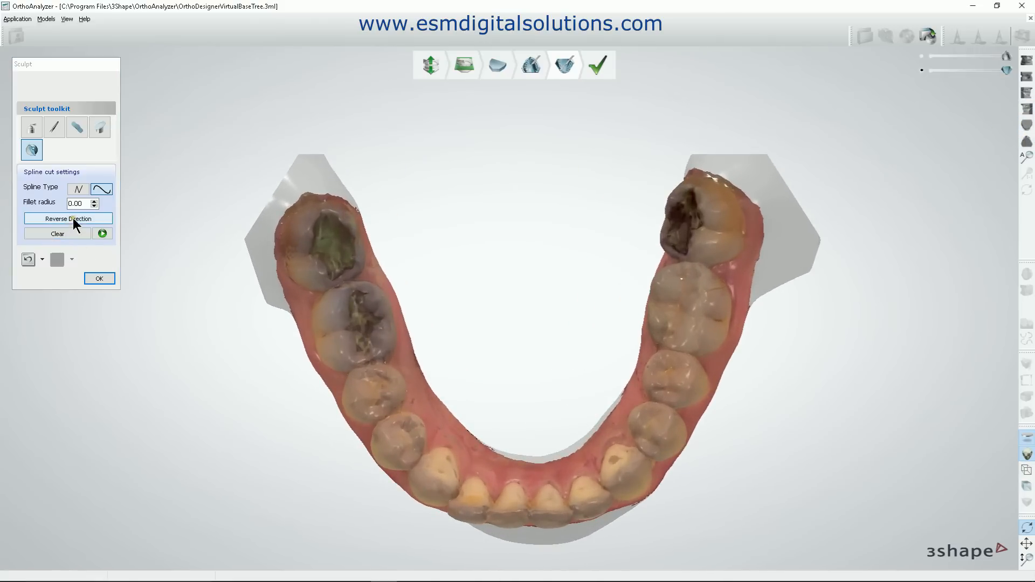
click(290, 322)
click(272, 246)
click(288, 199)
click(339, 187)
click(373, 208)
click(458, 221)
click(583, 214)
click(666, 180)
click(693, 159)
click(731, 168)
click(762, 201)
click(763, 255)
click(752, 317)
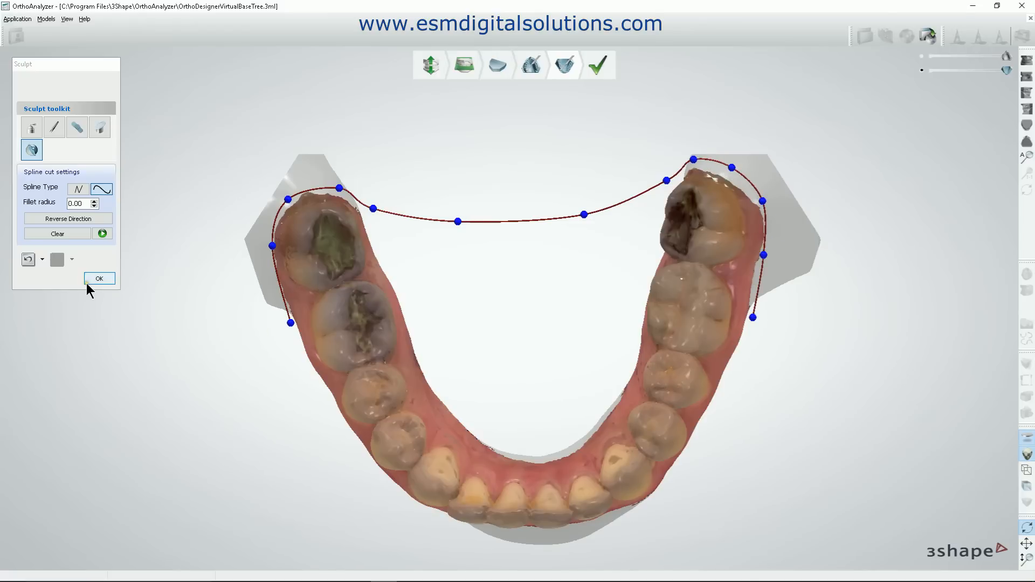
click(102, 233)
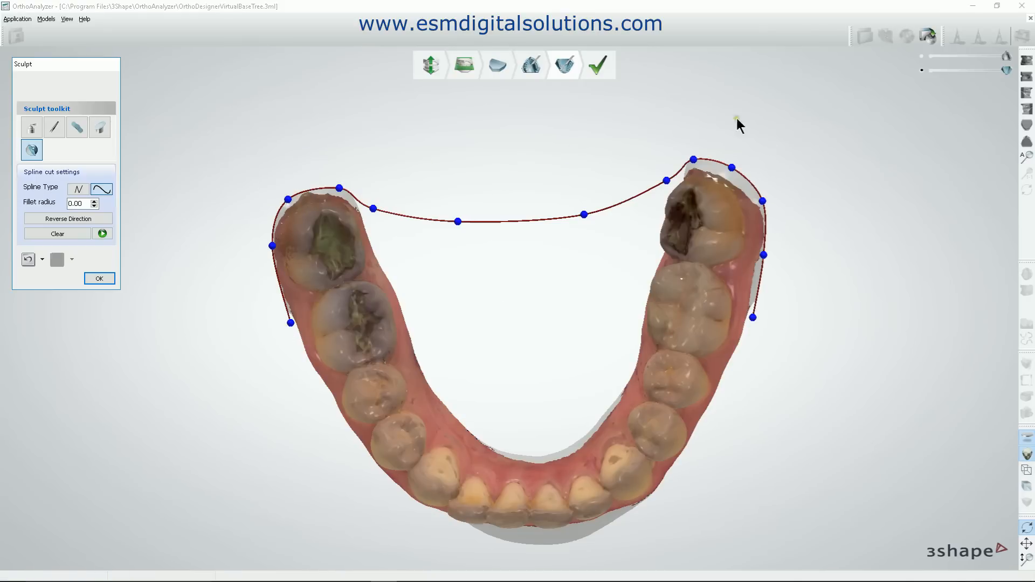
Inspect the open spline's cutting surface around the distal ends, undo that cut and clear the spline.
mouse_move(601, 332)
right_down()
mouse_move(604, 247)
mouse_move(600, 344)
mouse_move(595, 329)
right_up()
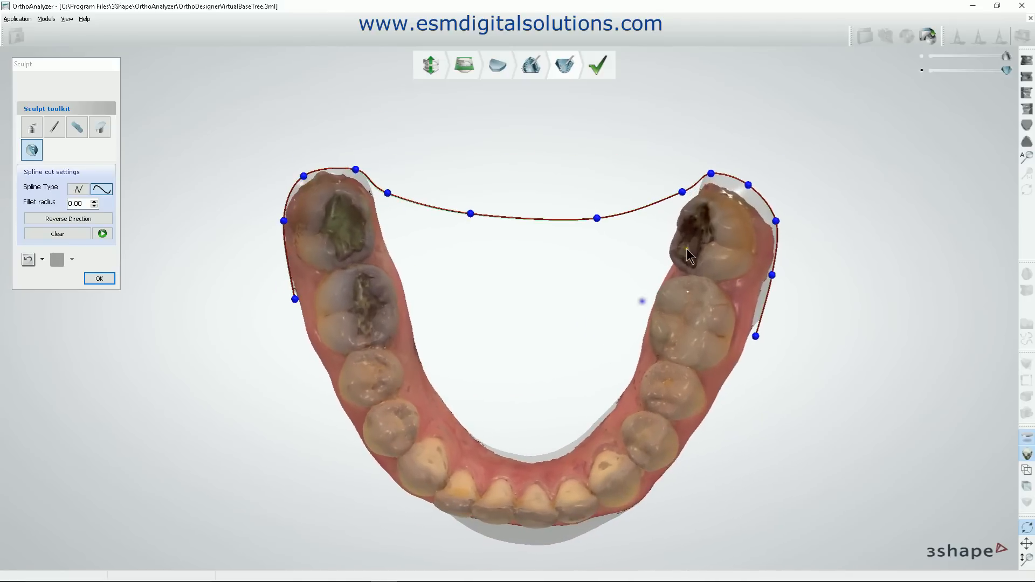
mouse_move(520, 344)
right_down()
mouse_move(607, 273)
mouse_move(636, 287)
mouse_move(520, 294)
mouse_move(497, 381)
mouse_move(510, 359)
right_up()
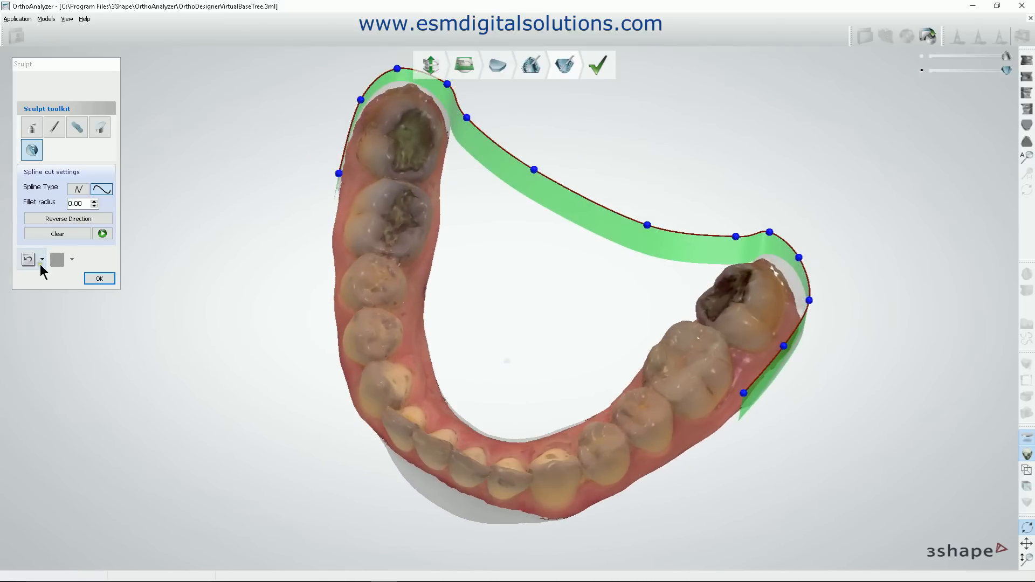
click(58, 233)
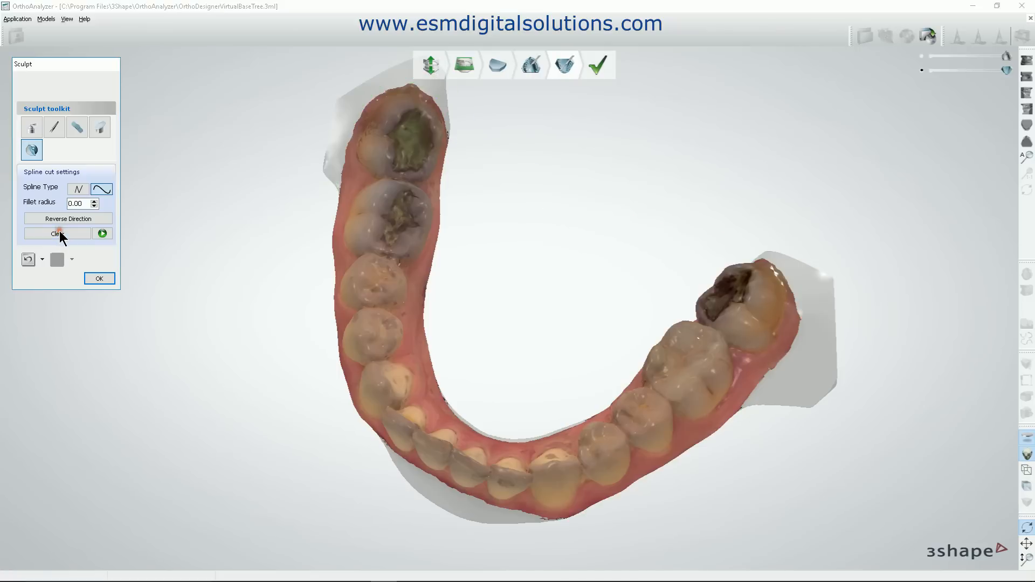
Trim the base behind the last molar on the patient's right side with a curved spline cut that follows the gingiva.
click(1027, 124)
scroll(483, 248, up, 3)
middle_drag(483, 248, 541, 296)
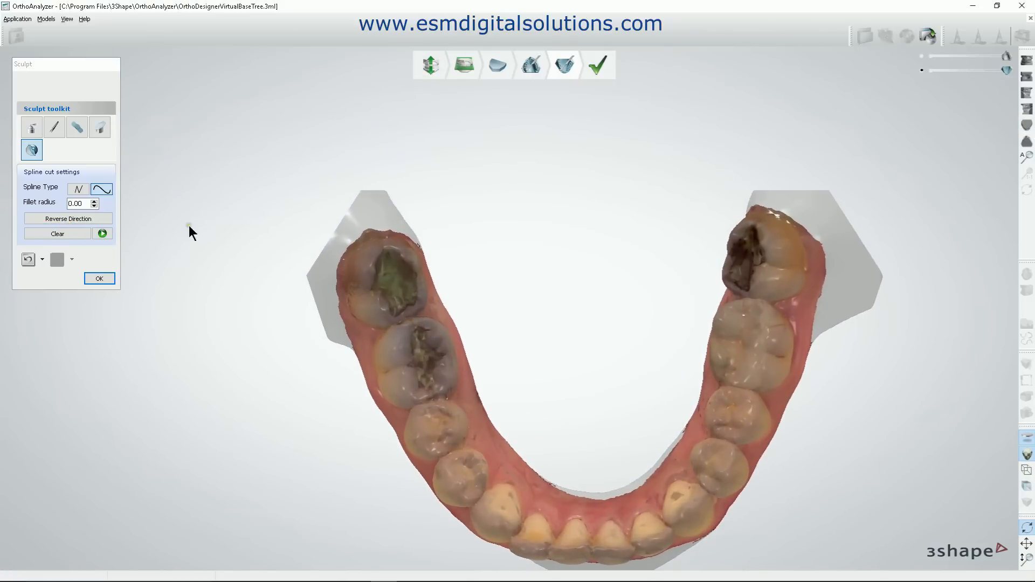
click(351, 354)
click(333, 273)
click(351, 228)
click(381, 216)
click(413, 234)
click(449, 282)
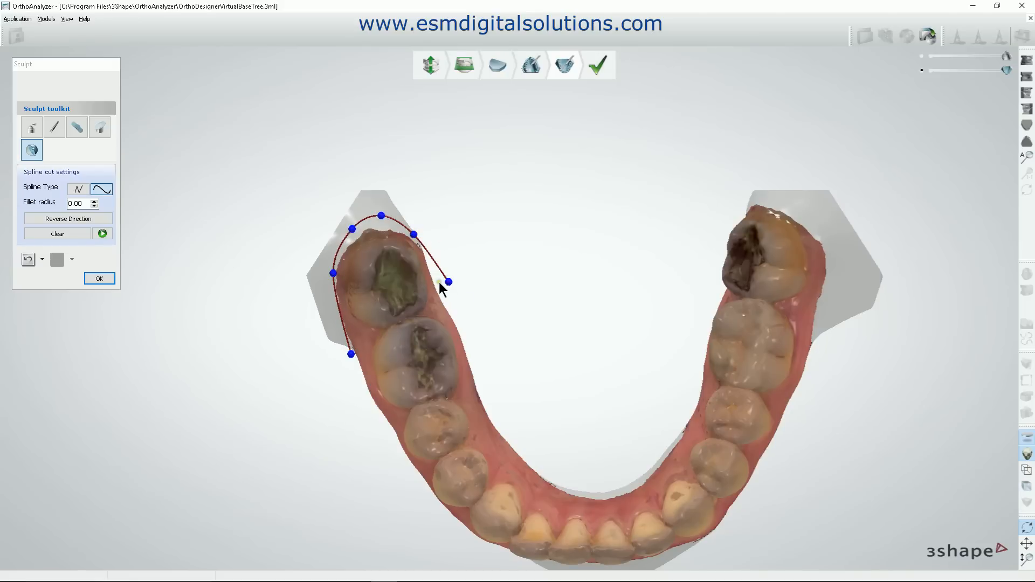
click(102, 233)
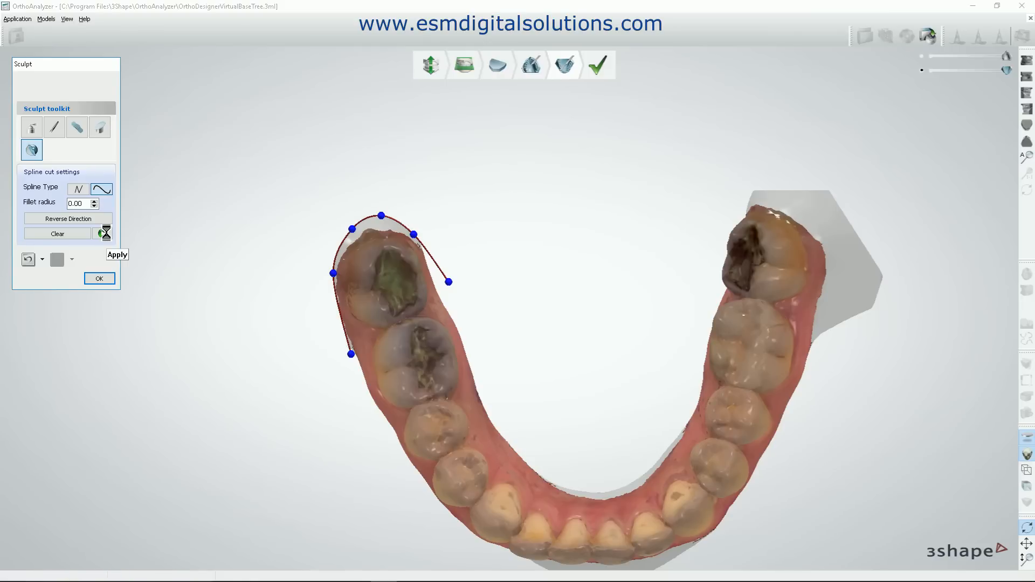
click(31, 151)
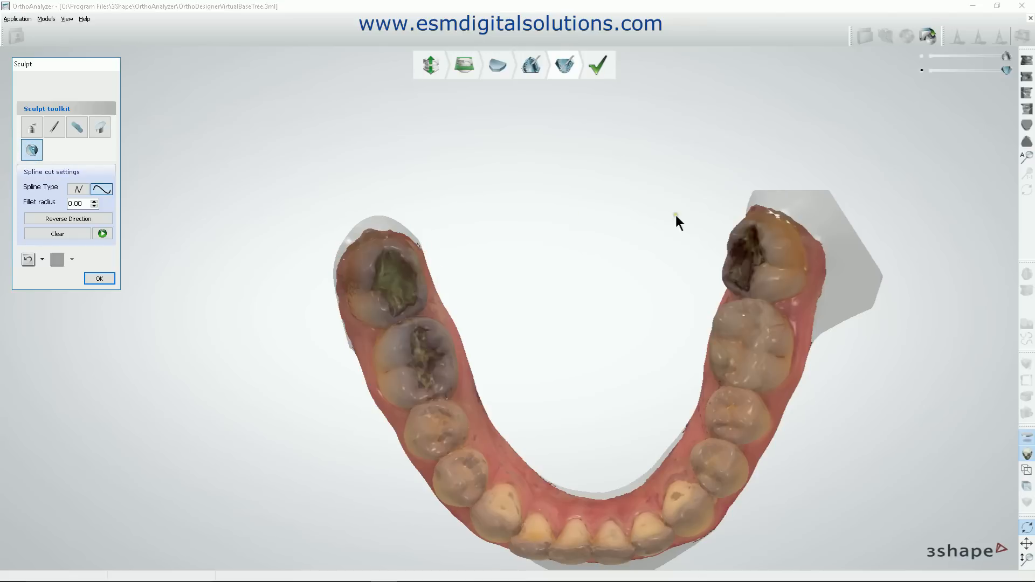
click(743, 205)
double_click(773, 205)
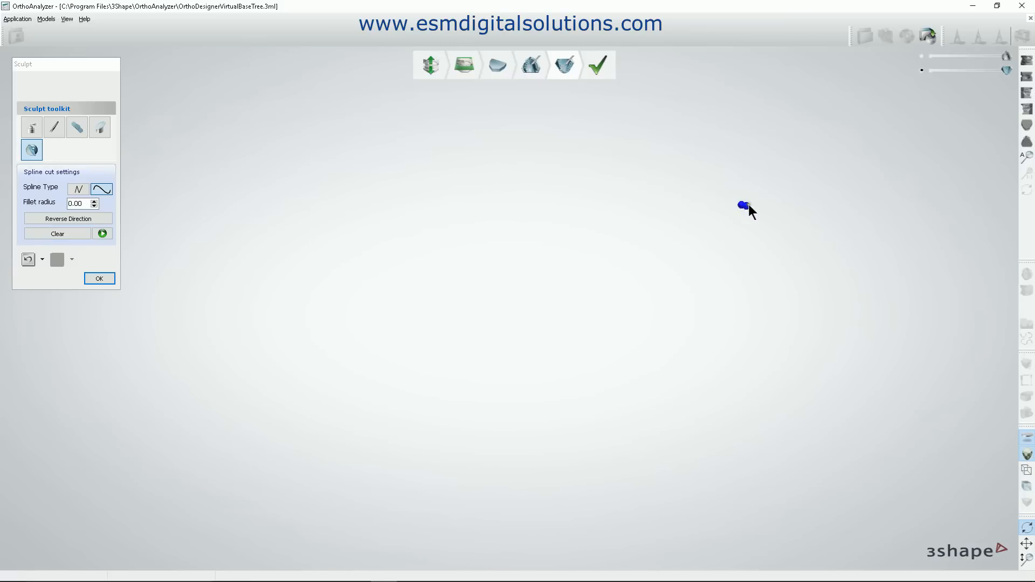
scroll(742, 207, up, 5)
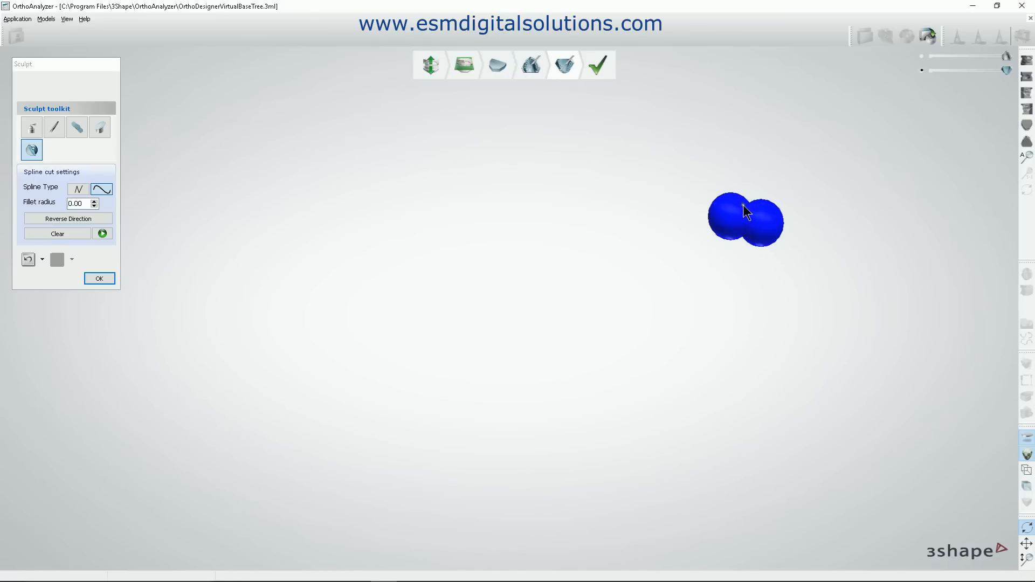
scroll(743, 210, up, 3)
scroll(741, 211, down, 3)
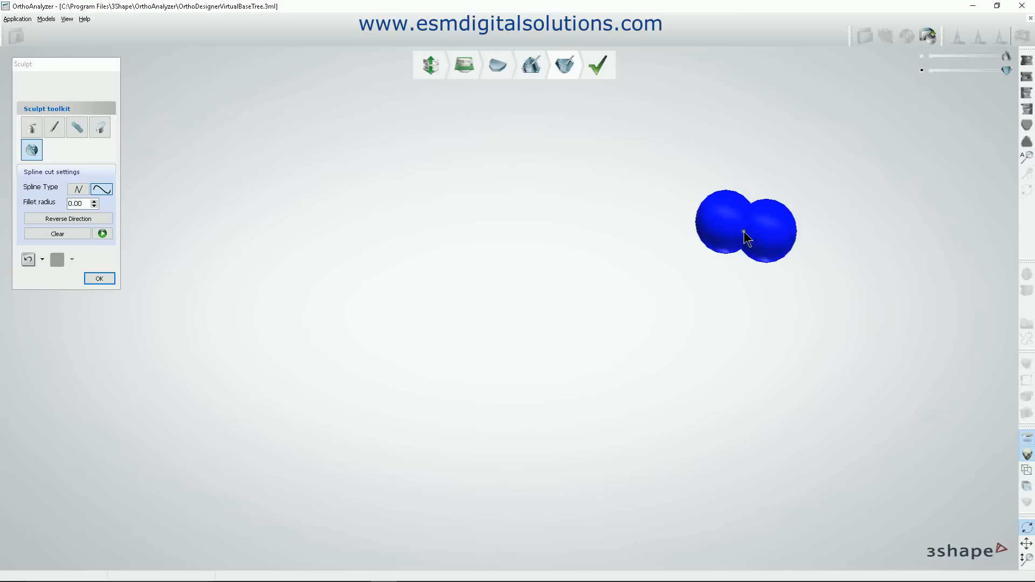
scroll(743, 233, down, 5)
scroll(654, 247, down, 1)
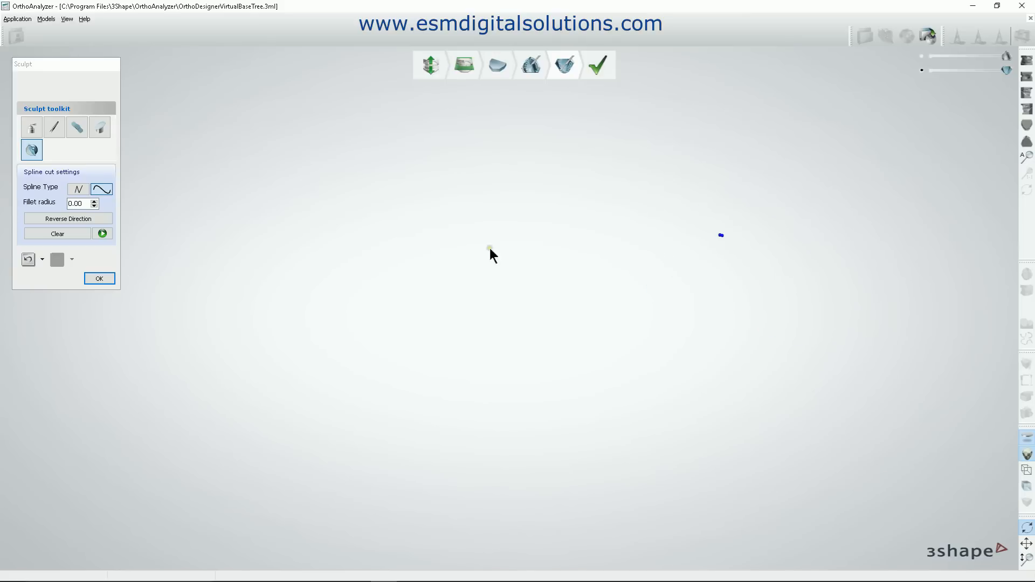
click(28, 260)
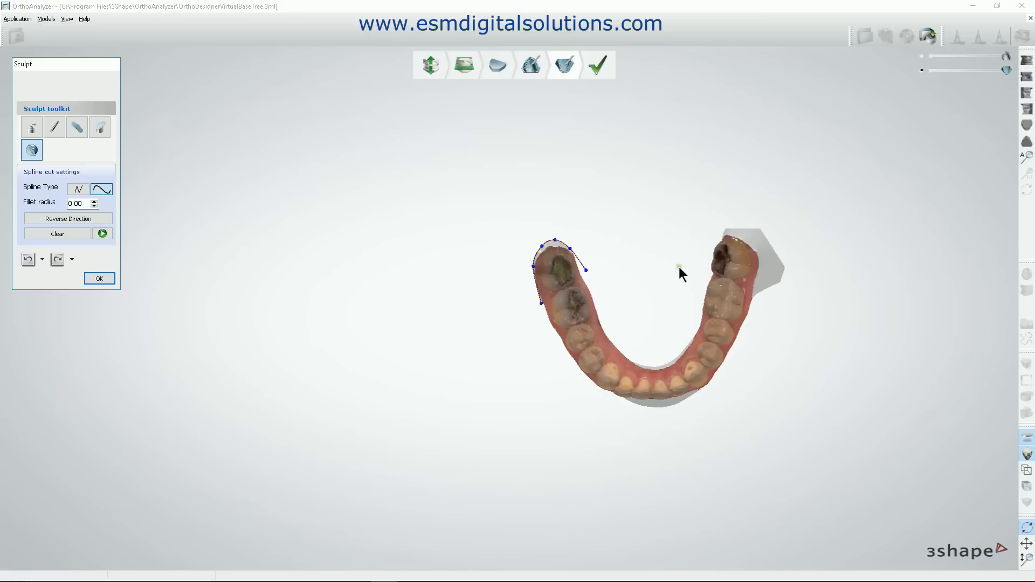
Start a new spline cut with five points around the last molar on the patient's left side, following the gingiva.
ctrl+right_drag(681, 272, 561, 284)
scroll(582, 253, up, 3)
scroll(582, 253, up, 3)
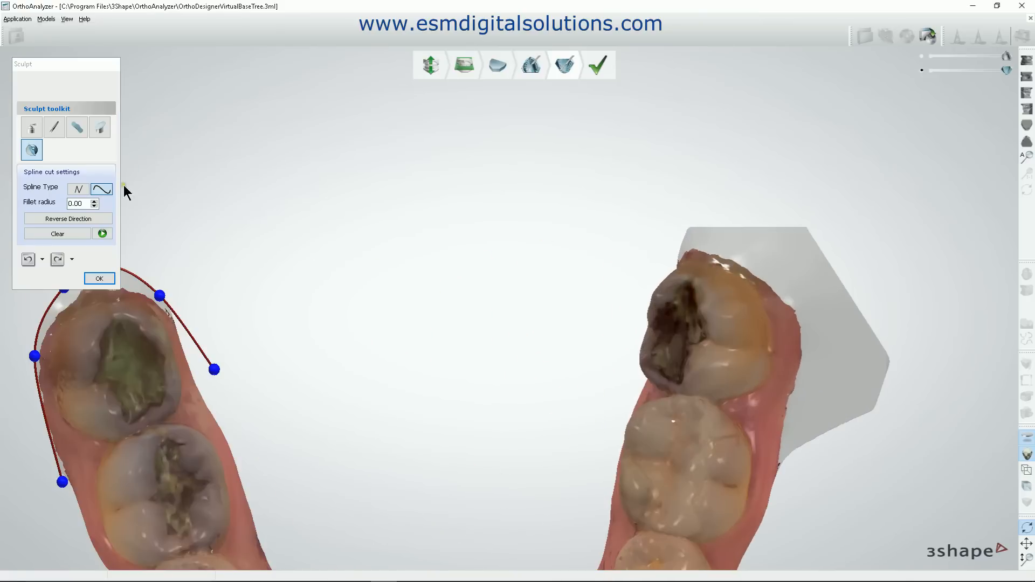
click(31, 149)
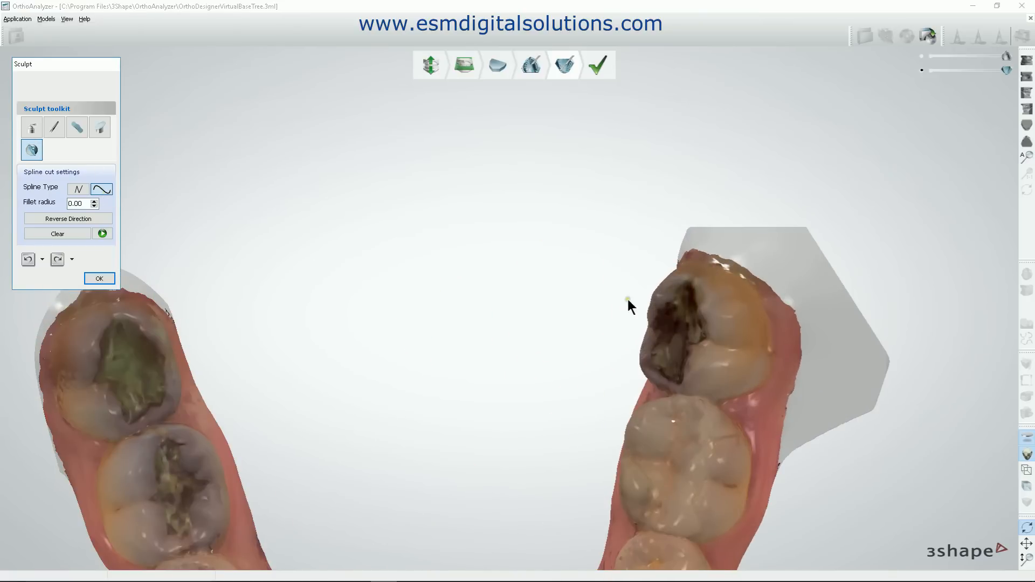
click(653, 252)
click(742, 249)
click(791, 293)
click(802, 369)
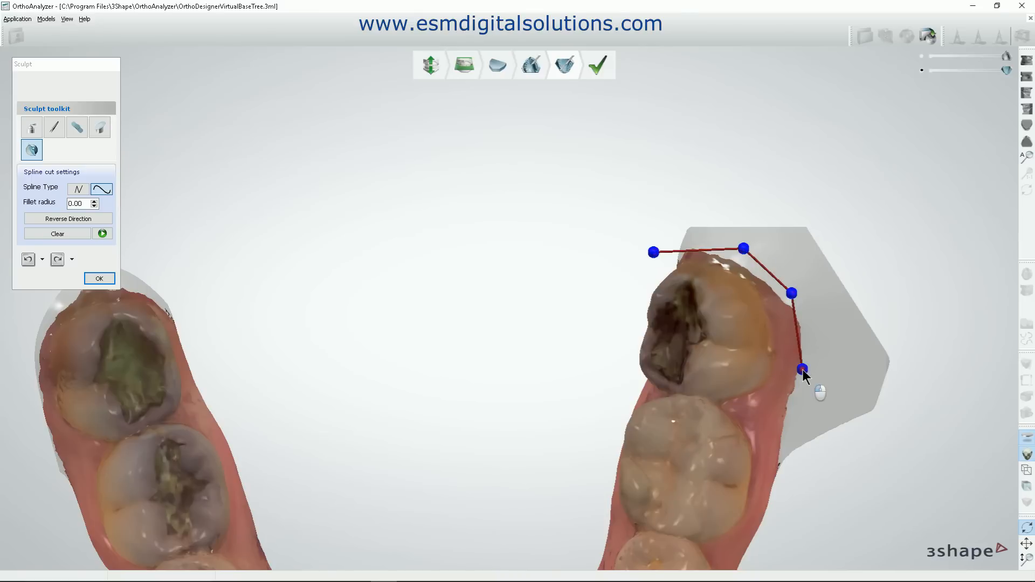
click(780, 487)
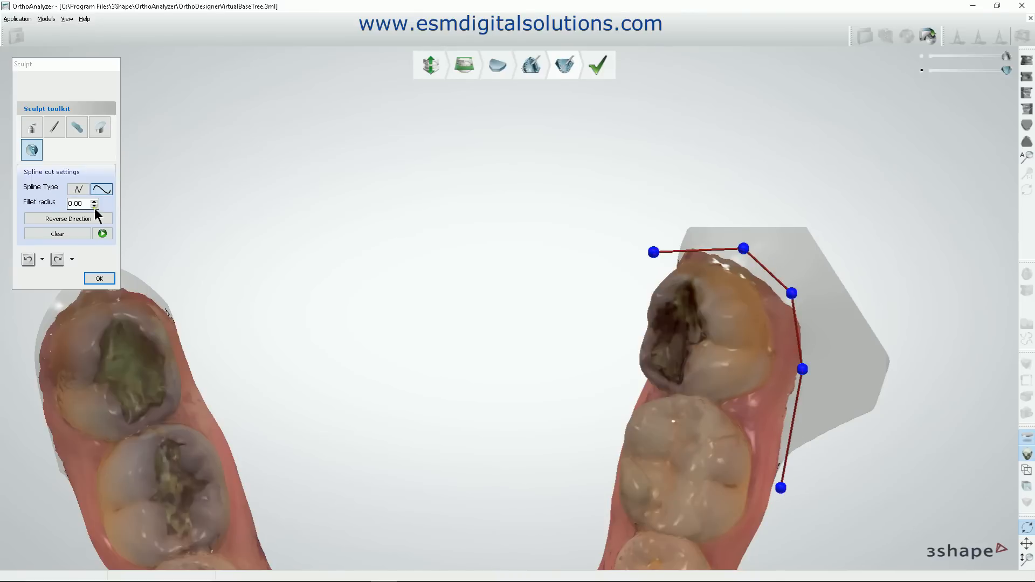
Compare the straight and curved spline types, then cut away the excess base behind the patient's left last molar with the curved spline.
click(78, 189)
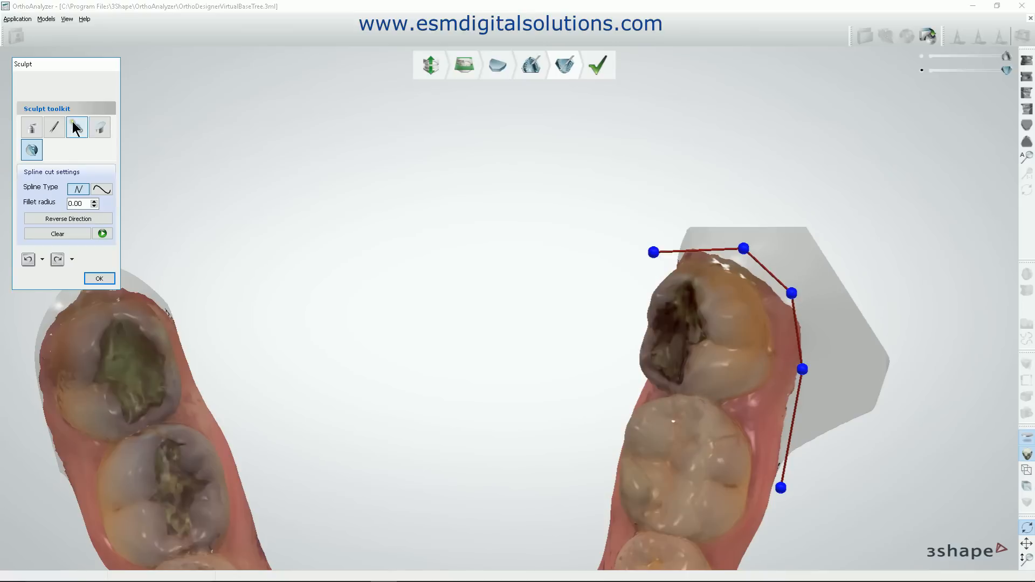
click(102, 188)
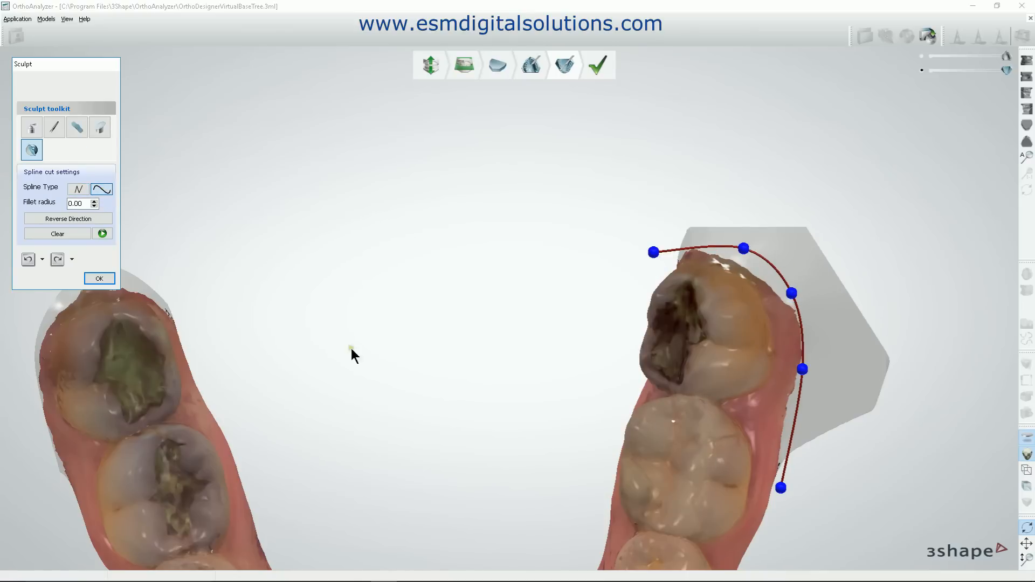
click(102, 234)
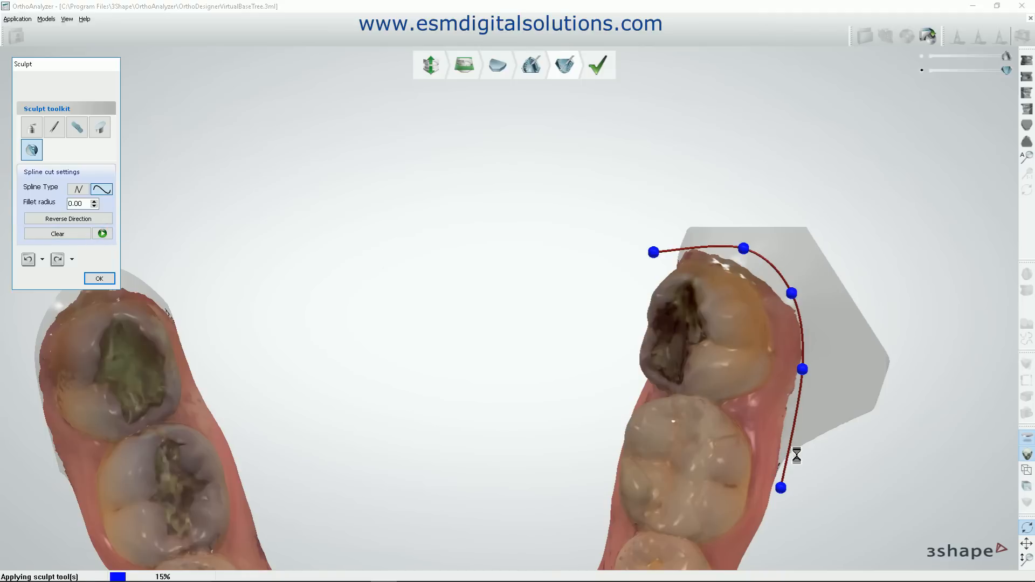
scroll(513, 280, down, 6)
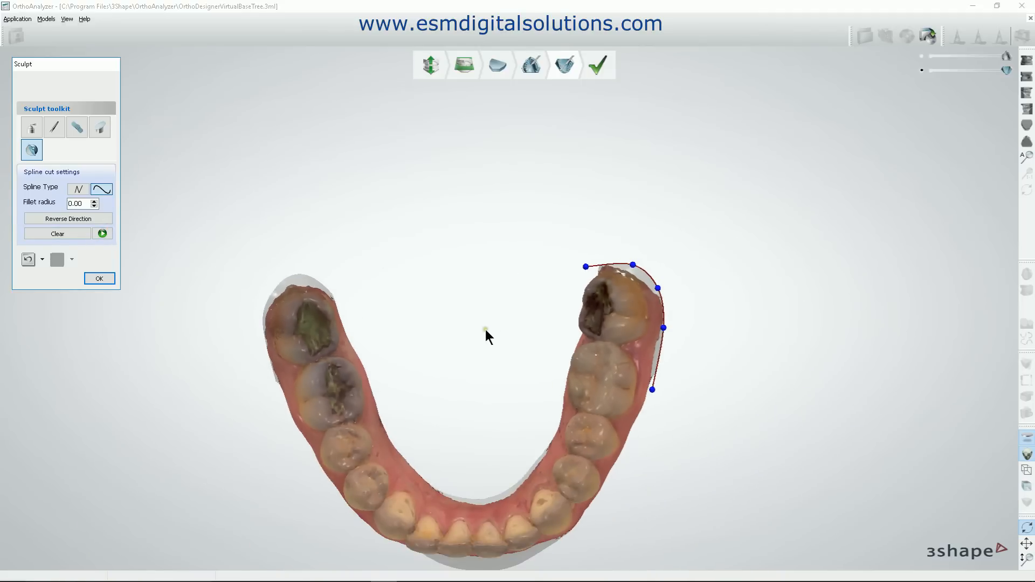
right_drag(574, 252, 605, 169)
click(67, 218)
right_drag(462, 342, 441, 270)
Engrave the letters ESM on the underside of the mandibular base with the wax knife and finish the model set preparation.
click(32, 128)
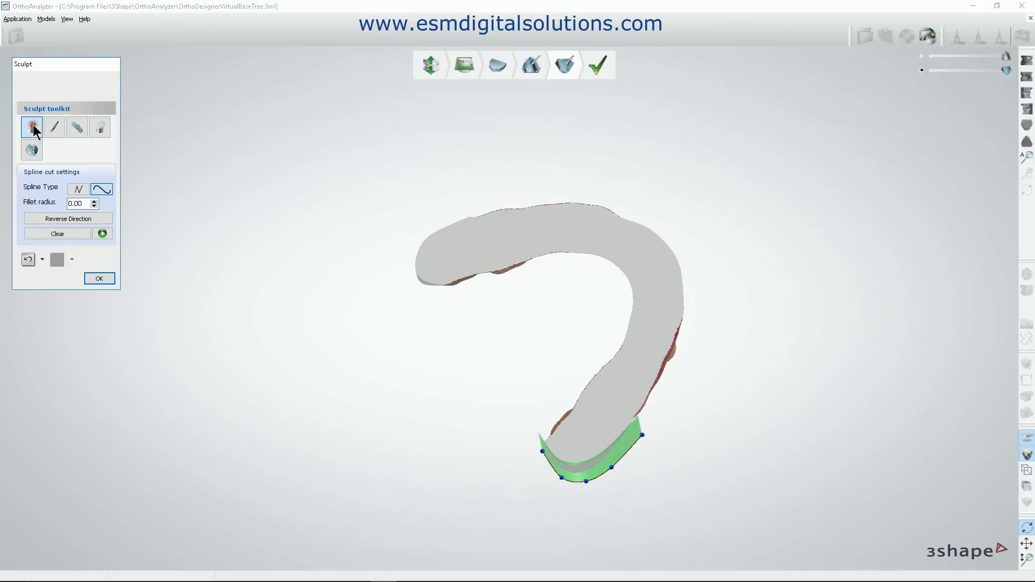
scroll(535, 296, up, 8)
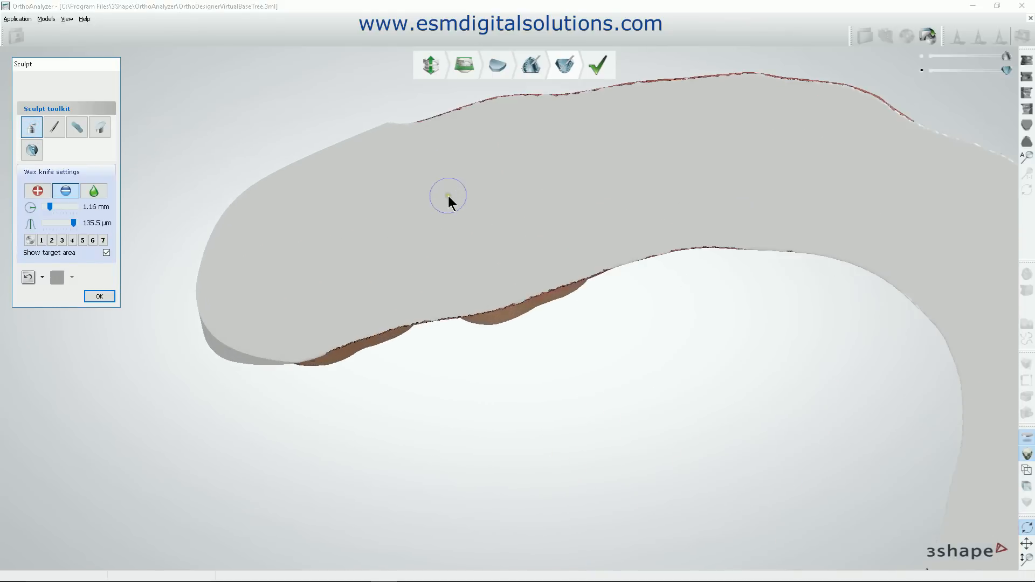
drag(379, 205, 358, 201)
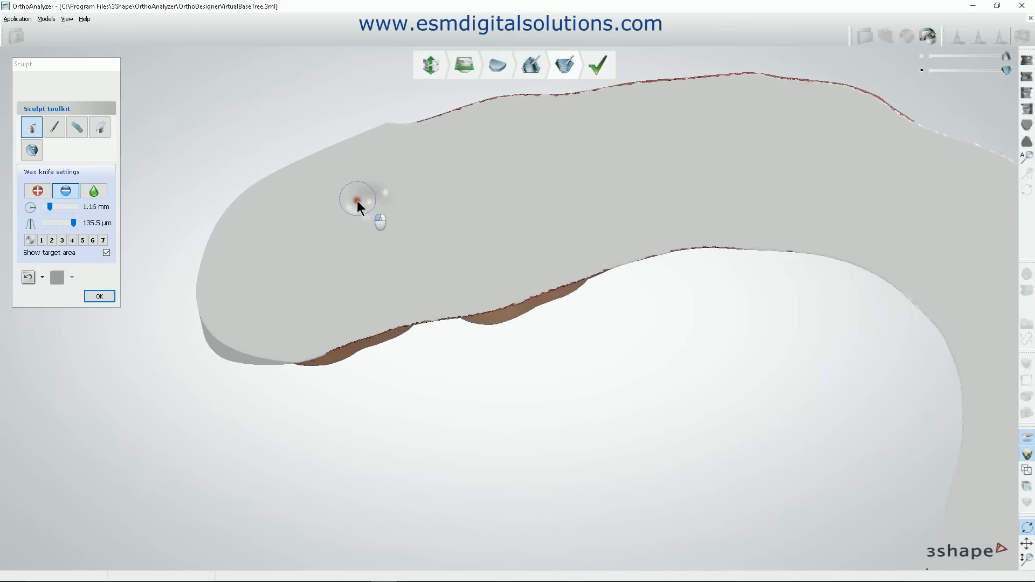
drag(347, 303, 401, 277)
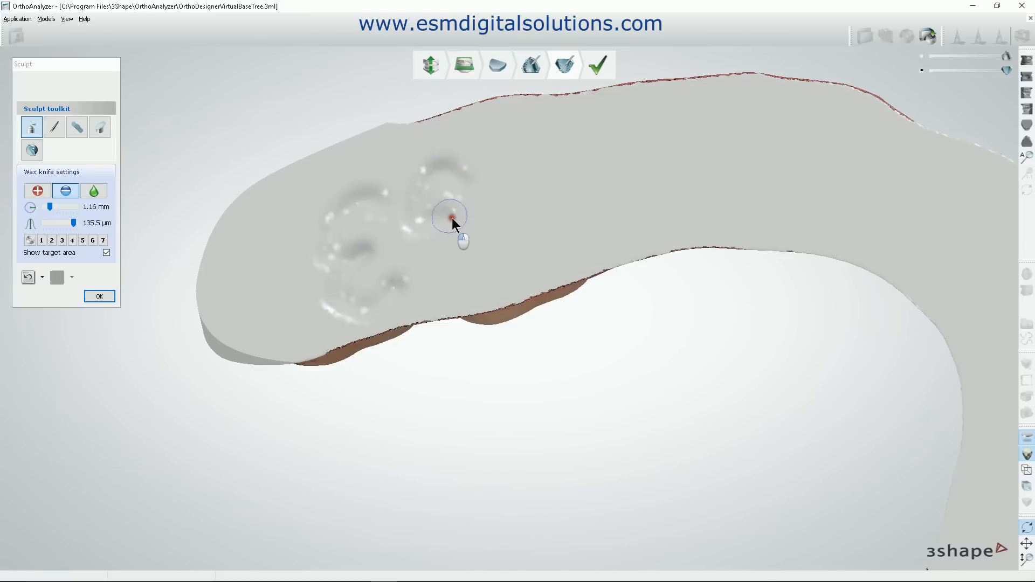
mouse_move(468, 278)
mouse_down()
mouse_move(448, 266)
mouse_move(510, 254)
mouse_move(495, 187)
mouse_move(532, 186)
mouse_move(545, 161)
mouse_move(578, 162)
mouse_up()
drag(589, 233, 591, 243)
click(99, 296)
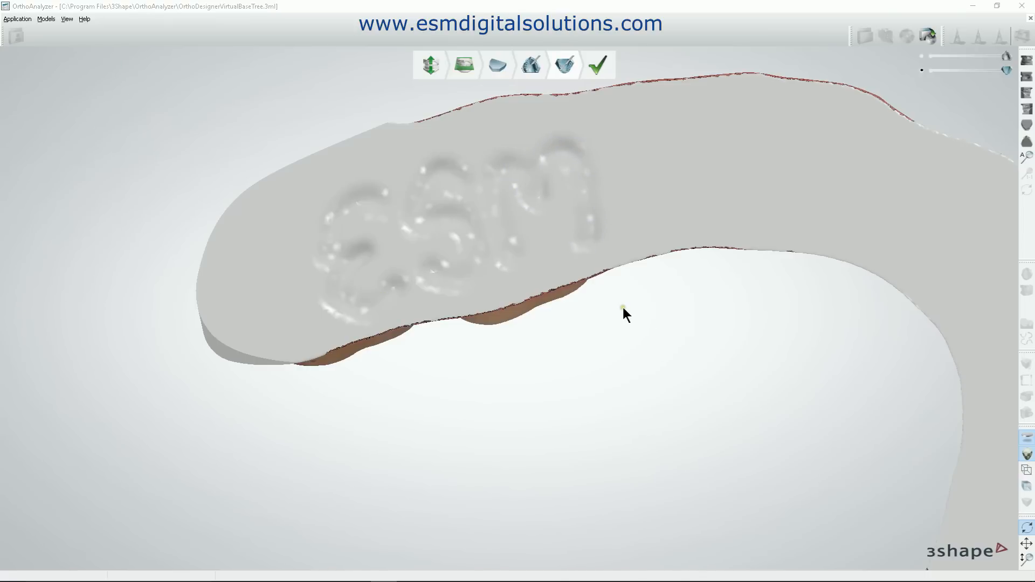
click(601, 64)
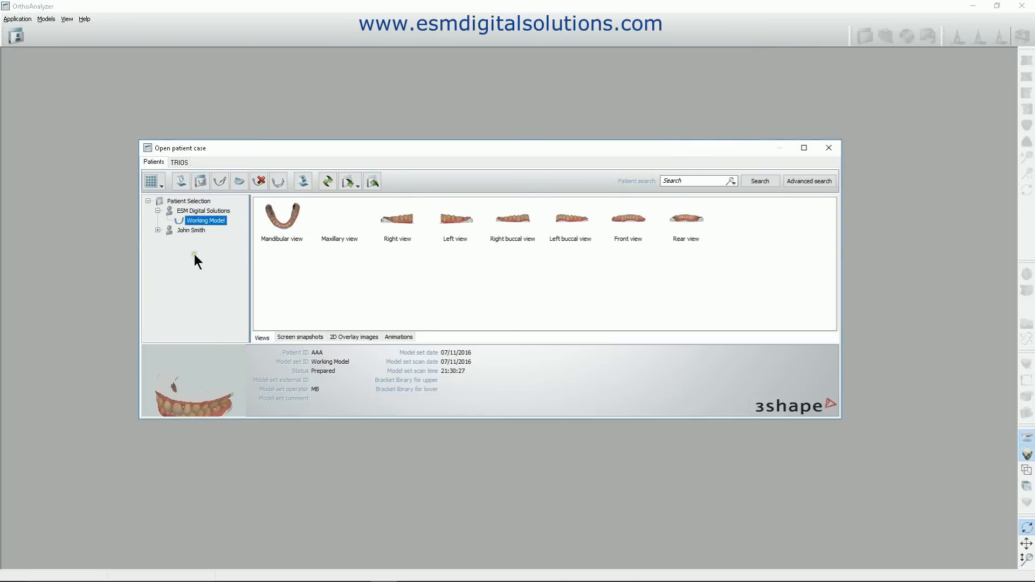
Try to export the models of the Working Model set, declining the add-on purchase and closing the export report.
right_click(204, 225)
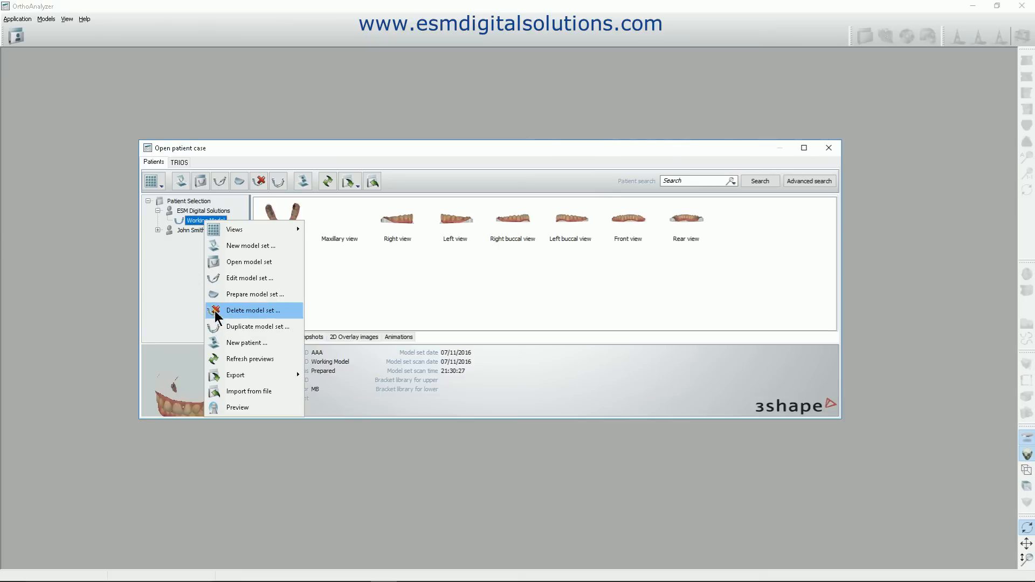
mouse_move(242, 377)
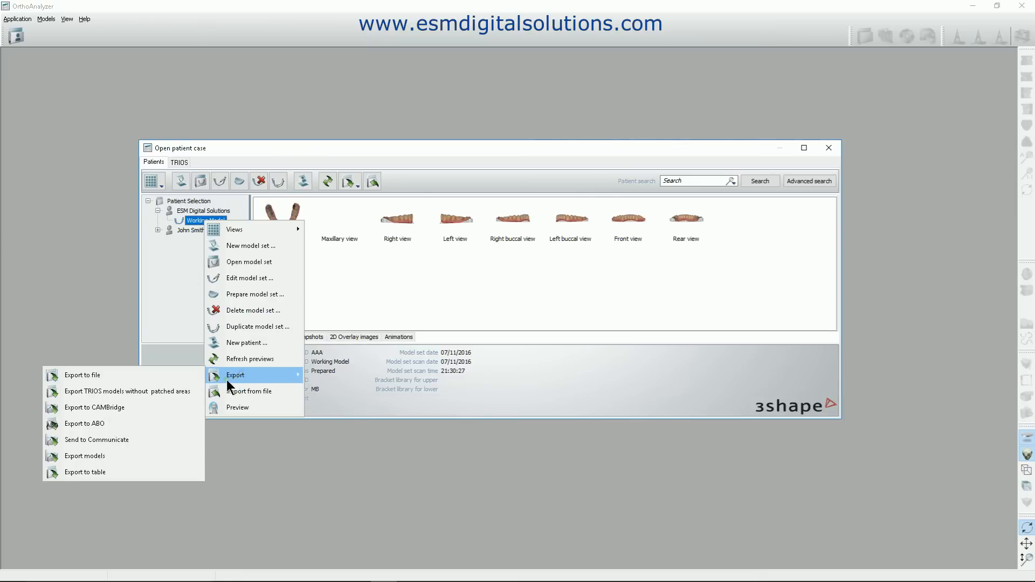
click(79, 455)
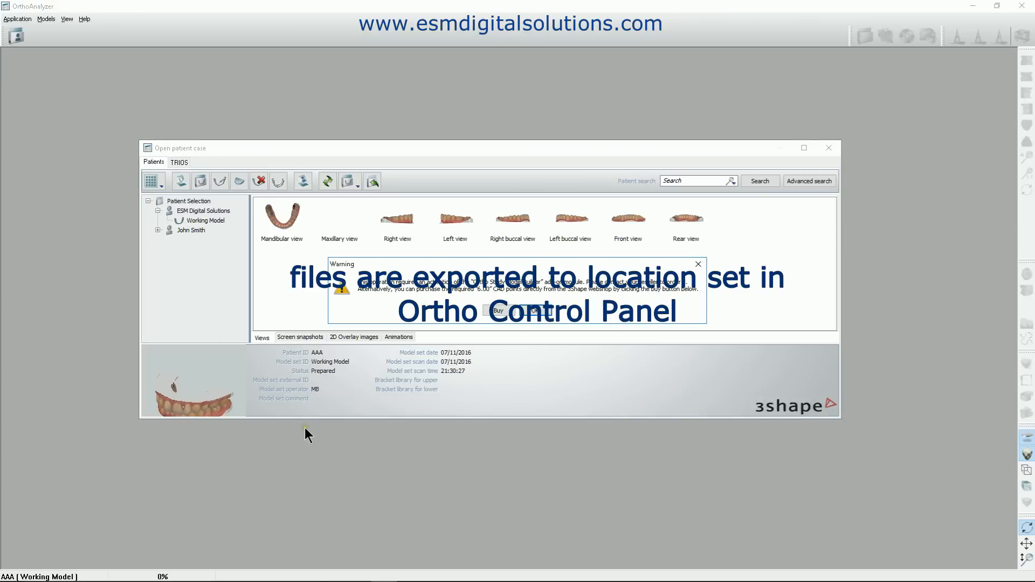
click(496, 310)
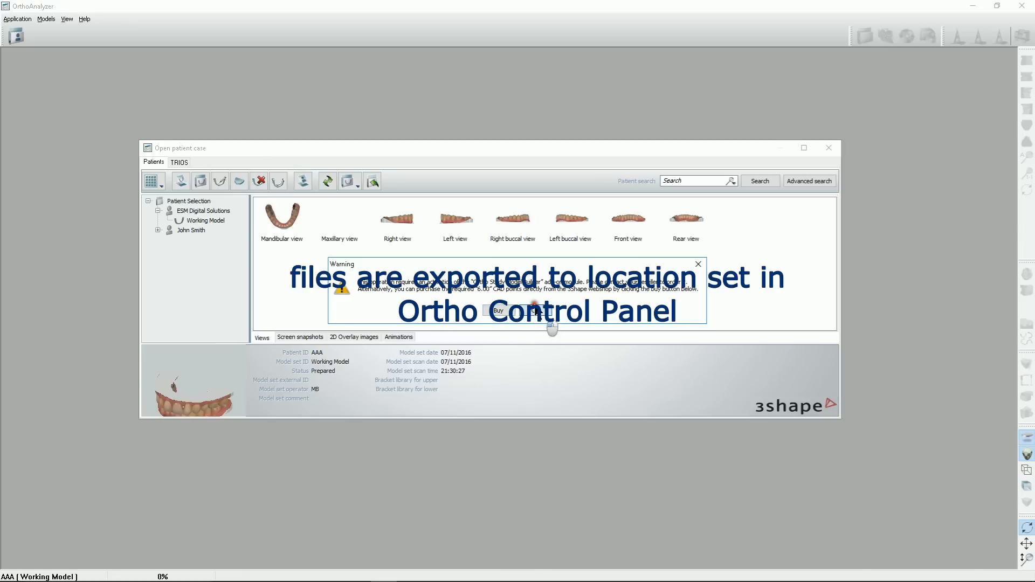
click(535, 311)
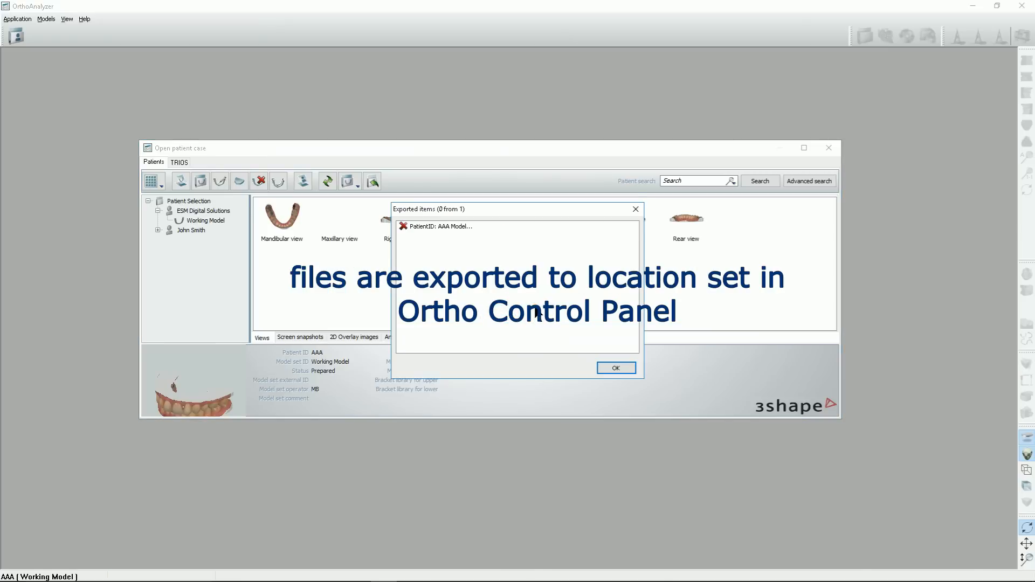
click(625, 369)
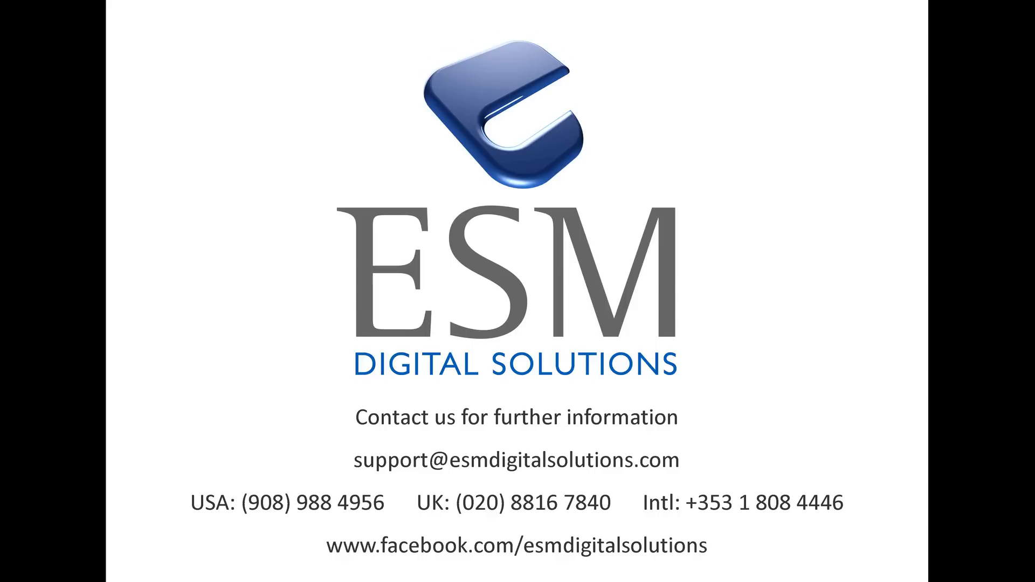